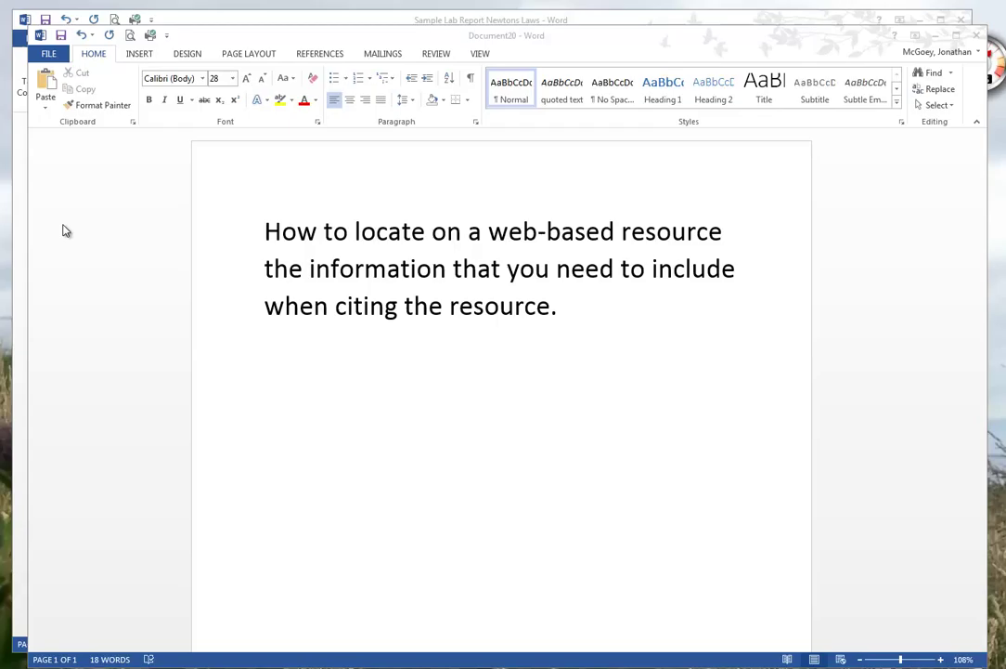
Bring up the CSE200 Studio 2 assignment page in Chrome and scroll through it, ending at the top.
key("alt+Tab")
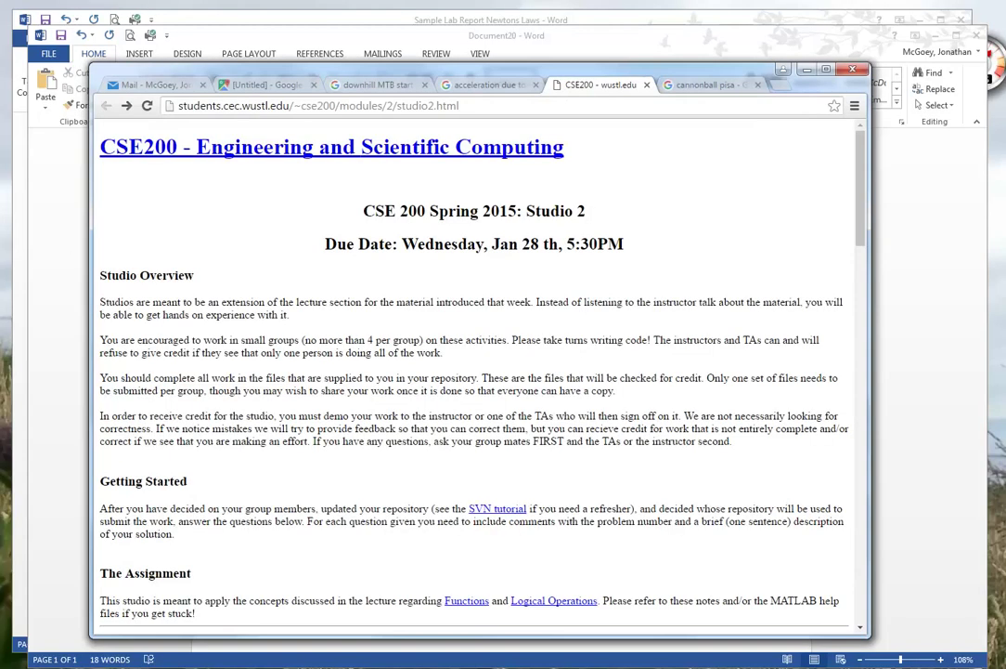
scroll(432, 375, "down", 15)
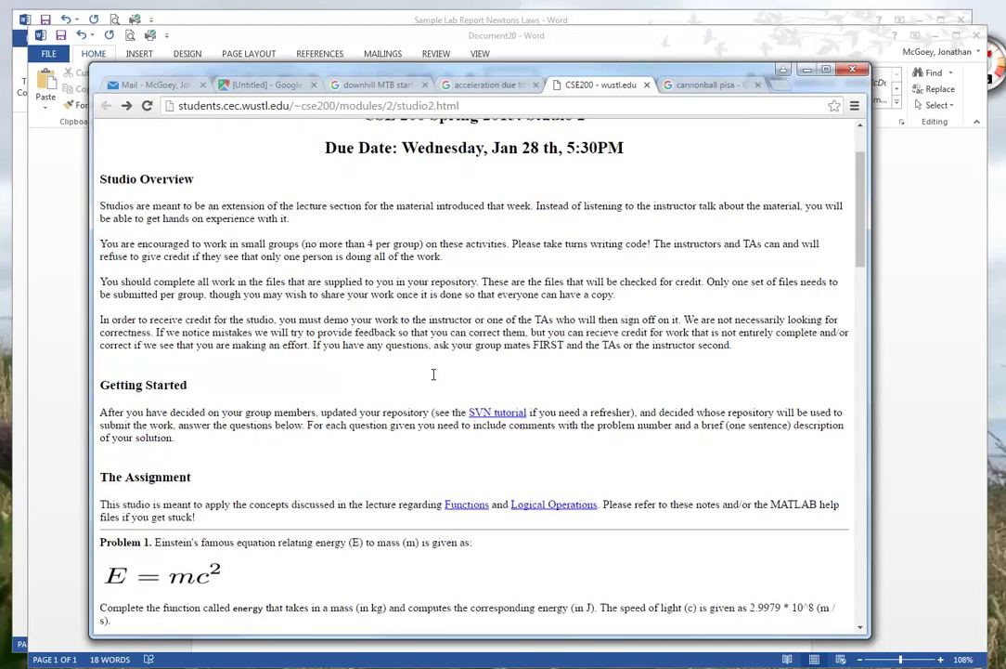
scroll(433, 375, "down", 3)
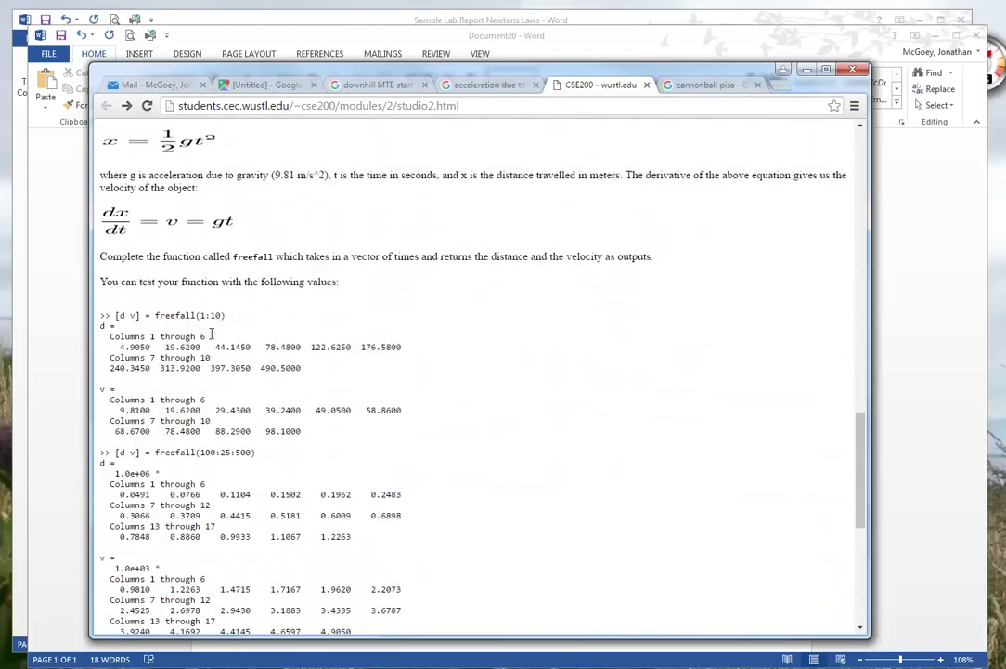
scroll(176, 201, "up", 2)
scroll(223, 375, "up", 12)
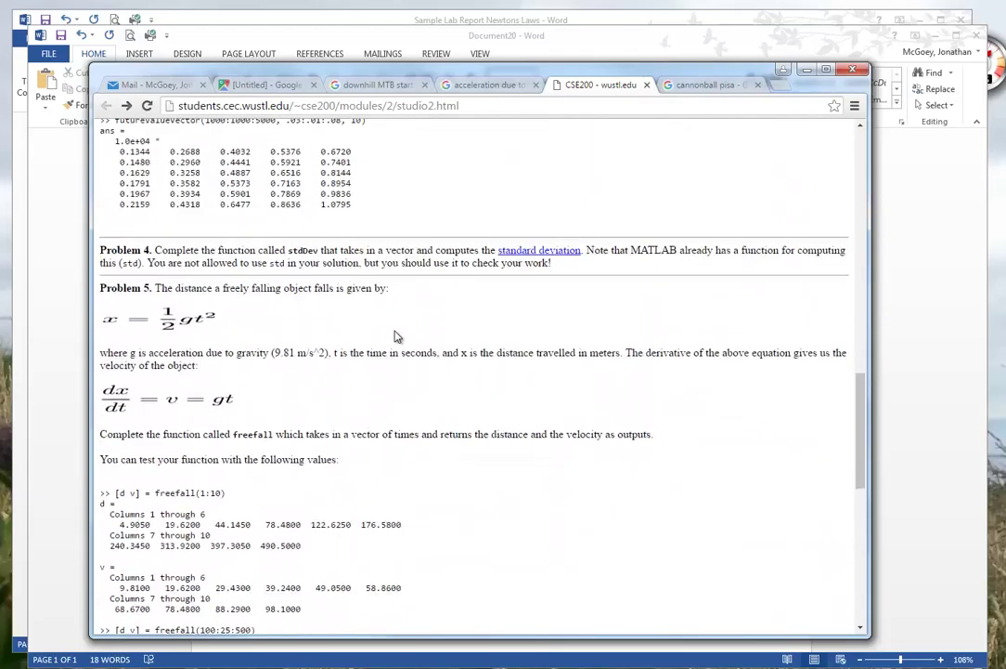
scroll(394, 357, "down", 4)
scroll(394, 358, "down", 8)
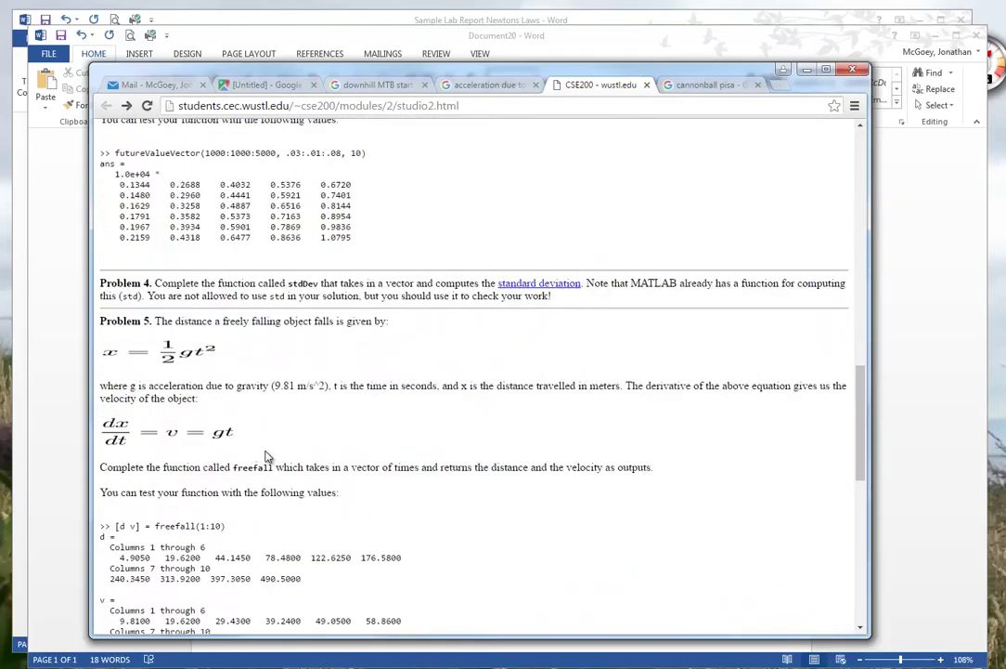
scroll(263, 459, "up", 12)
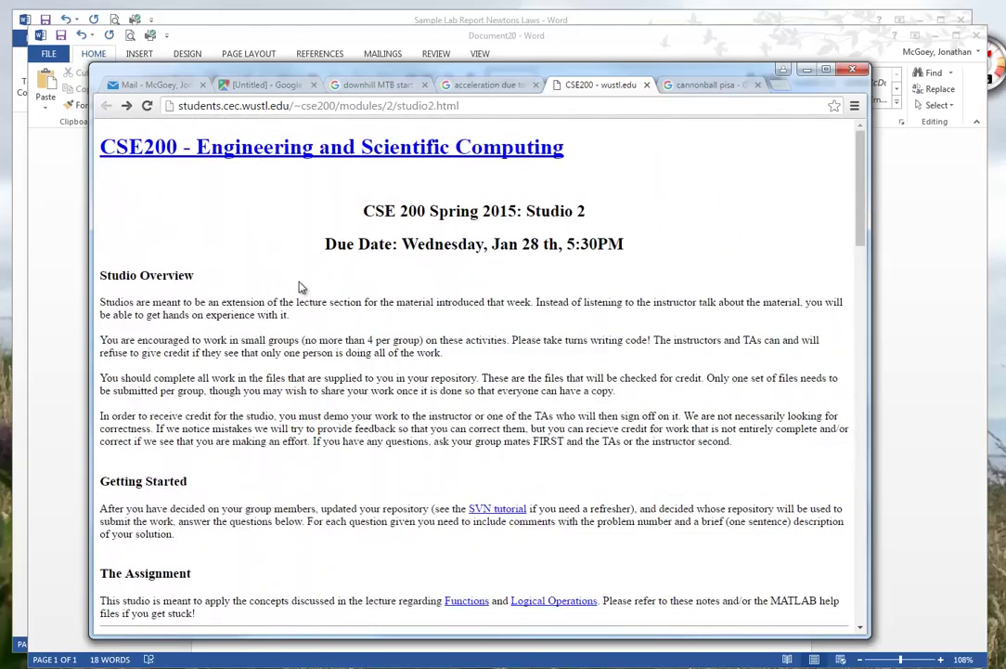
In Word's References tools, add a new empty paragraph after the document title.
left_click(427, 41)
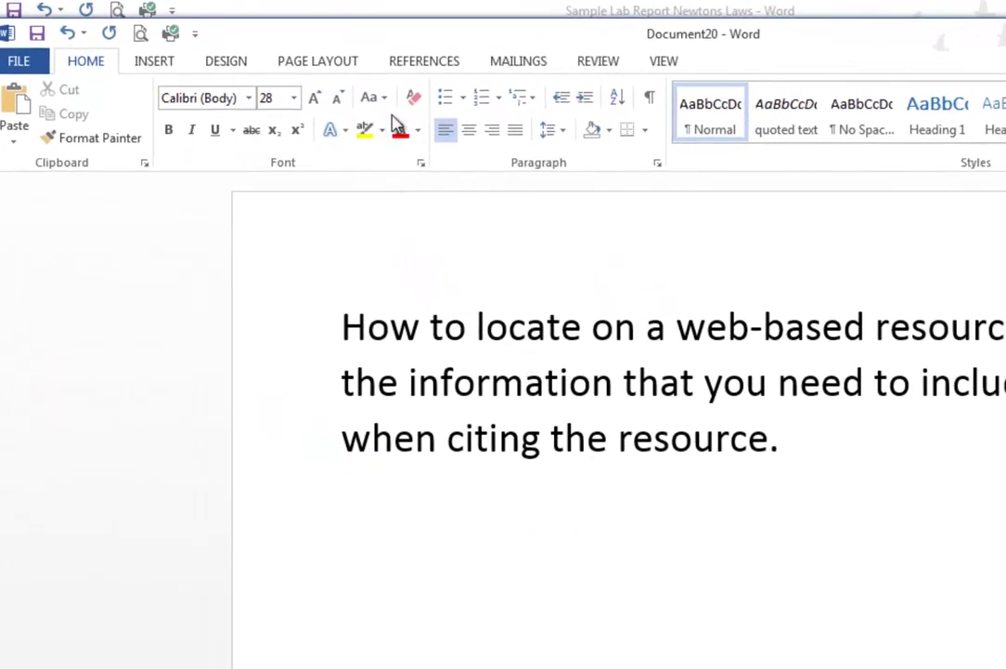
left_click(421, 63)
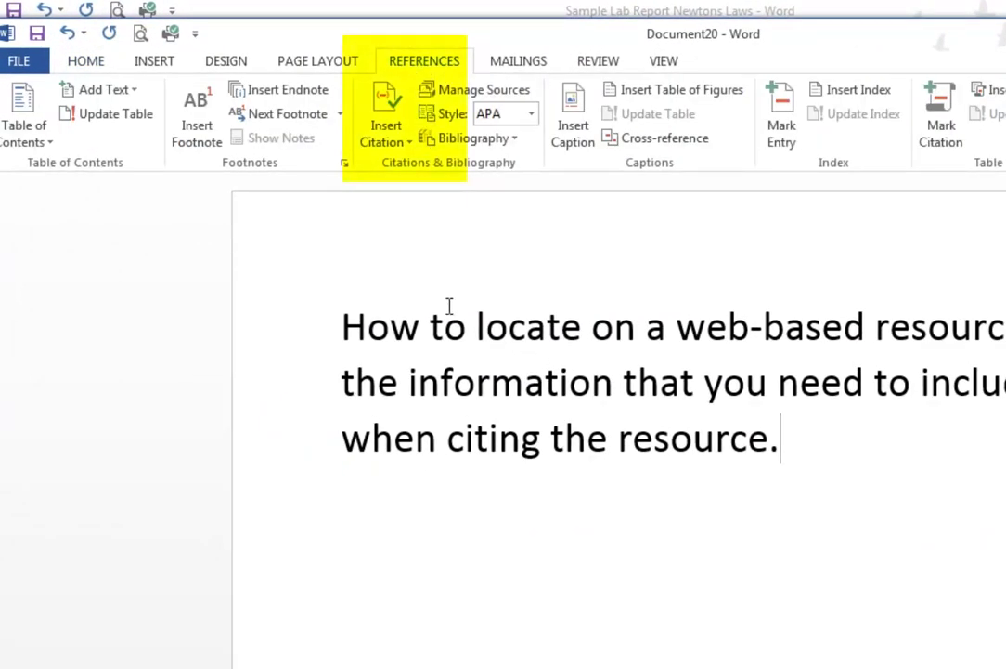
left_click(844, 450)
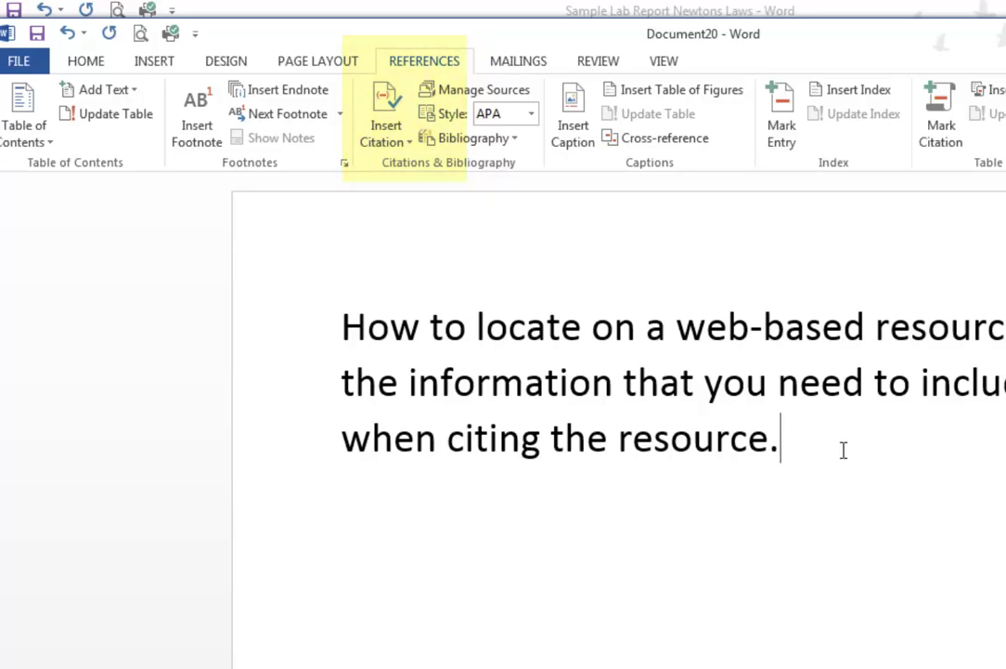
key("Return")
Add a new citation source and set its type to Document From Web site.
left_click(386, 130)
left_click(488, 167)
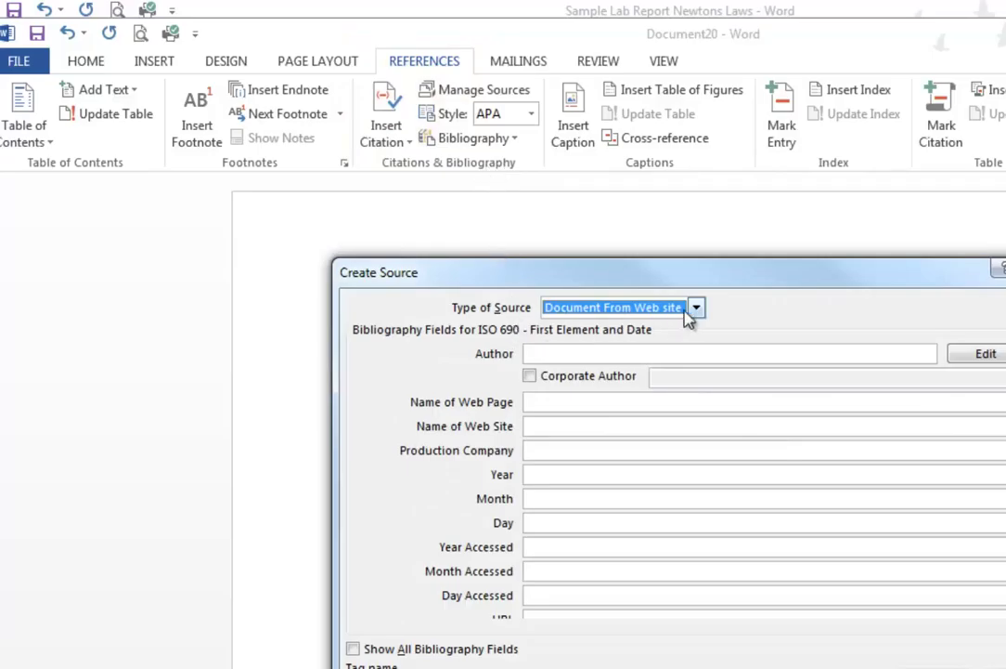
left_click(696, 307)
left_click(573, 395)
left_click(561, 351)
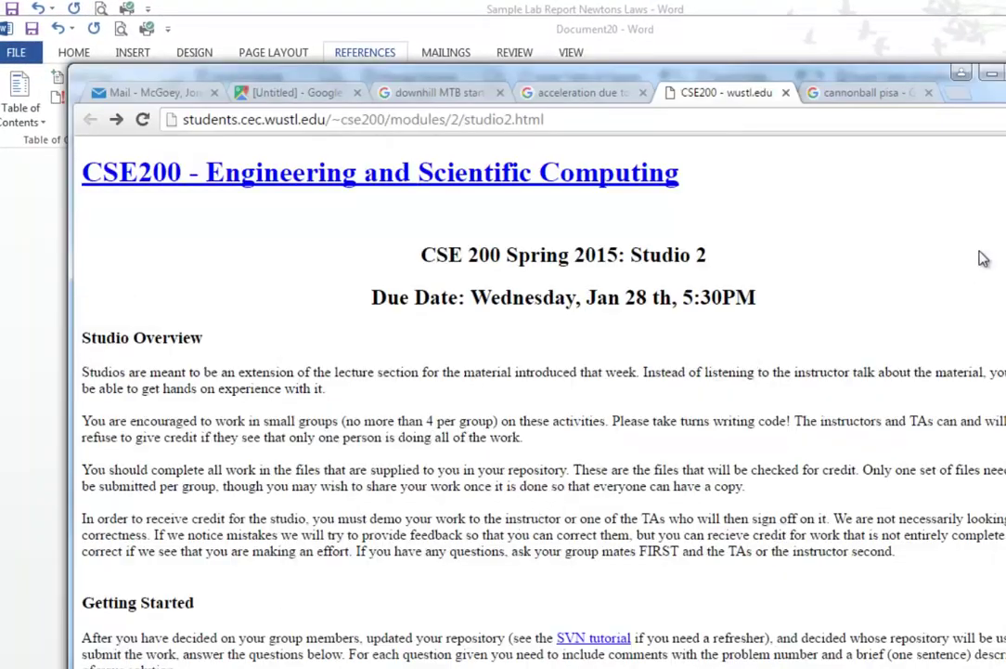
Trim the Chrome address to students.cec.wustl.edu/ to load the School of Engineering home page.
scroll(539, 390, "down", 20)
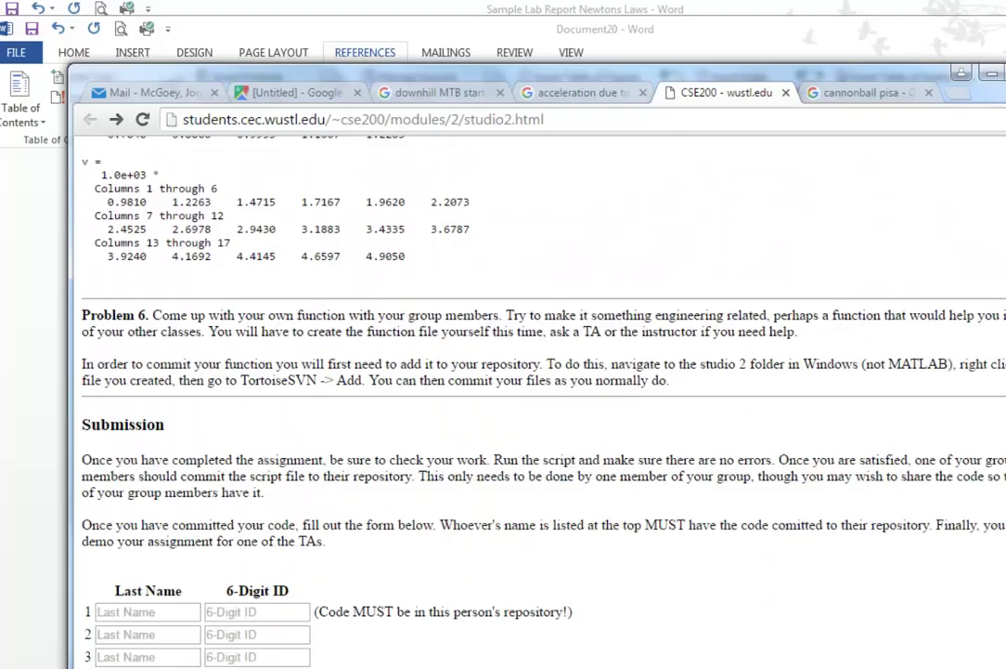
scroll(538, 390, "up", 20)
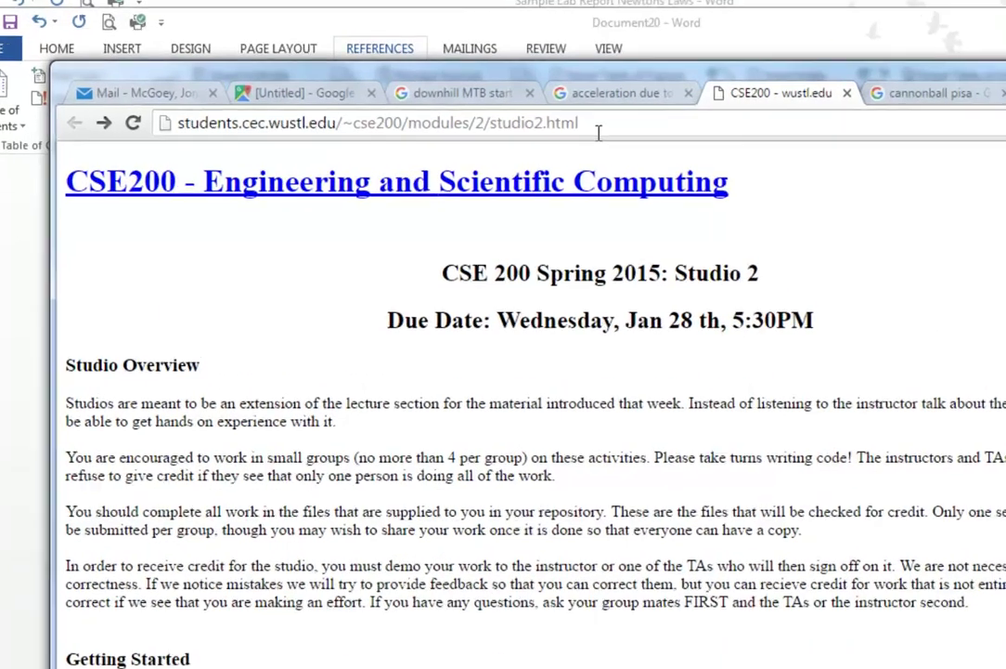
left_click(572, 119)
left_click(329, 119)
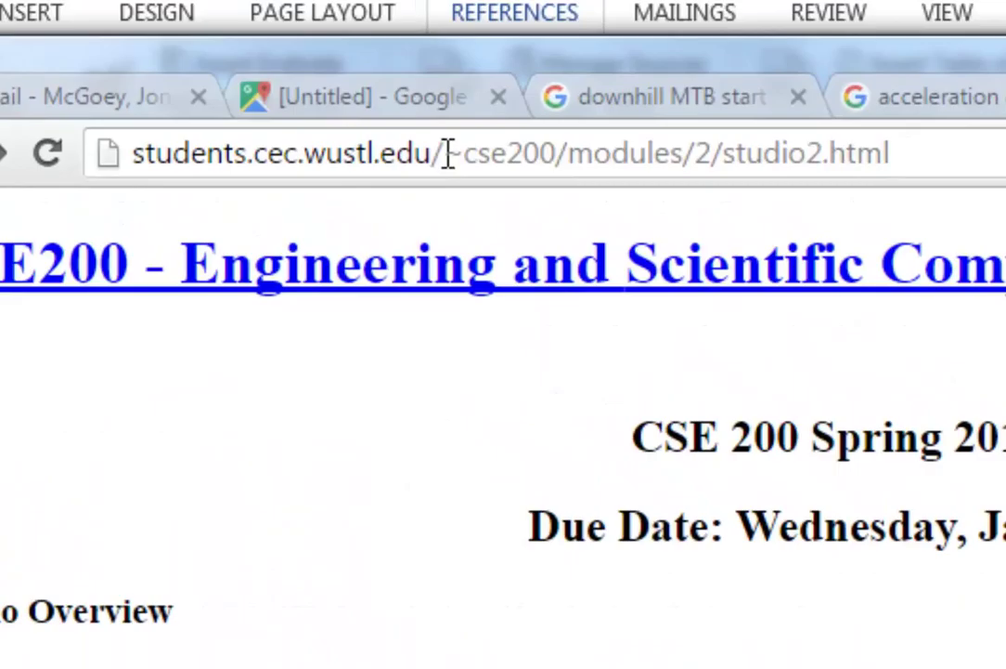
left_click_drag(891, 153, 823, 153)
left_click_drag(735, 151, 460, 155)
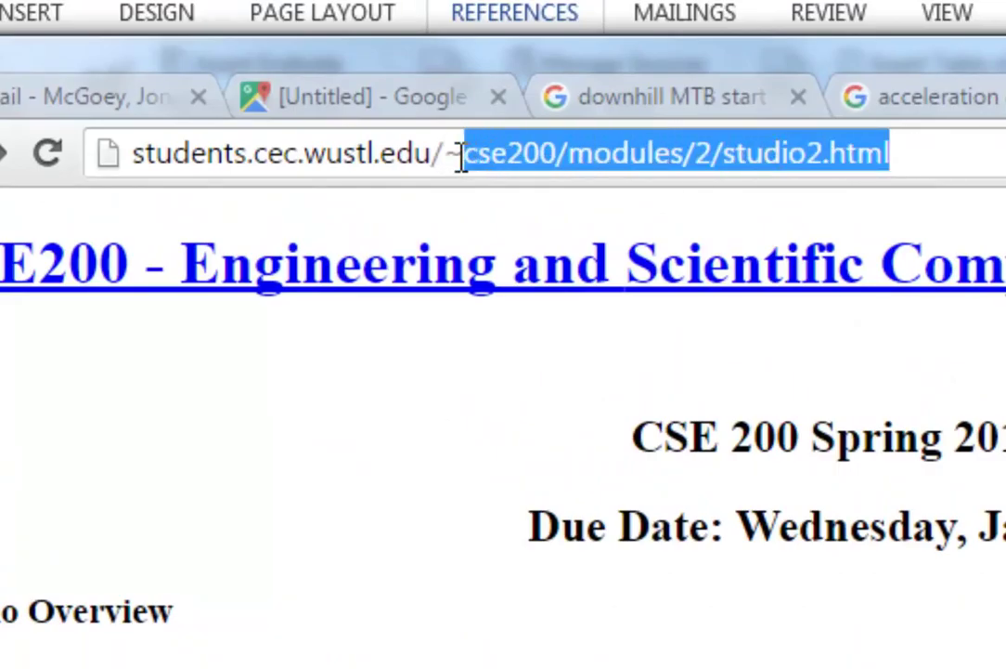
key("BackSpace")
key("BackSpace")
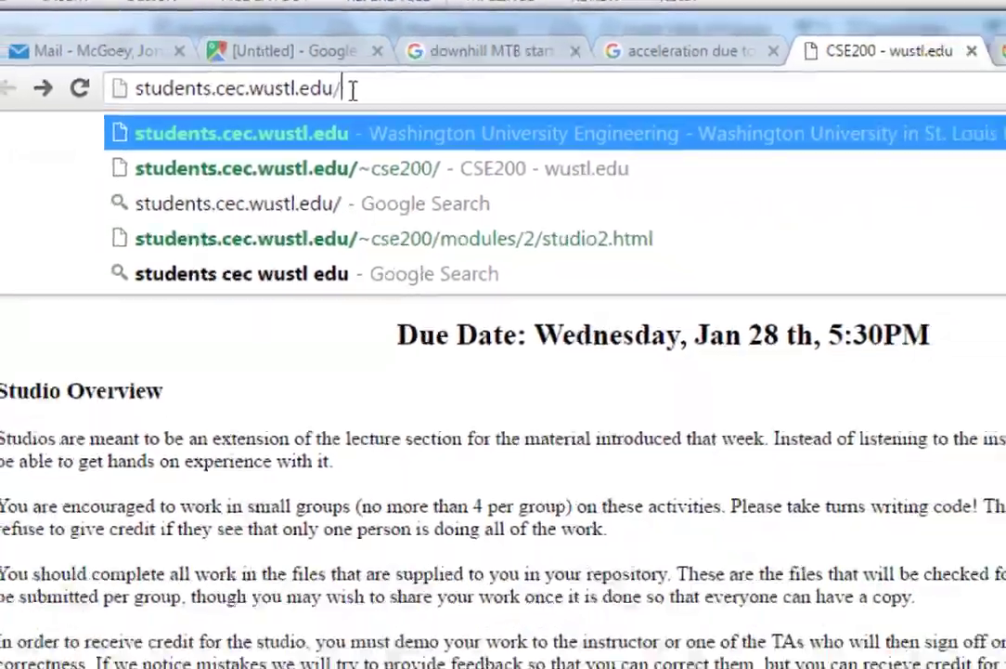
key("Return")
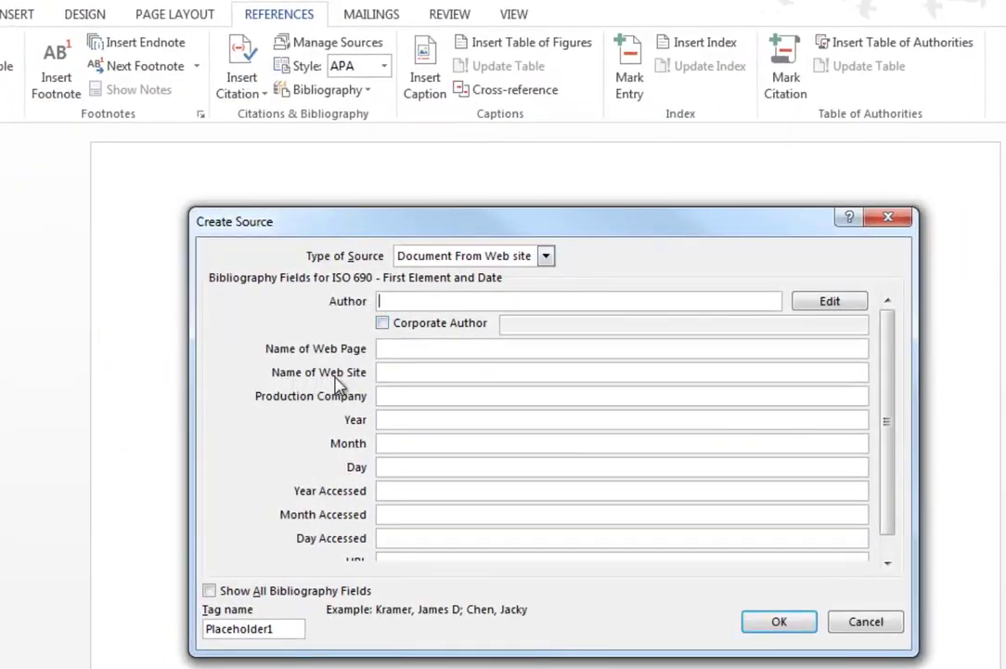
Paste 'School of engineering and applied sciences, Washington University in St. Louis' as the Name of Web Site.
left_click(391, 372)
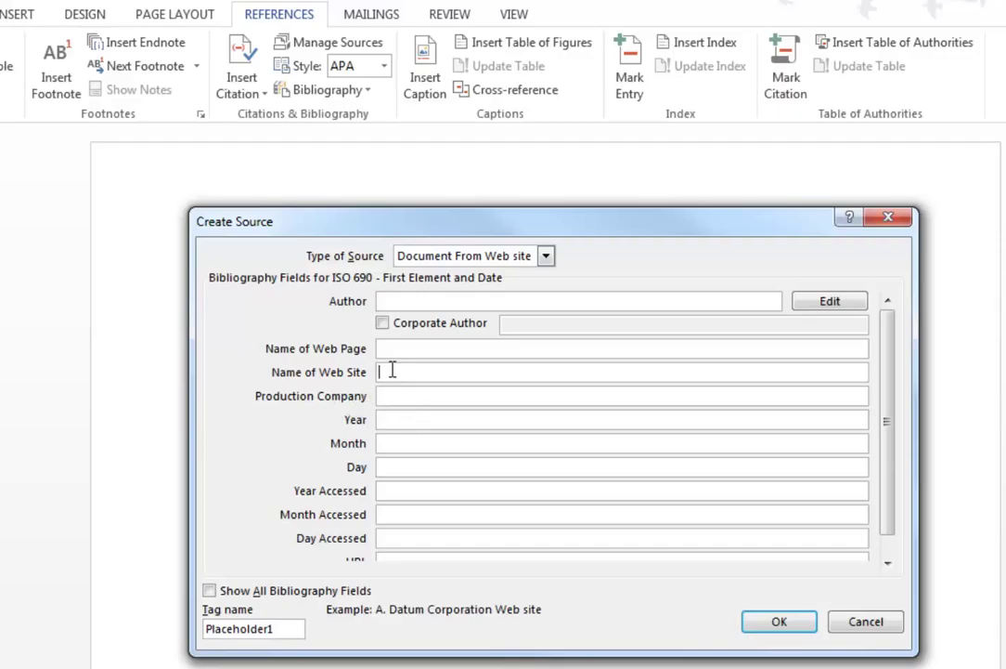
type("School of engineering and applied sciences, Washington University in St. Louis")
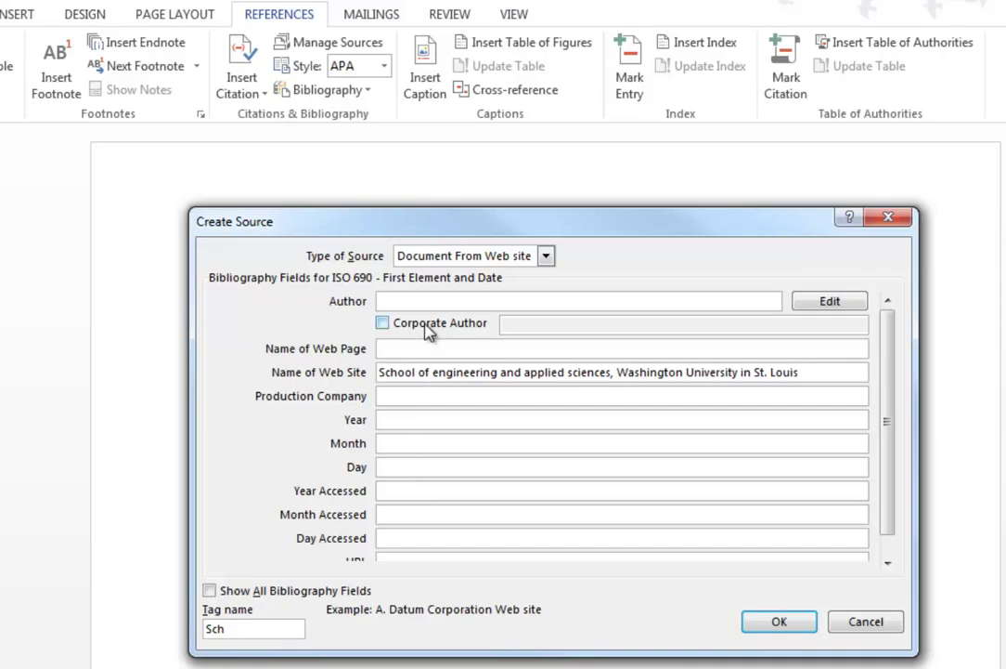
left_click(393, 300)
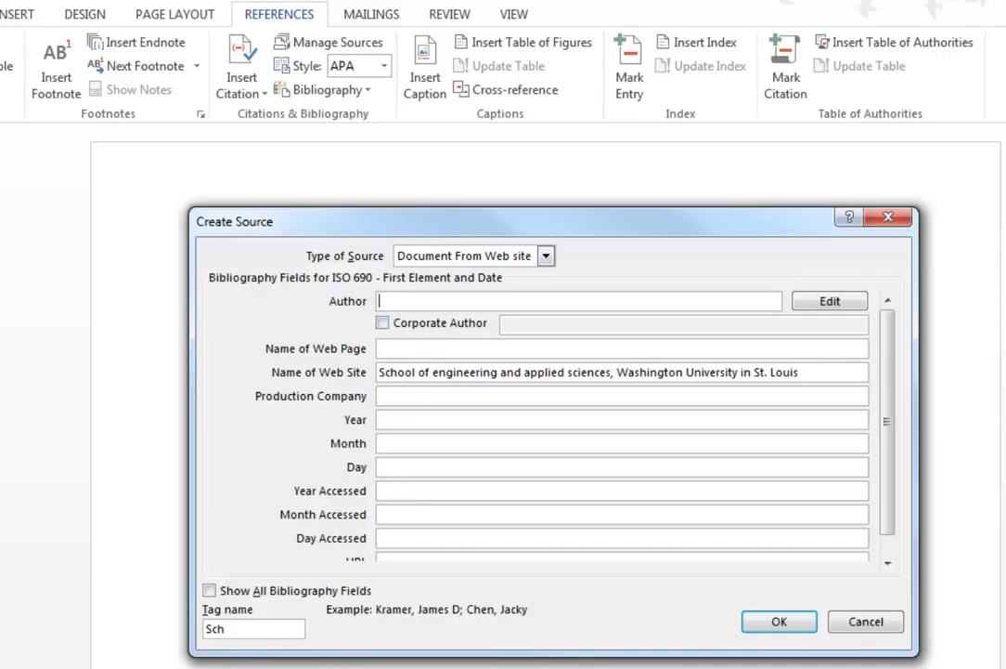
In Chrome, trim the Studio 2 address back to load the CSE200 course home page.
key("alt+Tab")
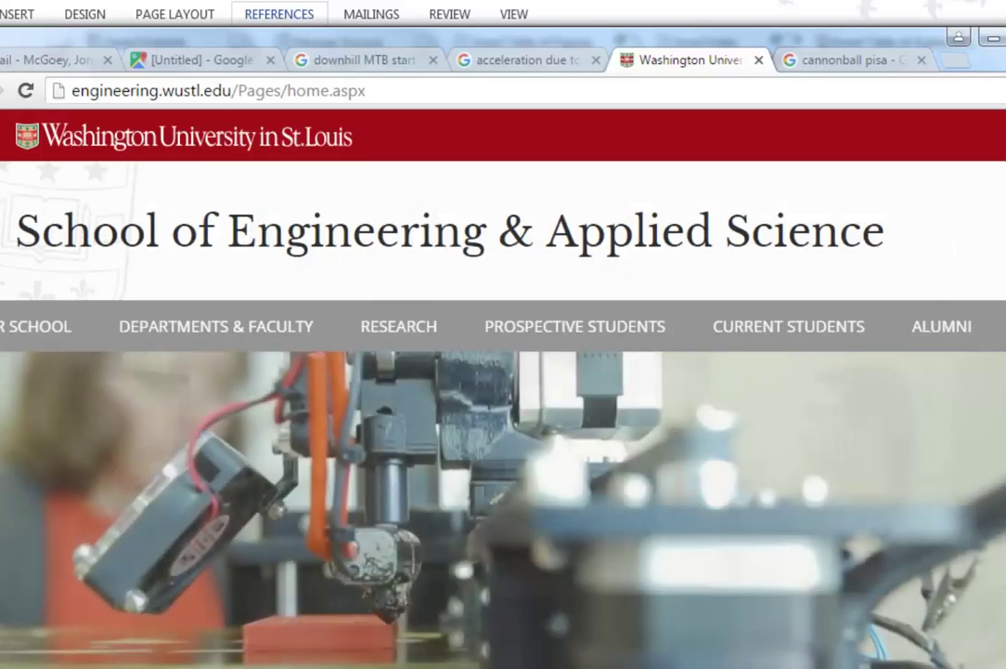
key("alt+Left")
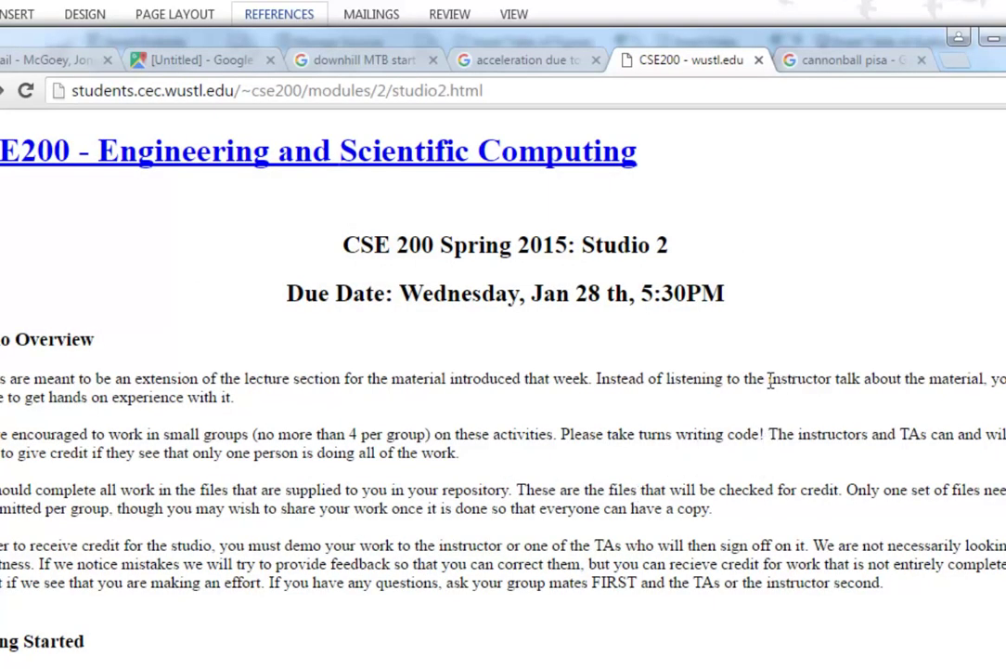
left_click(503, 93)
double_click(516, 90)
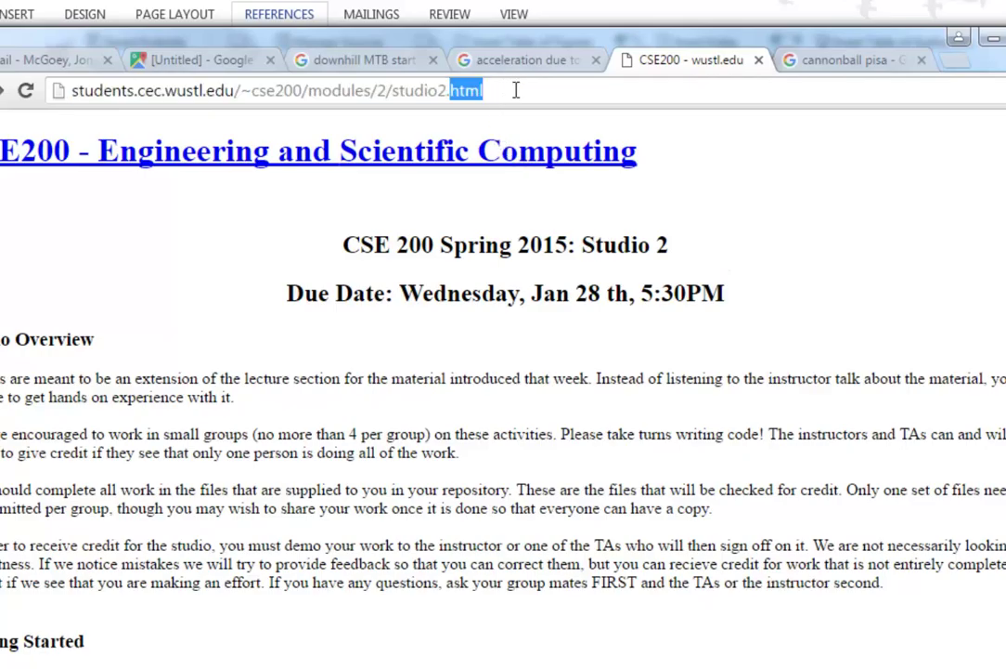
left_click(516, 90)
key("BackSpace")
key("BackSpace")
key("BackSpace")
key("BackSpace")
key("BackSpace")
key("BackSpace")
key("BackSpace")
key("BackSpace")
key("BackSpace")
key("BackSpace")
key("BackSpace")
key("BackSpace")
key("BackSpace")
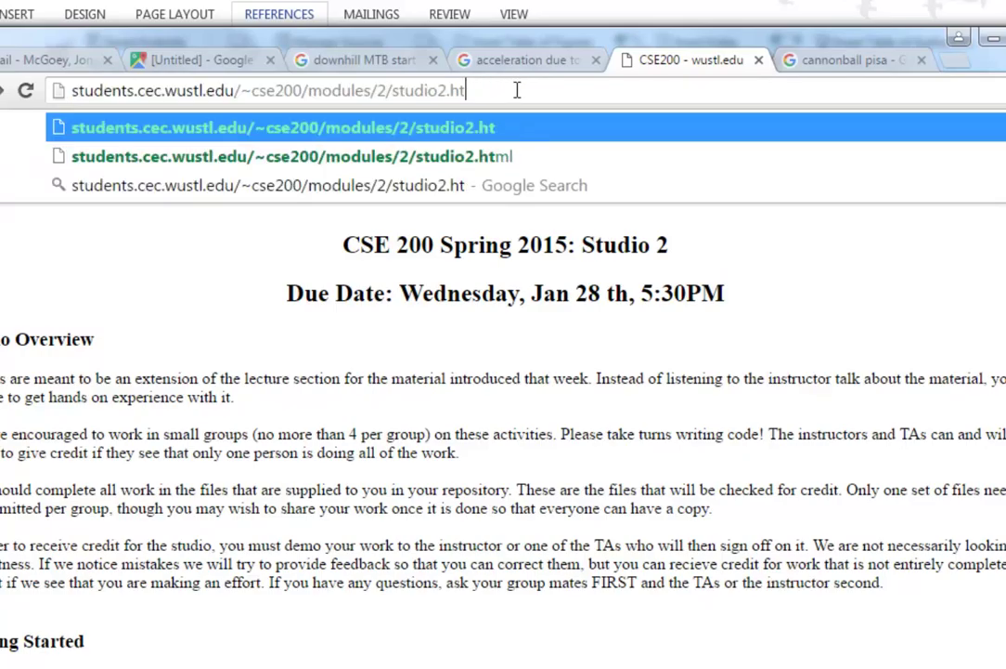
key("BackSpace")
key("BackSpace")
key("BackSpace")
key("BackSpace")
key("BackSpace")
key("BackSpace")
key("BackSpace")
key("BackSpace")
key("BackSpace")
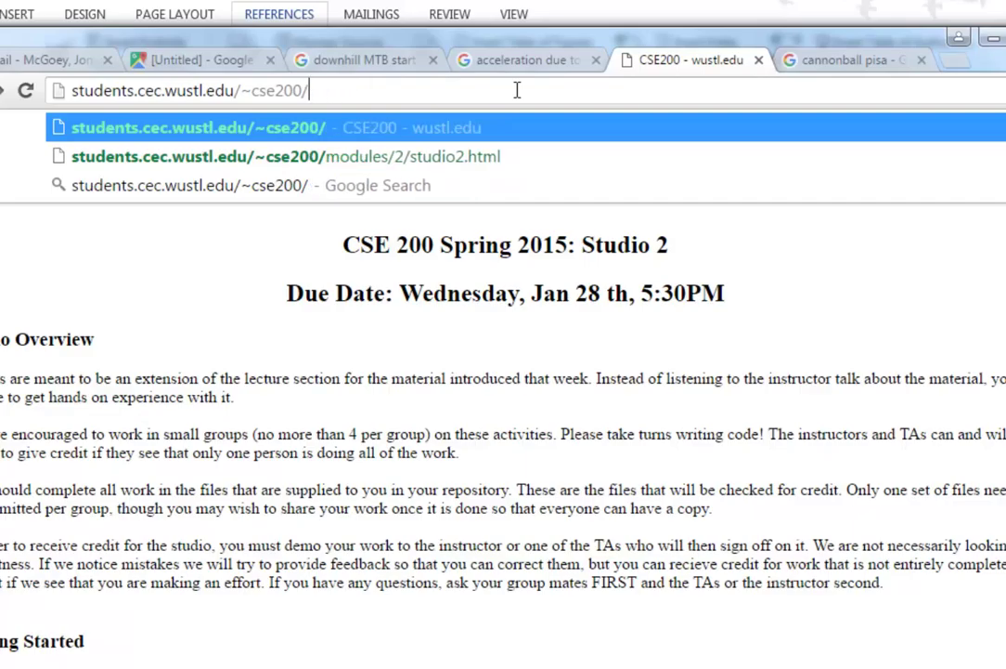
key("Return")
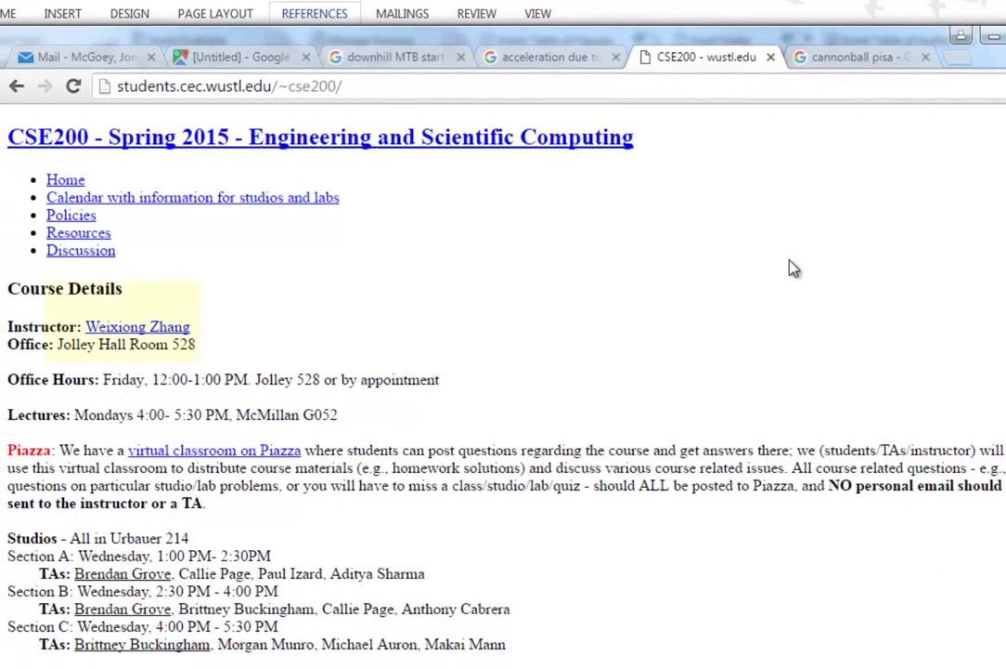
Copy the instructor's name from the course home page and return to Word's source form.
left_click_drag(351, 85, 196, 86)
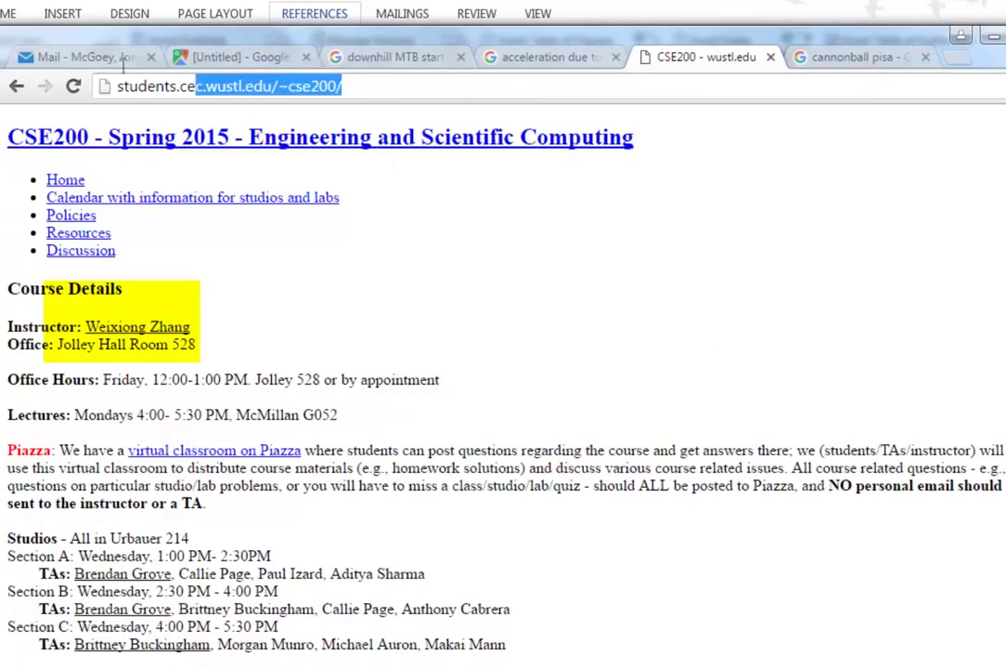
left_click_drag(122, 60, 119, 65)
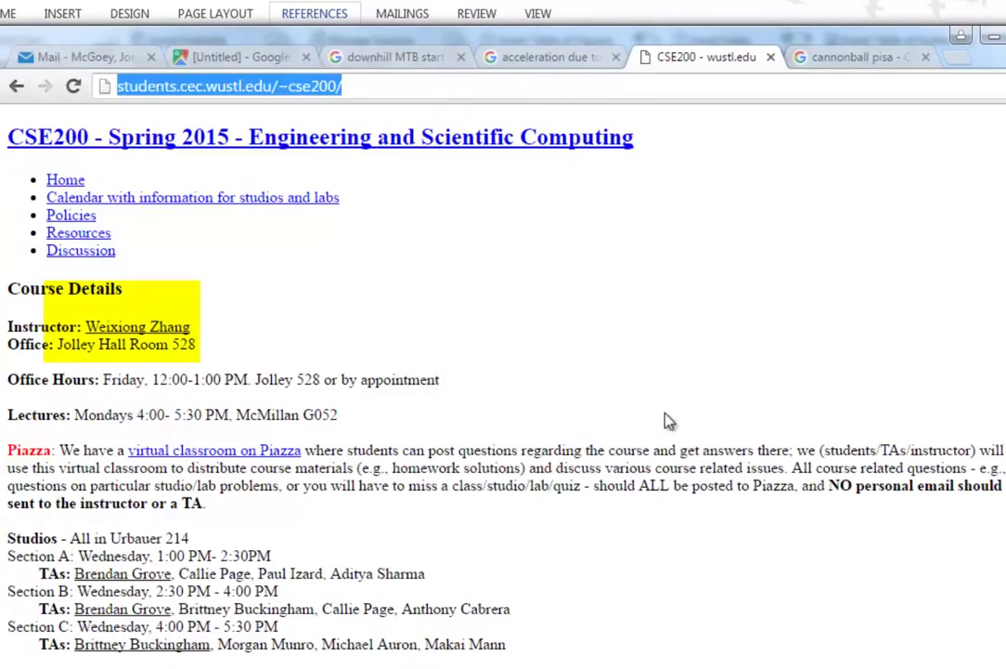
left_click_drag(198, 327, 97, 334)
key("ctrl+c")
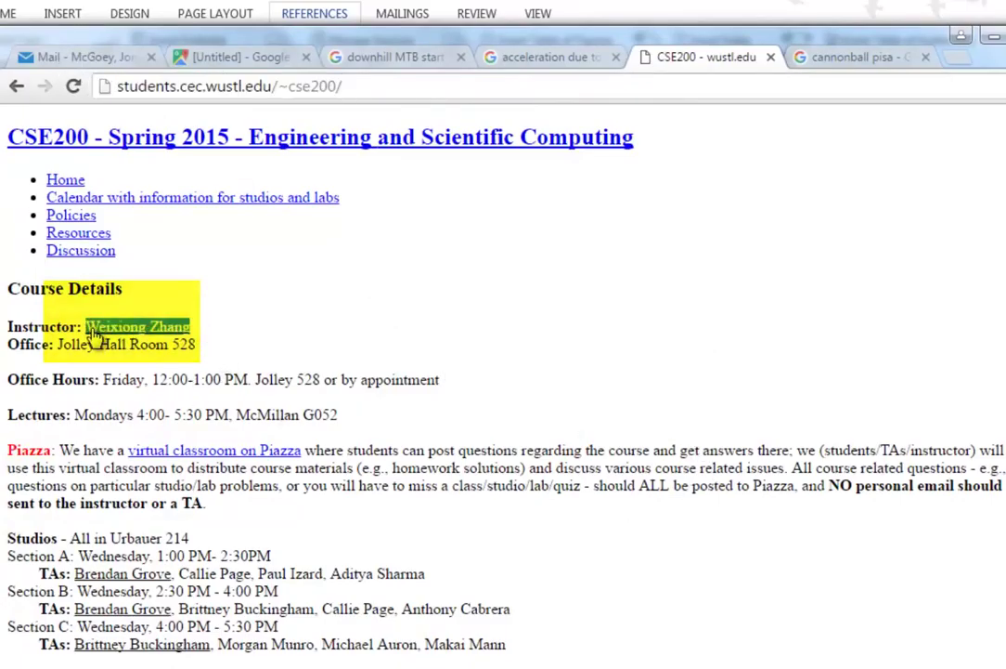
key("alt+Tab")
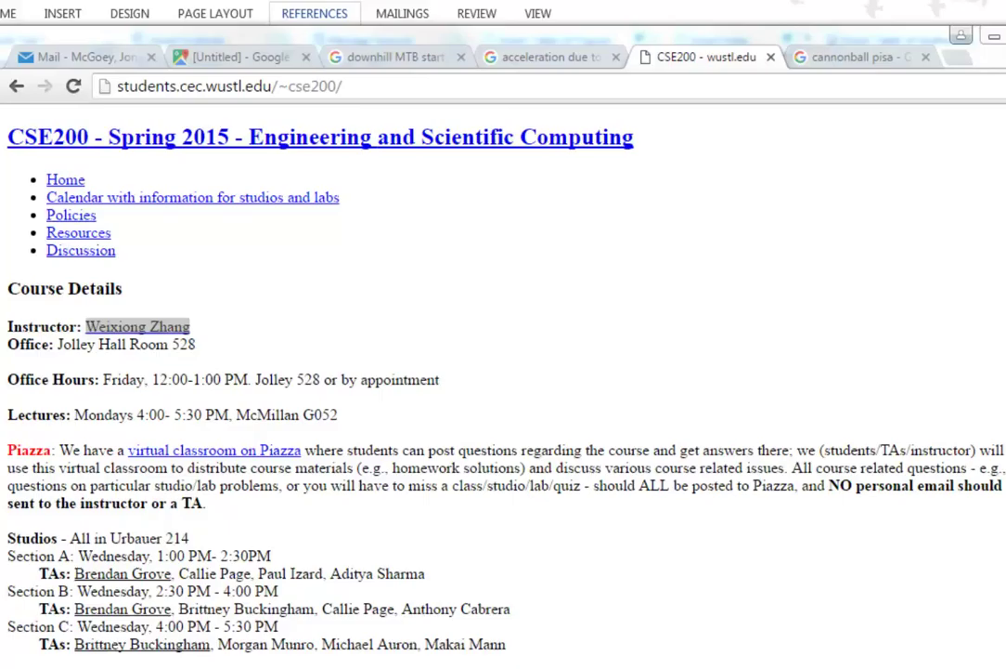
left_click(361, 3)
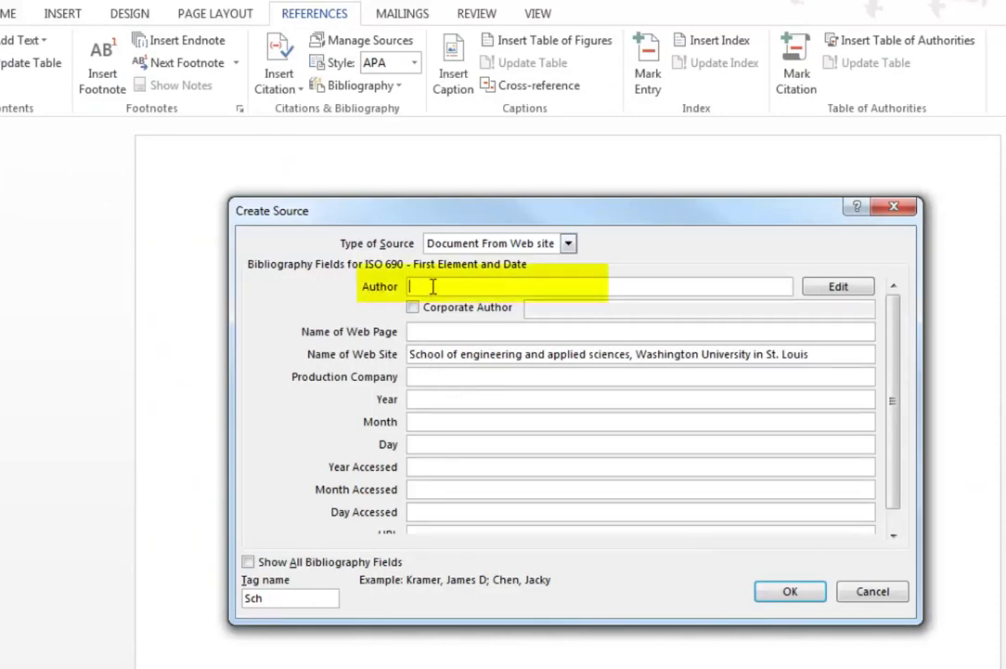
Paste the instructor's name into the source's Author field, then select the Name of Web Page field.
key("ctrl+v")
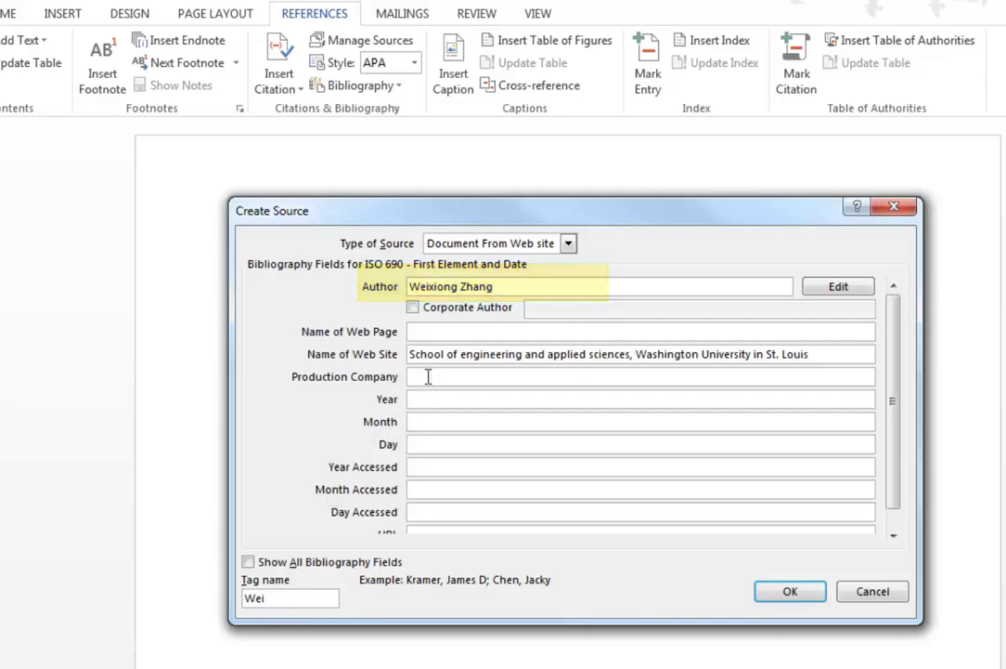
left_click(437, 332)
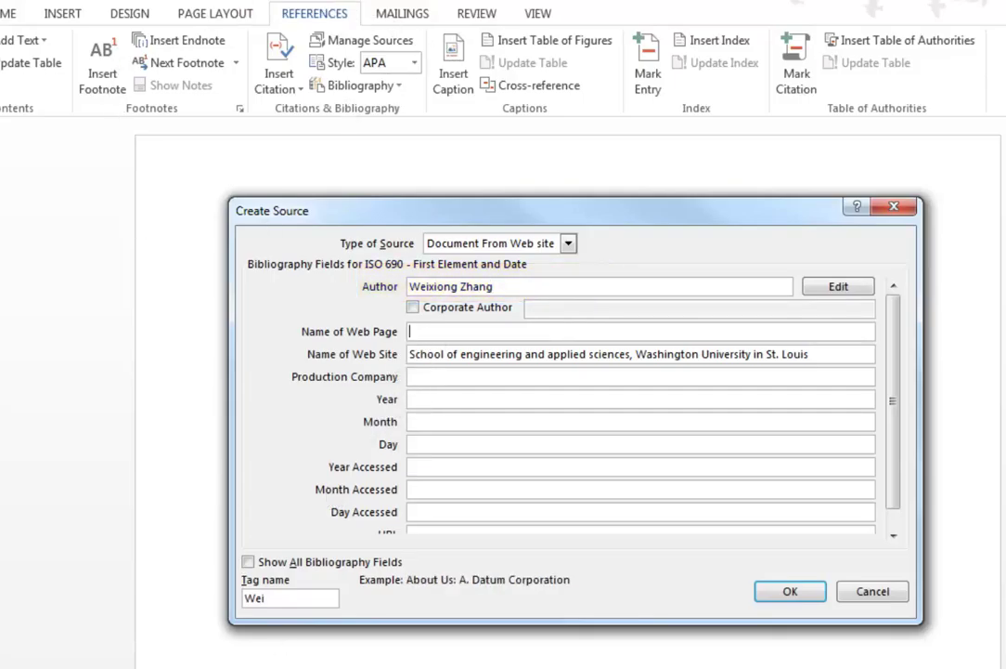
key("alt+Tab")
Return to the Studio 2 page in Chrome and select the heading 'CSE 200 Spring 2015: Studio 2'.
left_click(529, 291)
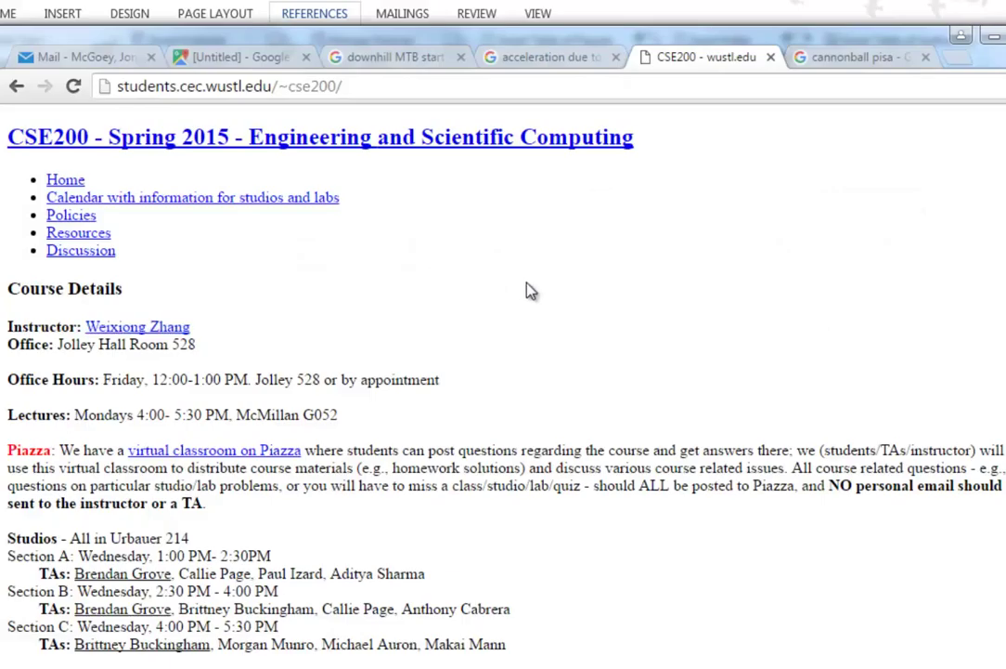
left_click(17, 85)
scroll(490, 469, "down", 15)
scroll(492, 469, "up", 15)
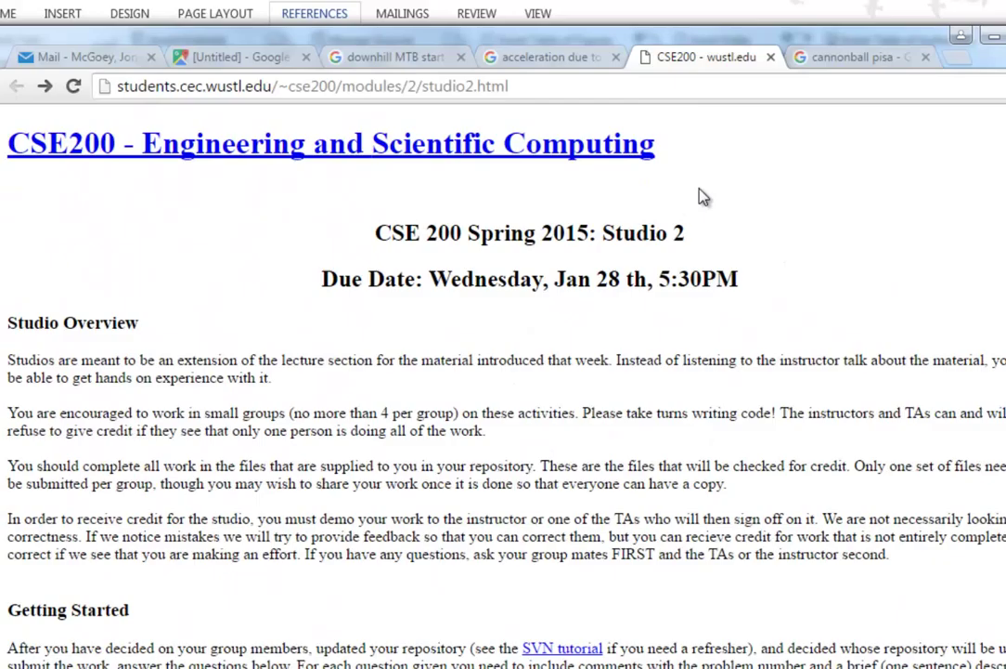
left_click_drag(692, 234, 374, 234)
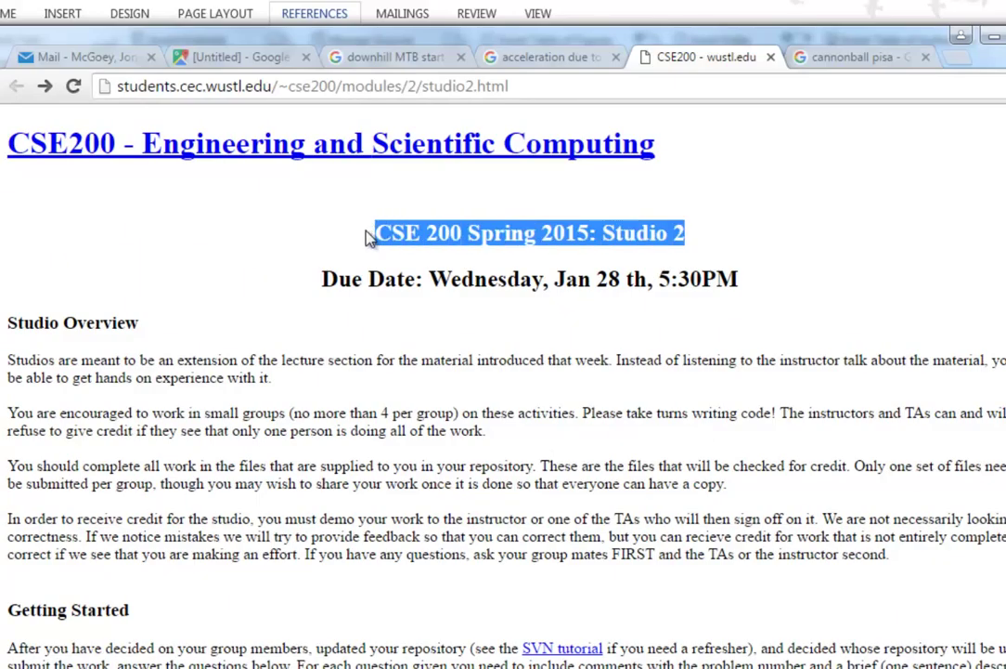
left_click(368, 238)
right_click(260, 152)
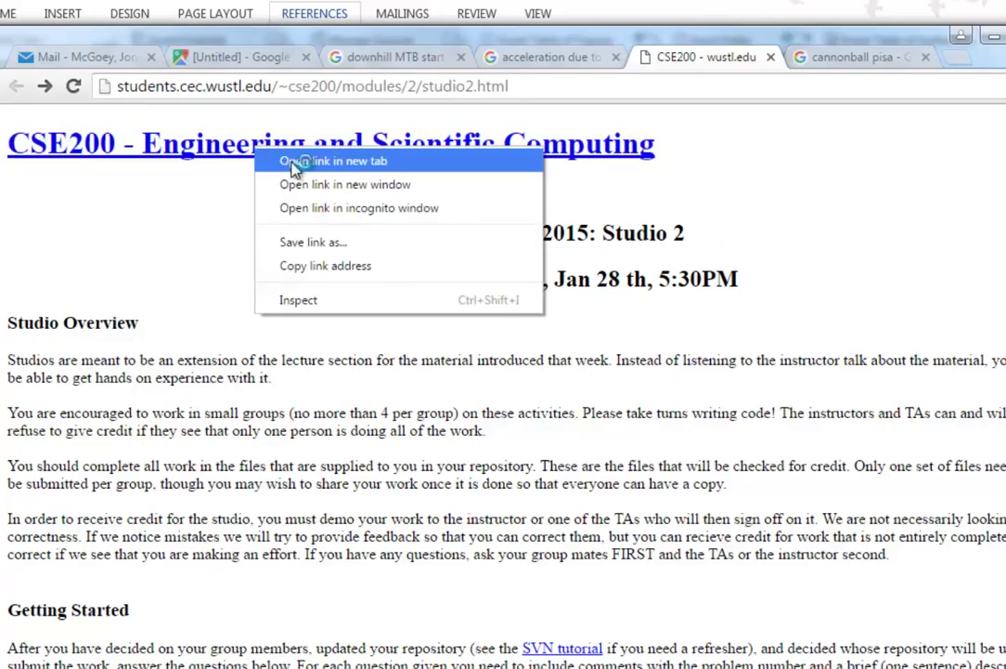
left_click(295, 162)
left_click(734, 58)
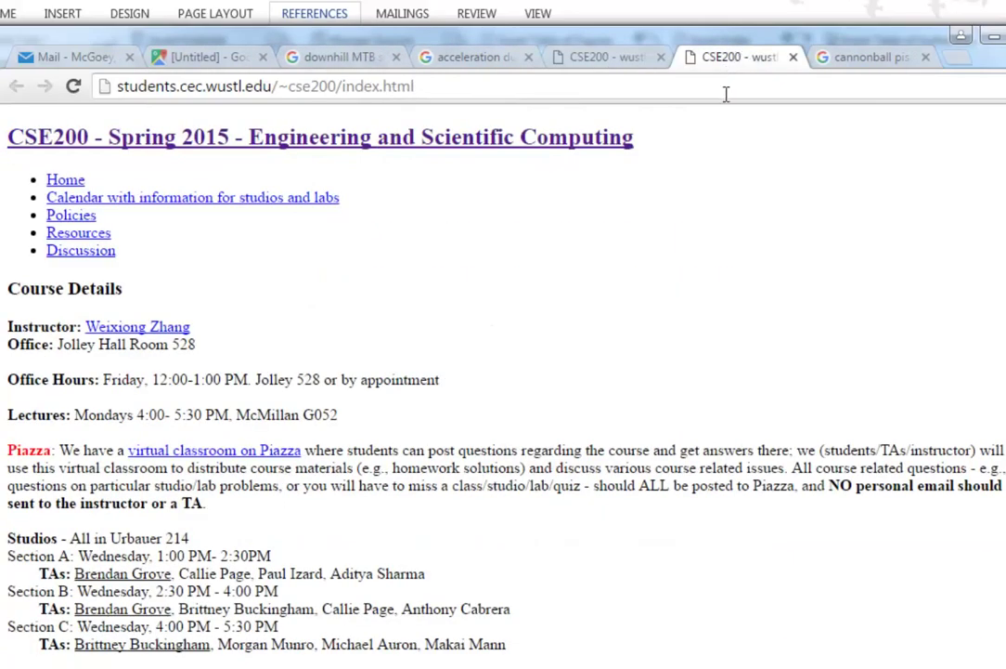
left_click(790, 57)
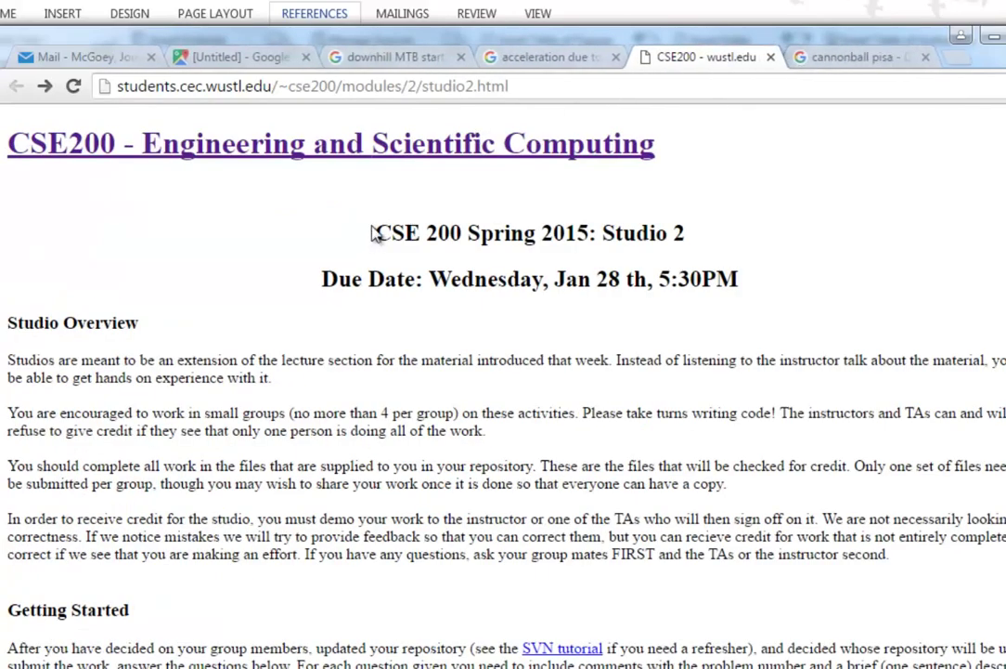
left_click_drag(376, 232, 696, 227)
key("ctrl+c")
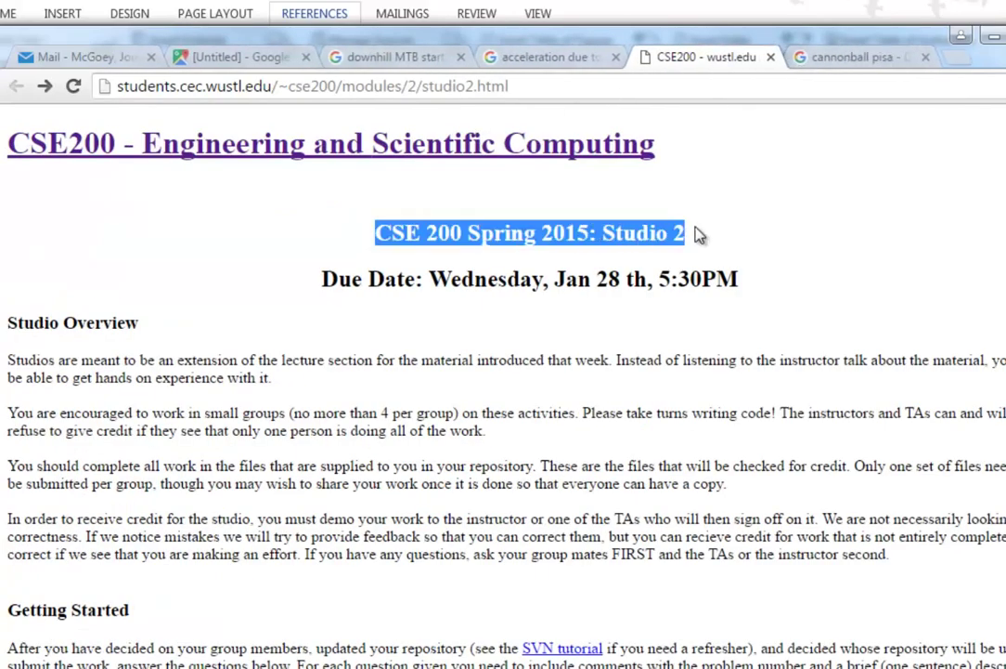
Set Name of Web Page to 'CSE 200 Spring 2015: Studio 2' and Production Company to Washington University in St. Louis.
key("alt+Tab")
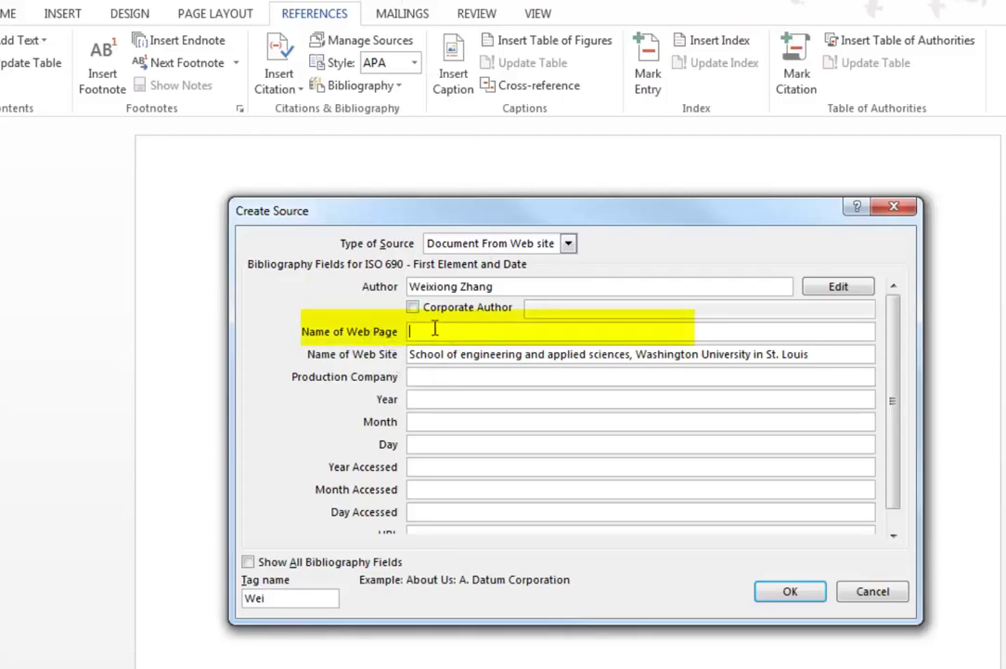
key("ctrl+v")
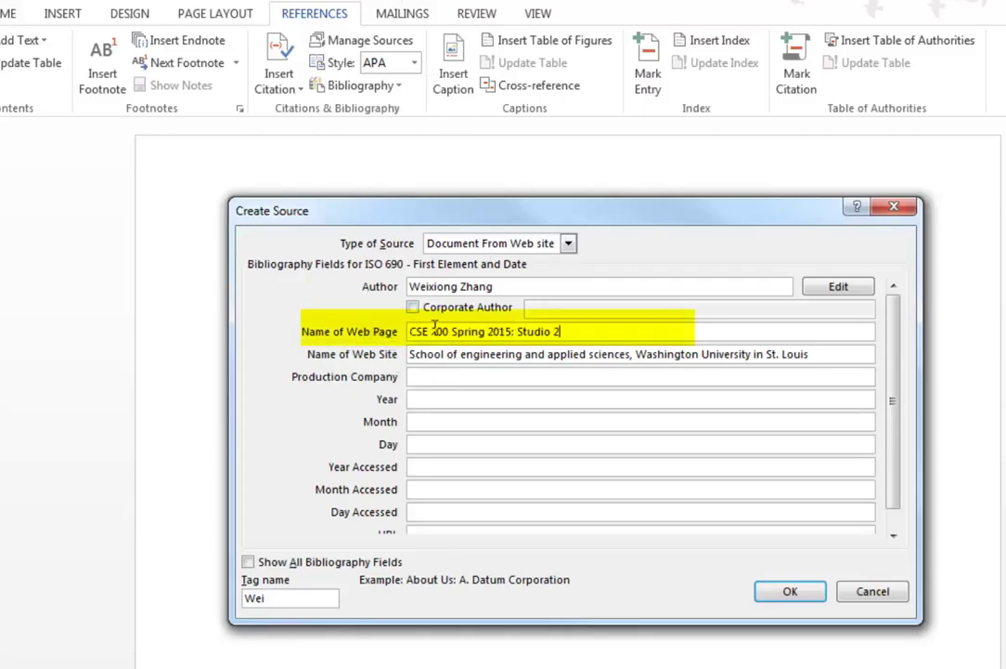
left_click(424, 376)
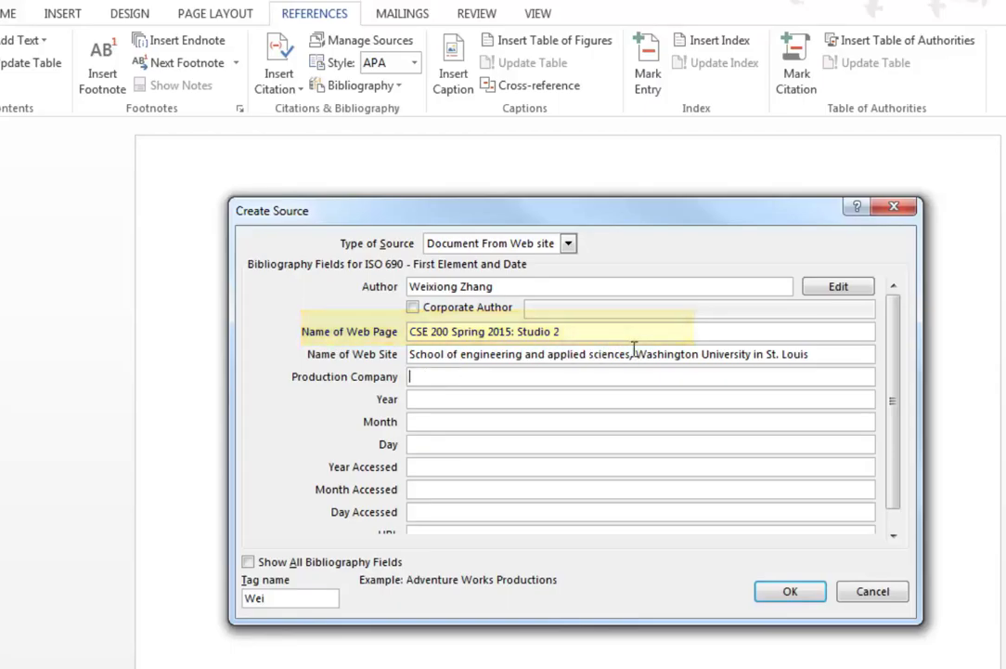
mouse_move(636, 353)
left_mouse_down()
mouse_move(833, 352)
mouse_move(641, 356)
left_mouse_up()
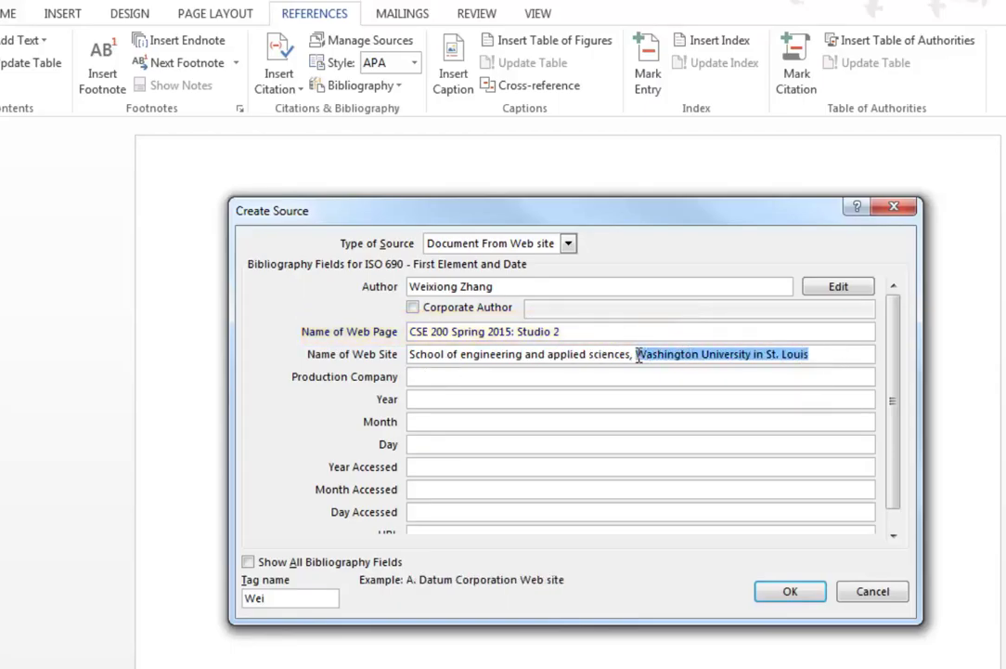
key("ctrl+c")
left_click(447, 381)
key("ctrl+v")
Enter the publication Year 2016 and Month April.
left_click(442, 398)
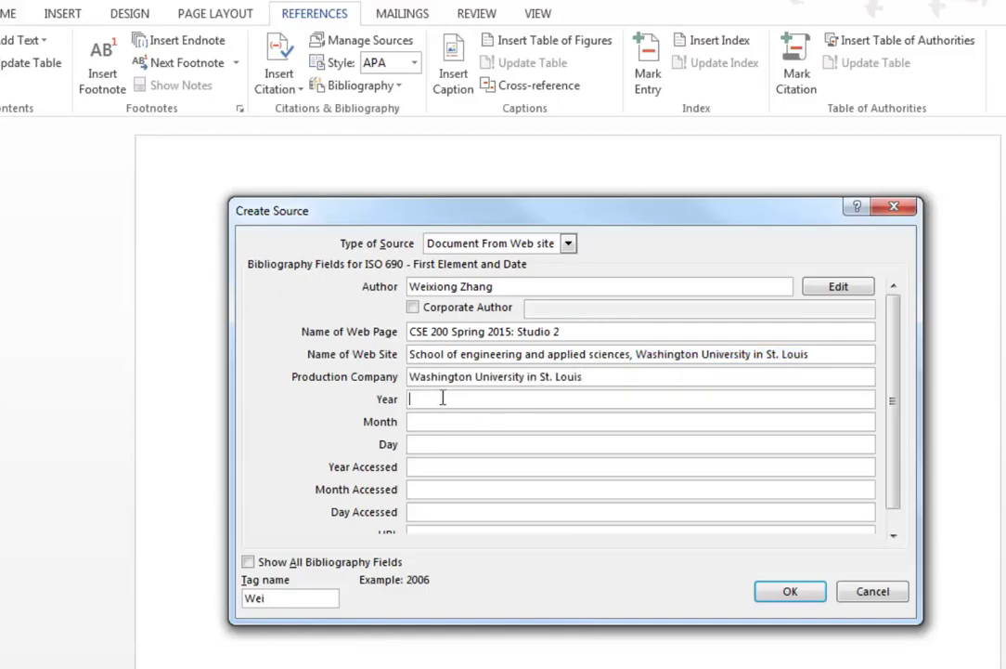
type("2015")
key("BackSpace")
type("6")
left_click(447, 421)
type("April")
key("Tab")
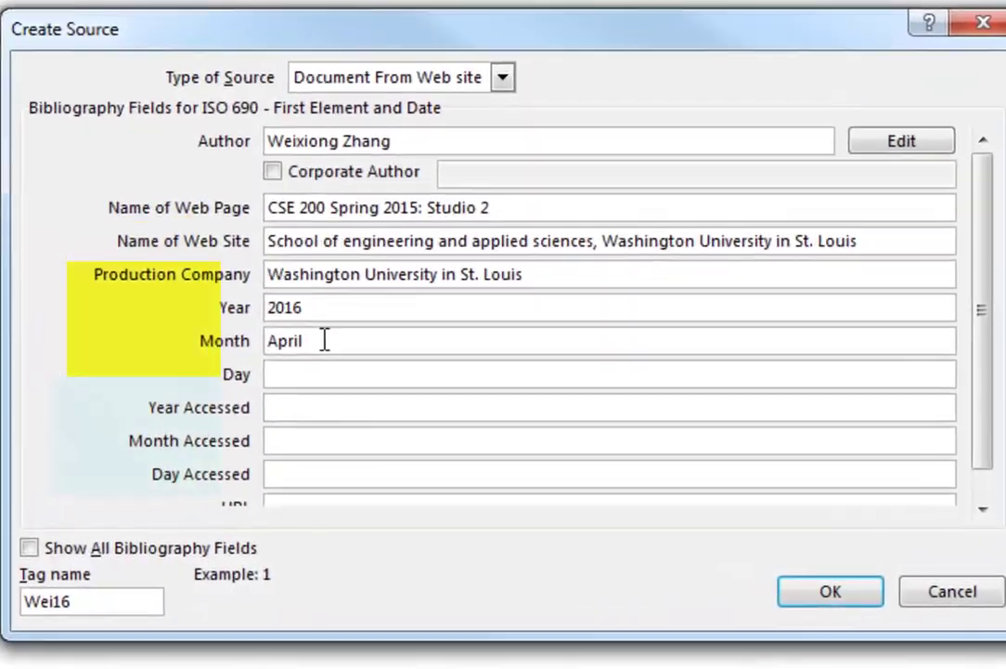
Enter Day 4 and set the accessed date to 2016 April 4.
type("4")
left_click(301, 391)
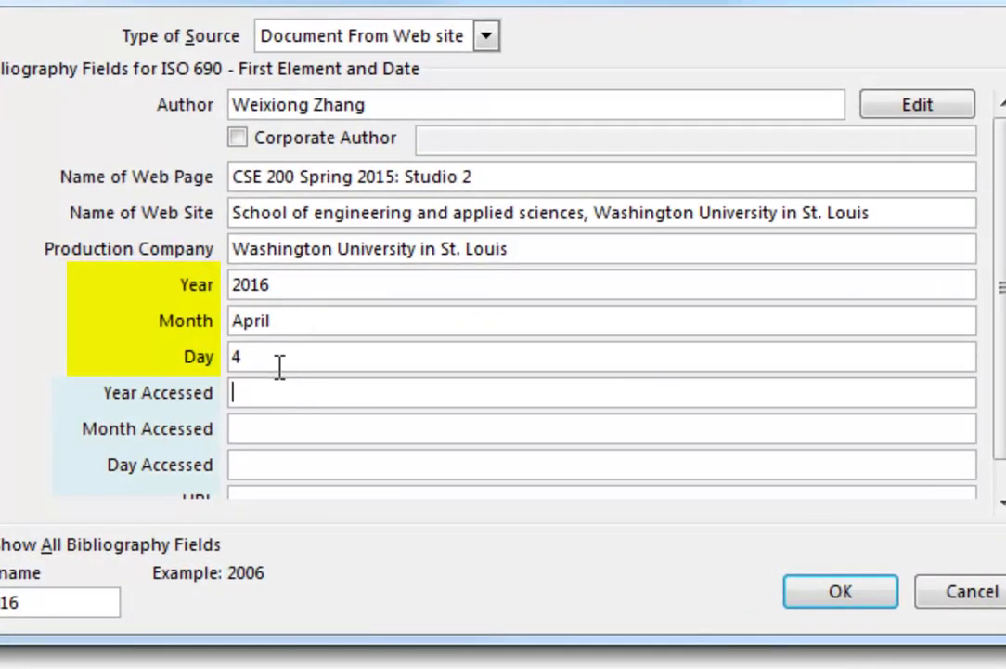
type("2016")
left_click(287, 429)
type("April")
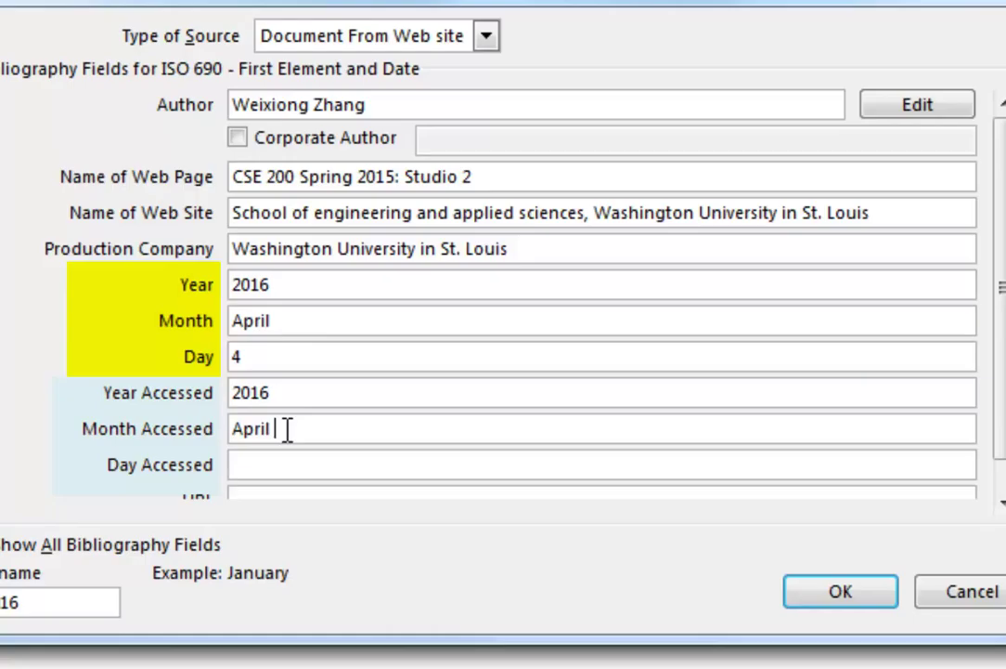
key("Tab")
type("4")
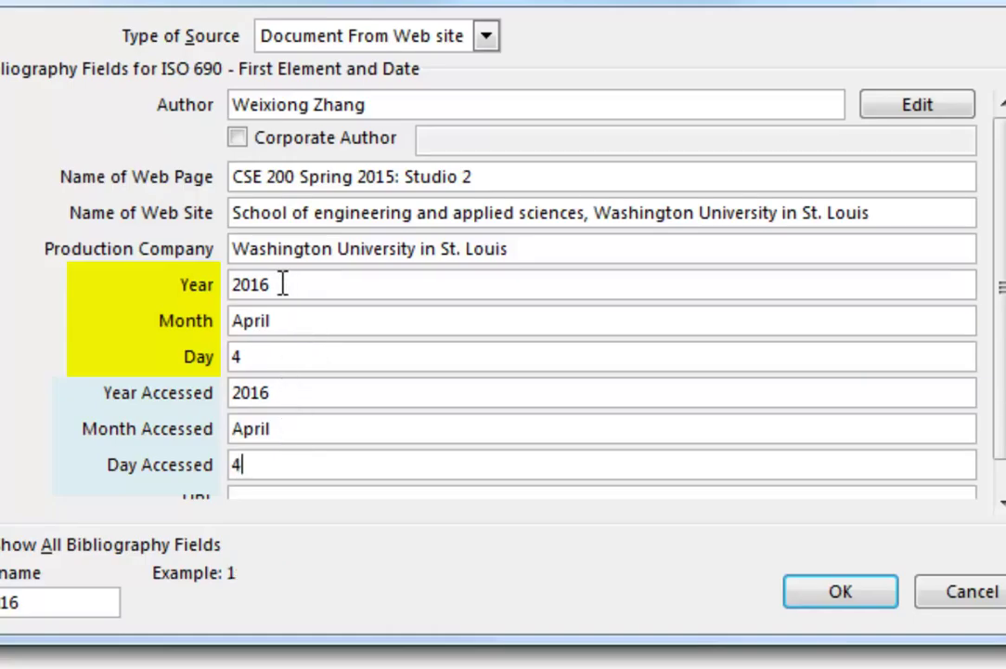
Clear the publication Year and Month entries.
left_click_drag(278, 286, 221, 285)
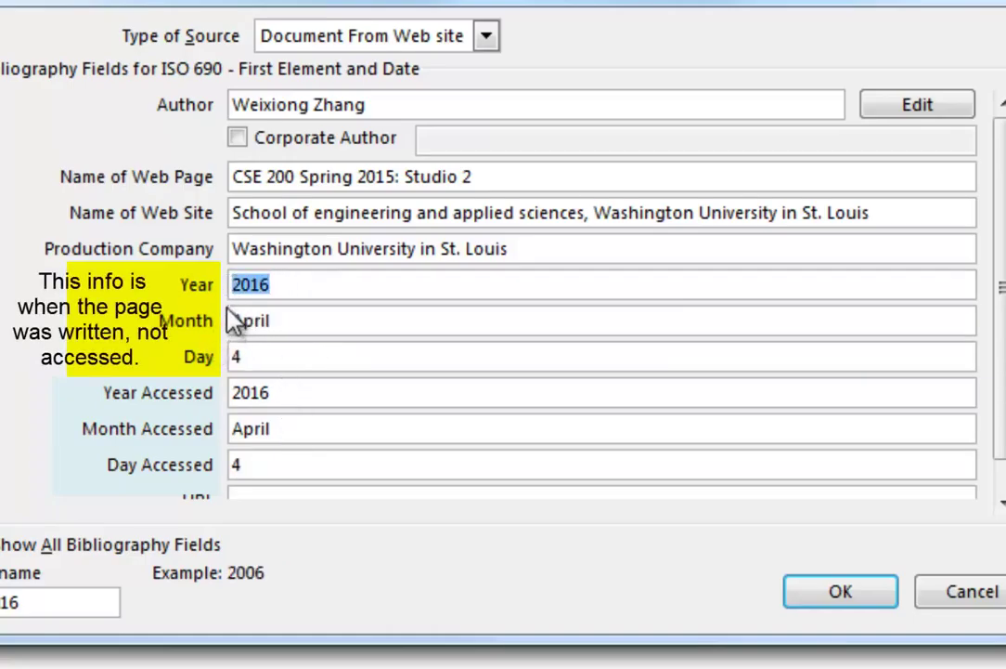
key("Delete")
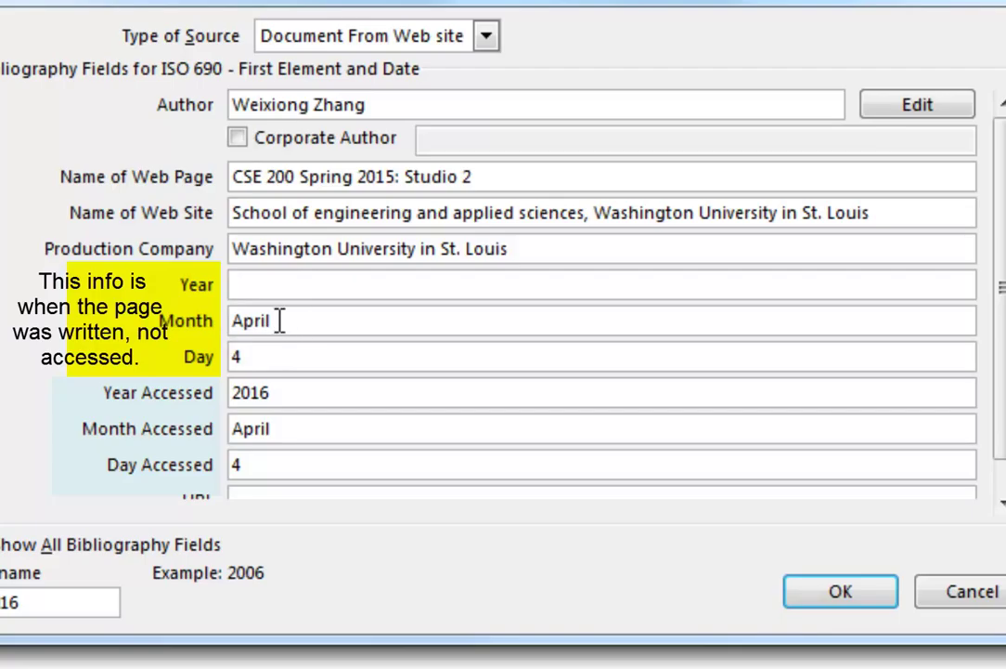
left_click_drag(281, 322, 216, 363)
key("Delete")
key("Delete")
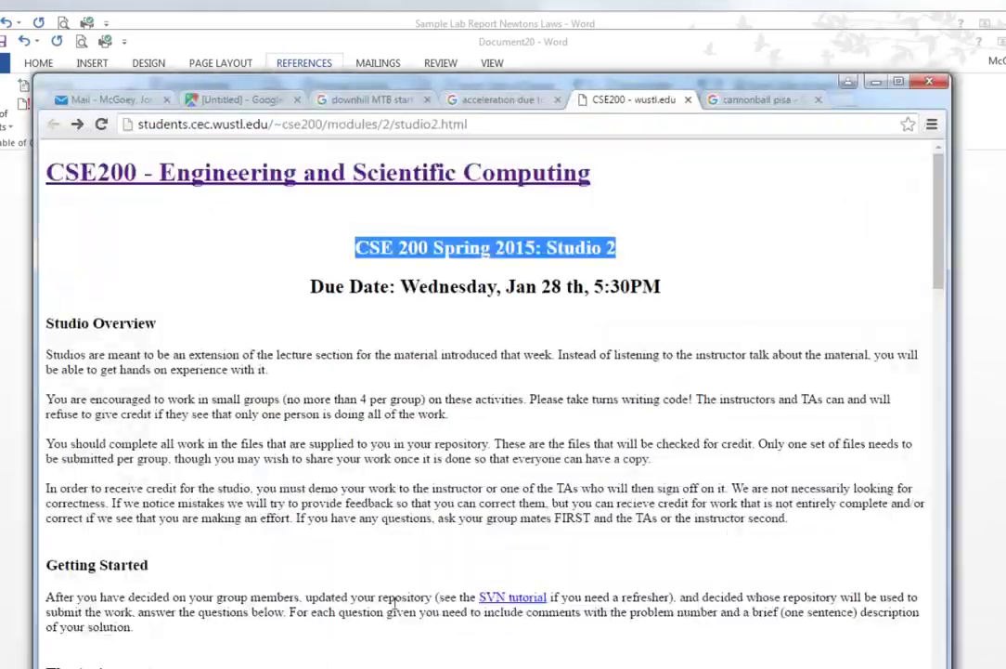
scroll(441, 566, "down", 20)
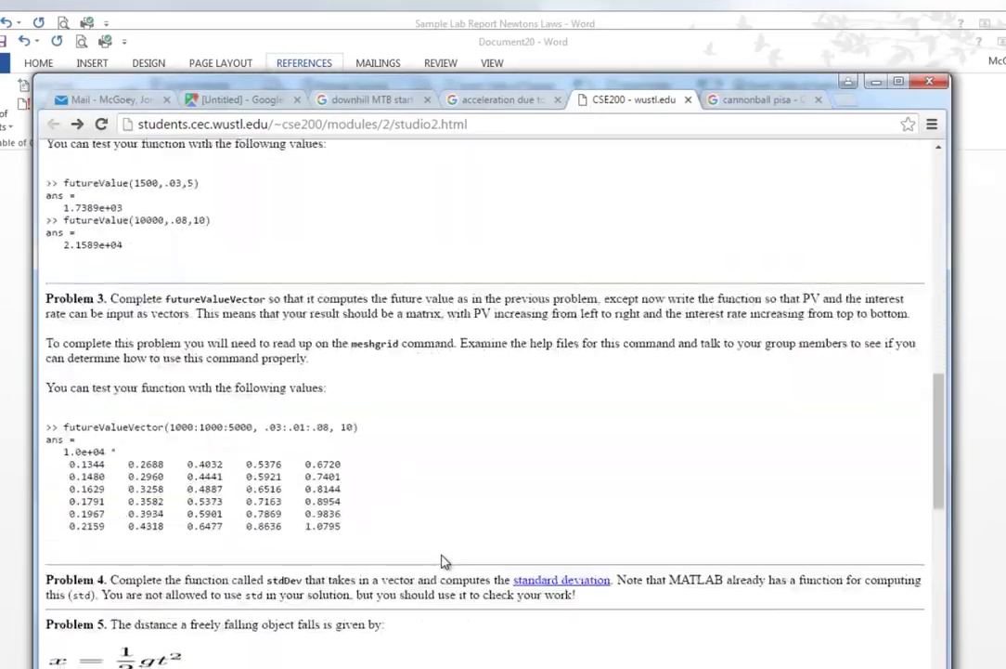
Bring Word's Create Source form back and place the cursor in the empty URL field.
scroll(444, 562, "up", 20)
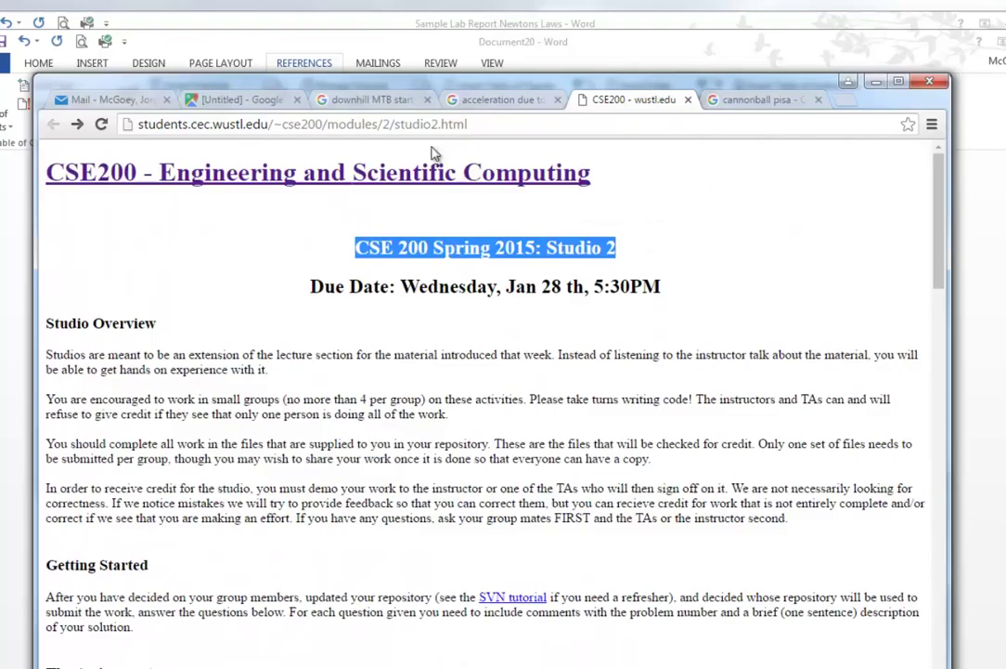
left_click(376, 50)
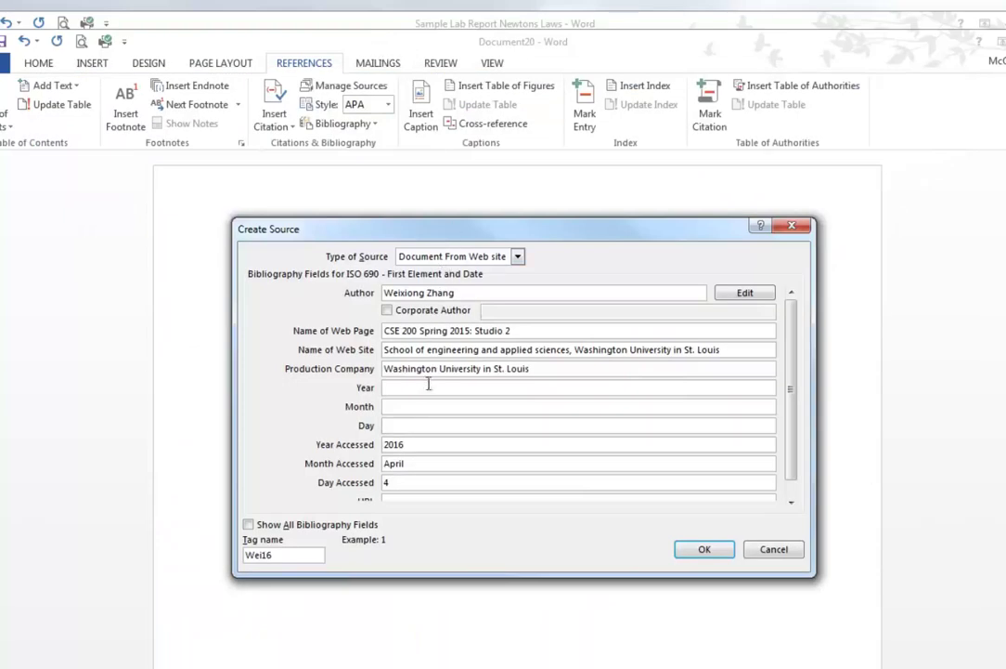
scroll(711, 450, "down", 1)
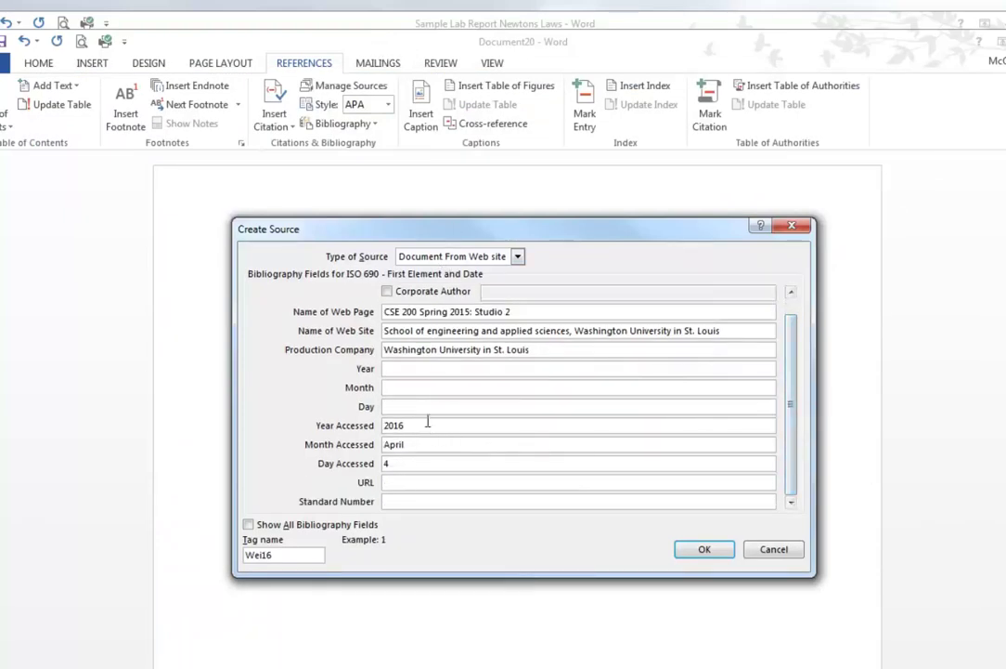
left_click(386, 407)
scroll(789, 371, "up", 1)
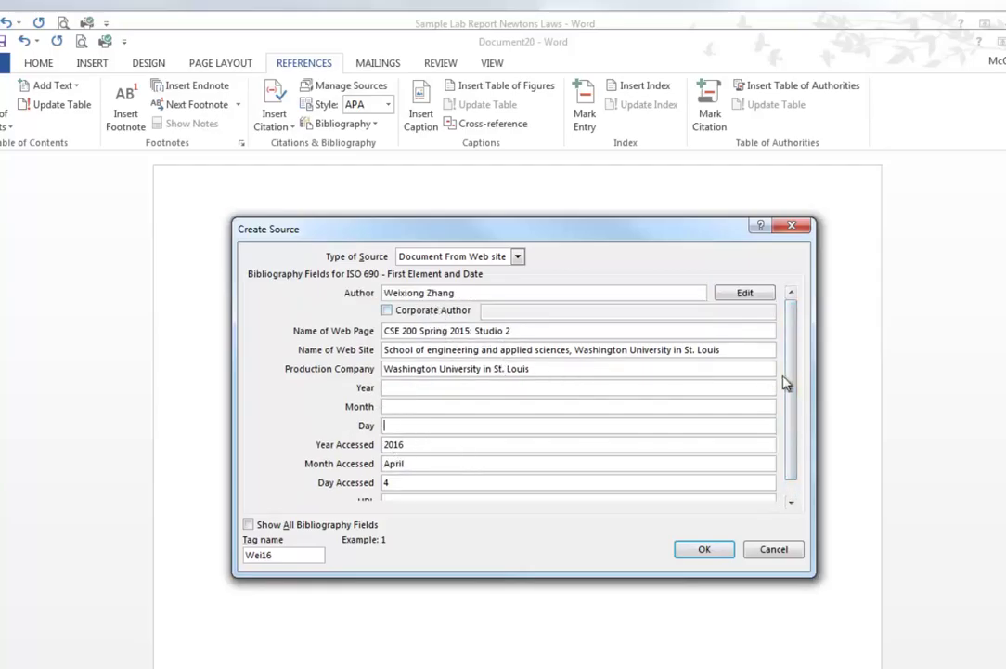
scroll(590, 469, "down", 1)
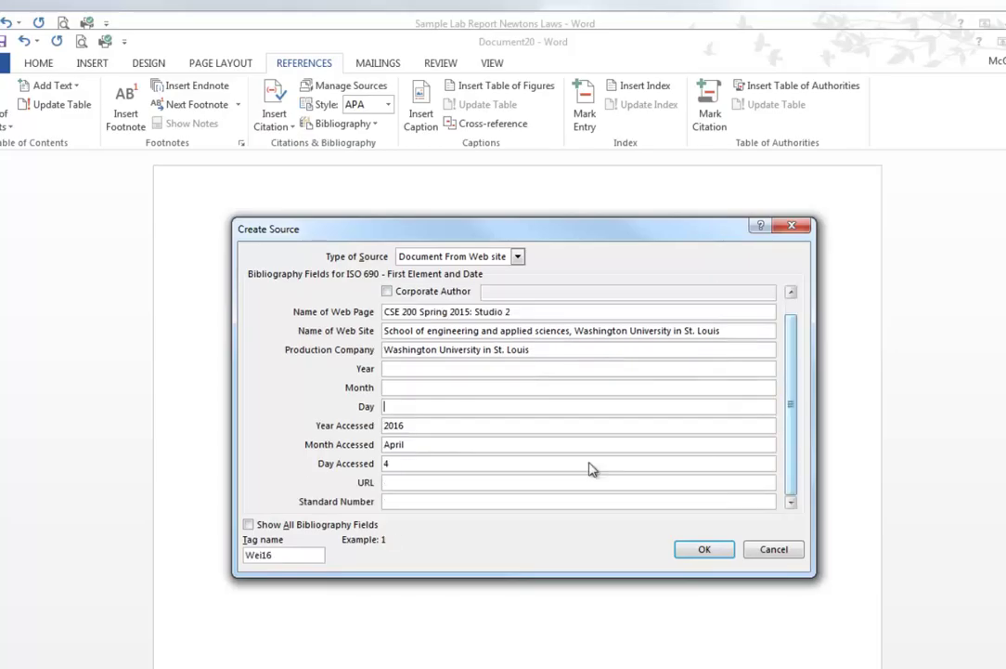
left_click(391, 483)
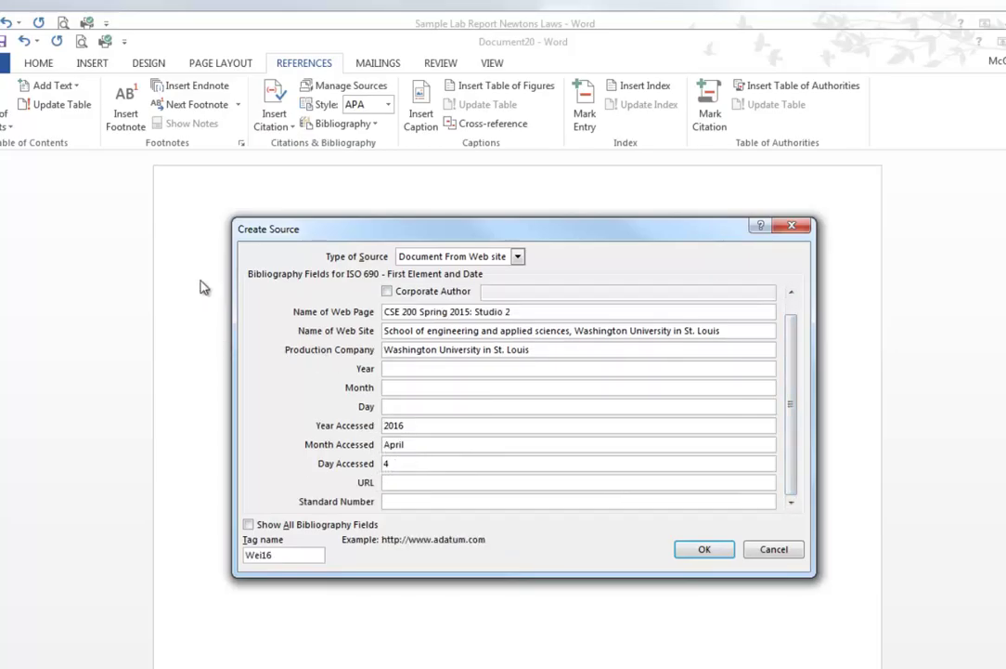
key("alt+Tab")
Copy the Studio 2 page URL from Chrome into the source's URL field and save the source.
left_click(443, 169)
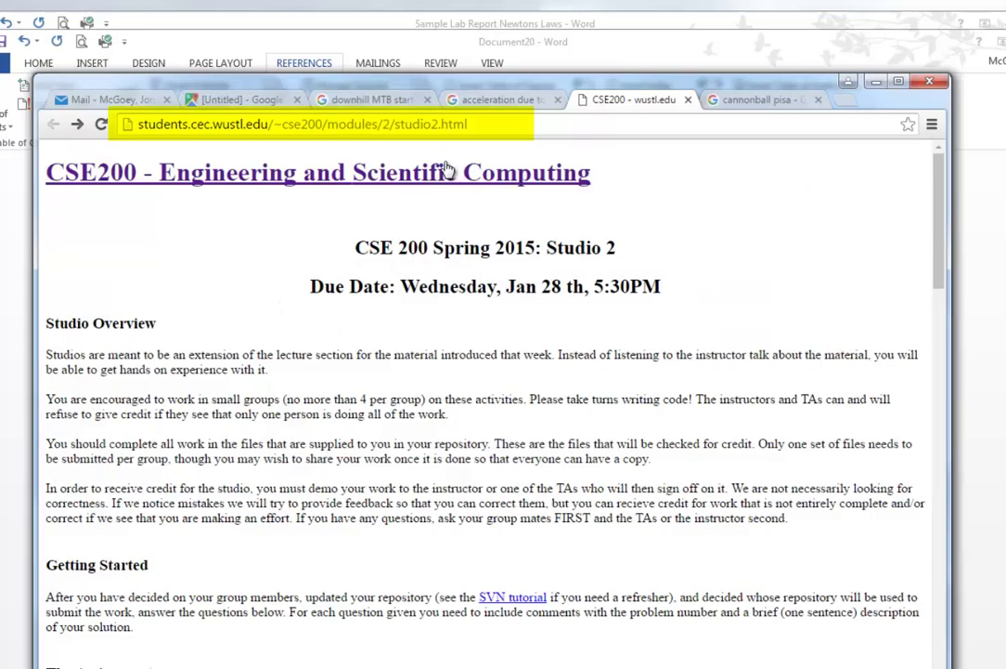
left_click(416, 126)
key("ctrl+c")
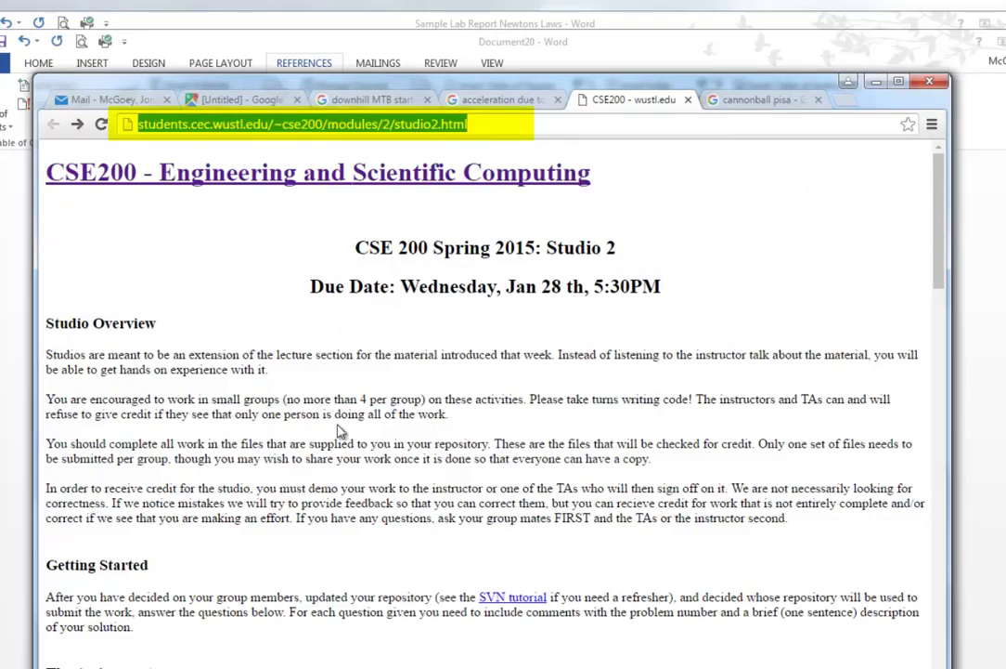
key("alt+Tab")
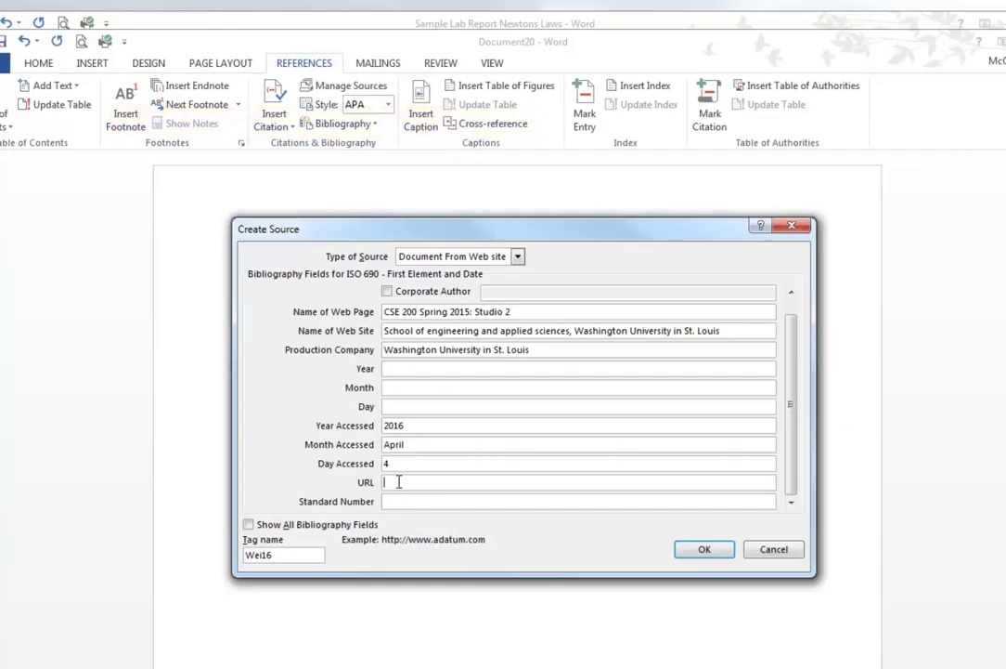
key("ctrl+v")
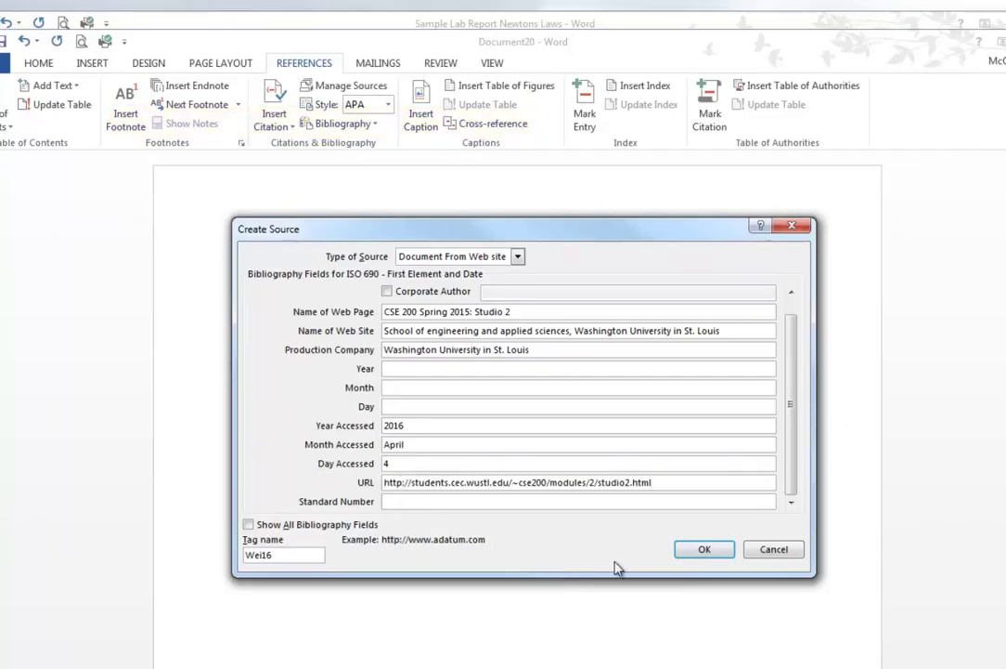
left_click(703, 550)
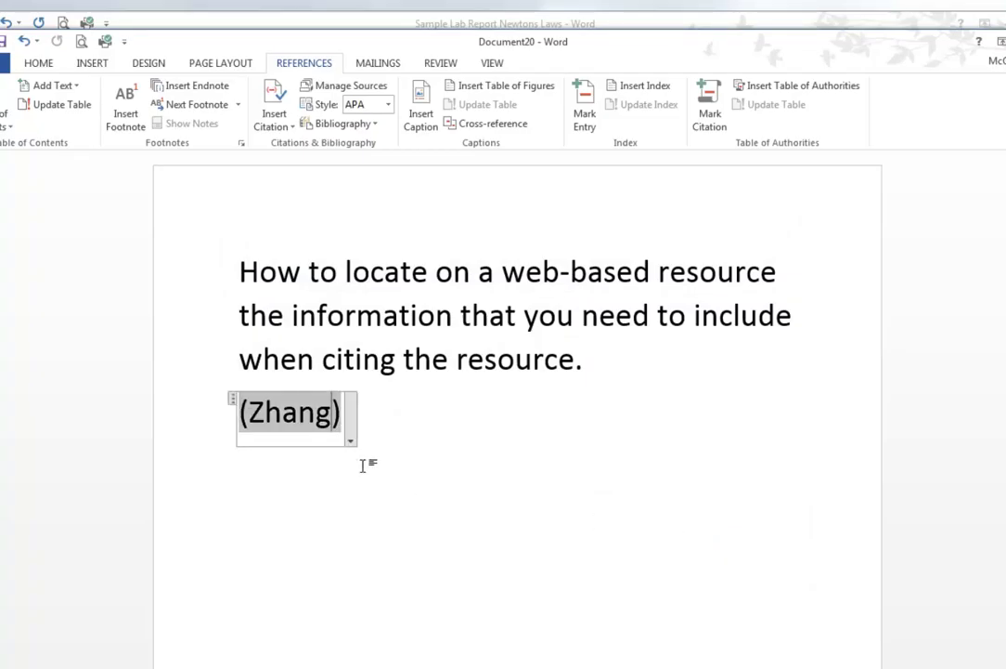
Insert a bibliography on a new line below the citation, listing the Studio 2 web source.
key("Return")
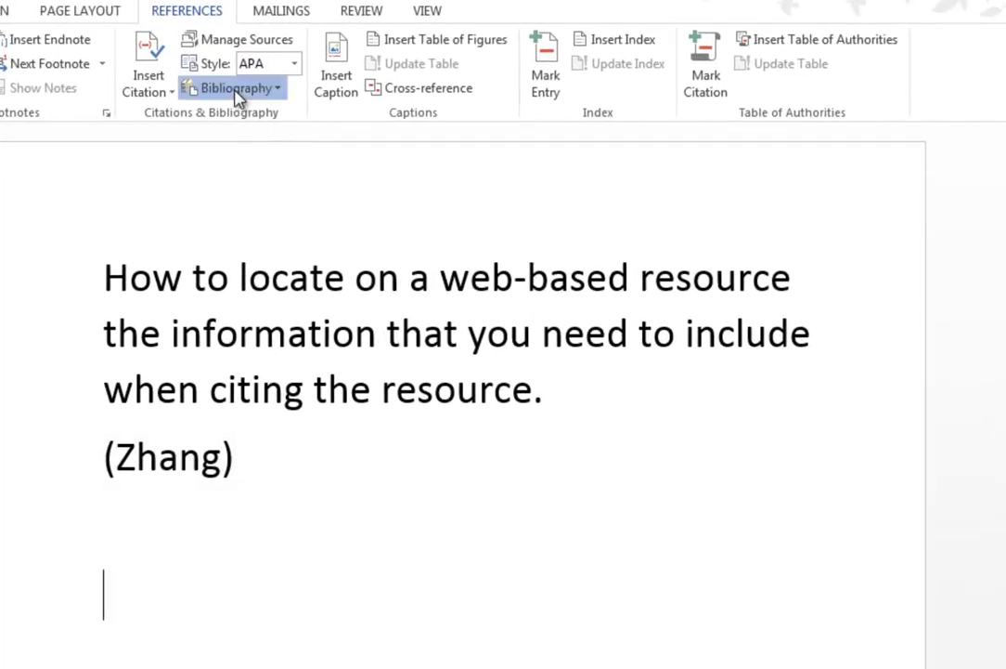
left_click(239, 92)
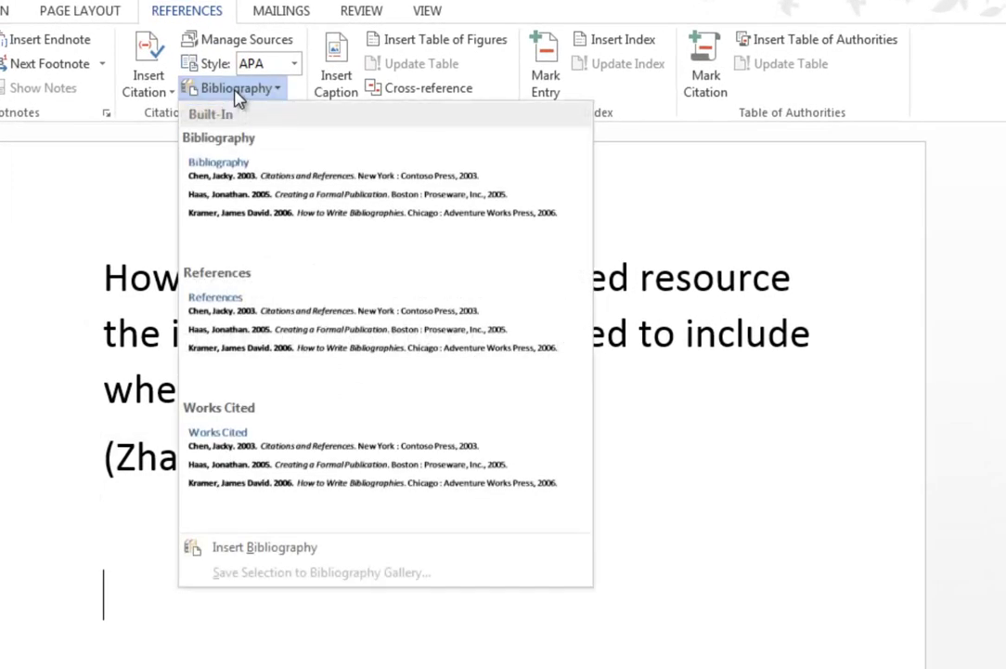
left_click(209, 548)
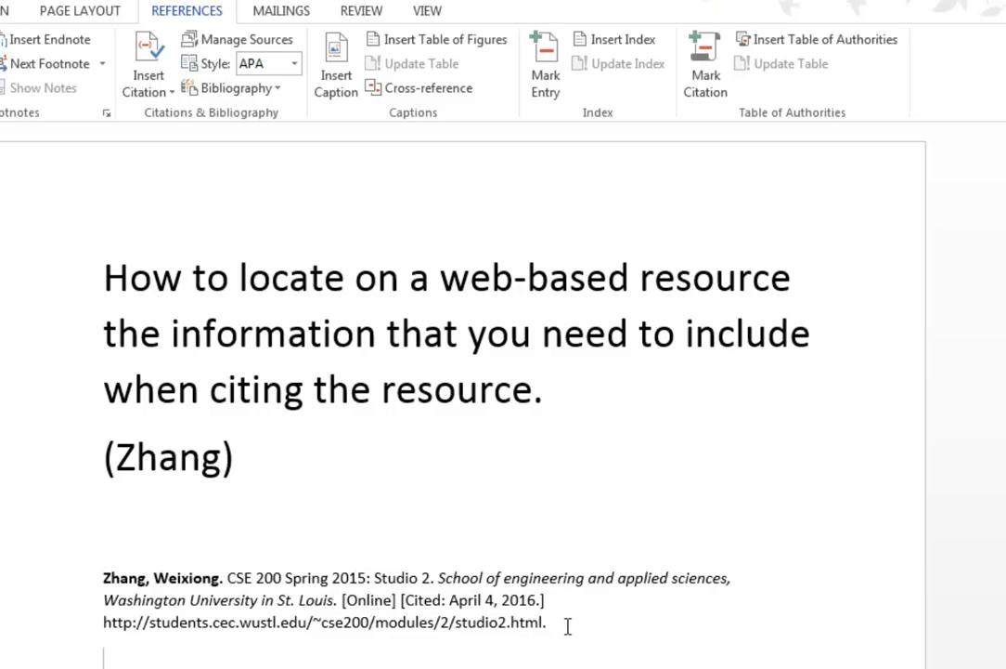
left_click_drag(564, 627, 224, 622)
Type filler text 'sdajhdasKDH AksjhdkjhaKSJHD K' on the line above the bibliography.
key("Down")
key("Left")
left_click(386, 333)
left_click(427, 525)
type("sdajhdasKDH AksjhdkjhaKSJHD K")
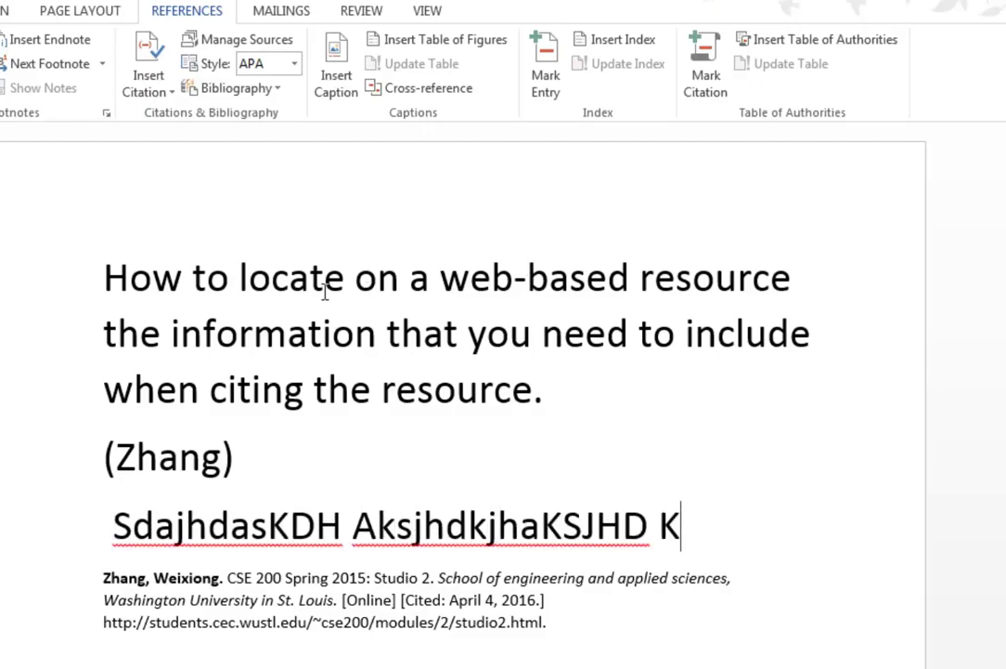
Cite the saved Studio 2 source again, then type 'ASDKJFH ASKJDHFKASDHF KJASDF' after it.
left_click(148, 93)
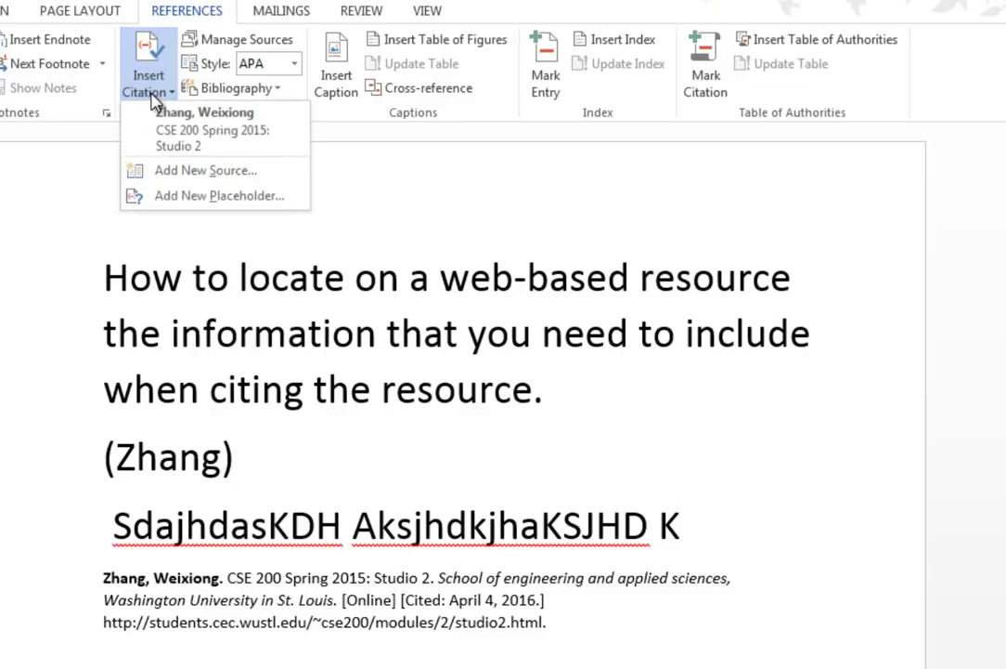
left_click(186, 125)
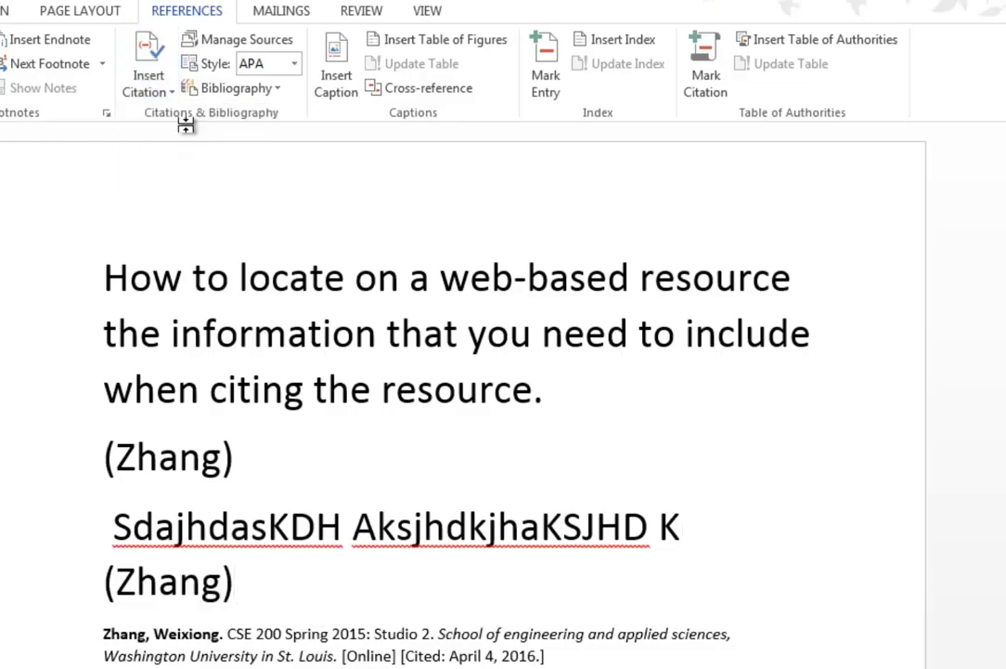
type("ASDKJFH ASKJDHFKASDHF KJASDF")
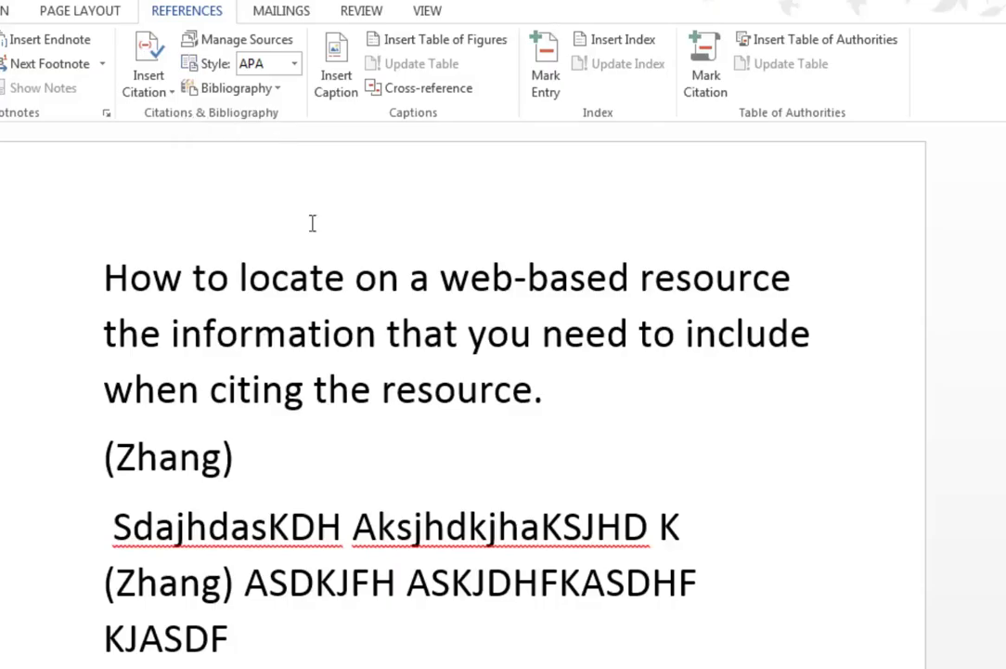
scroll(456, 520, "down", 1)
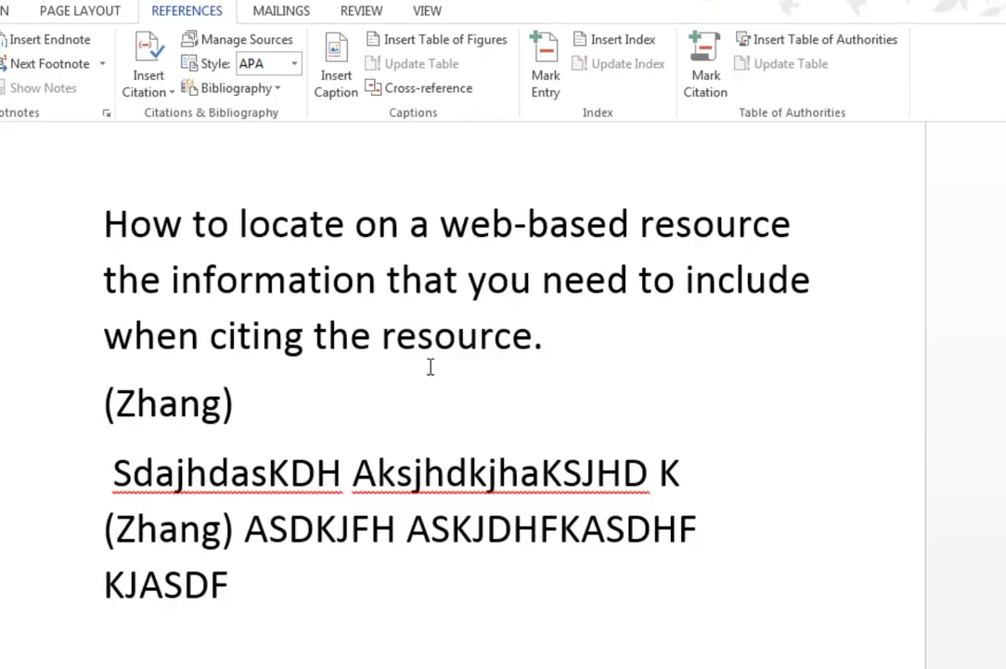
In Chrome, switch to the cannonball pisa image results and close the open preview.
key("alt+Tab")
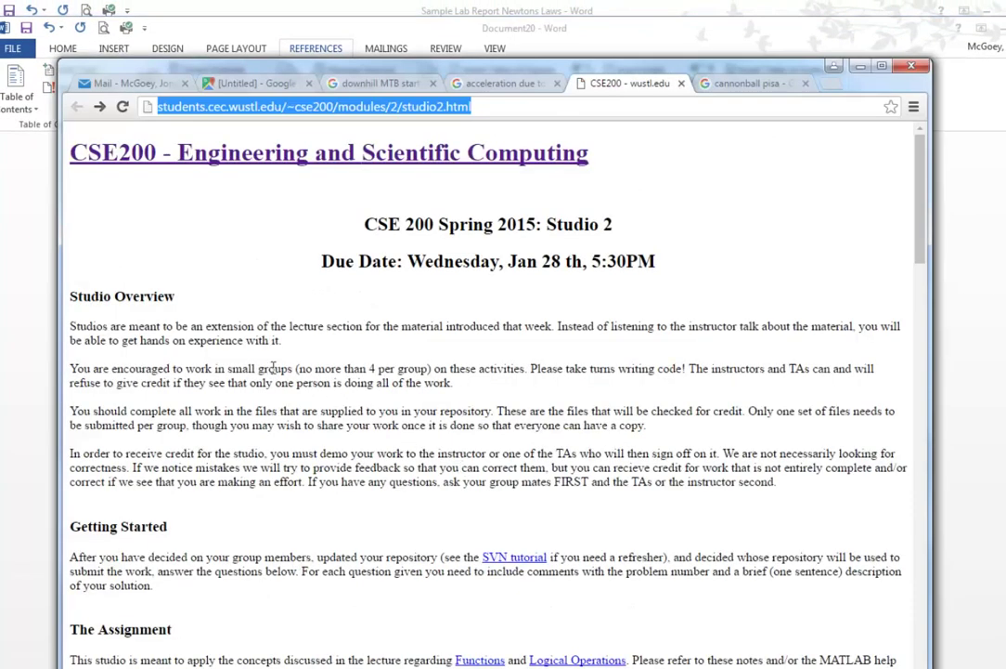
left_click(272, 368)
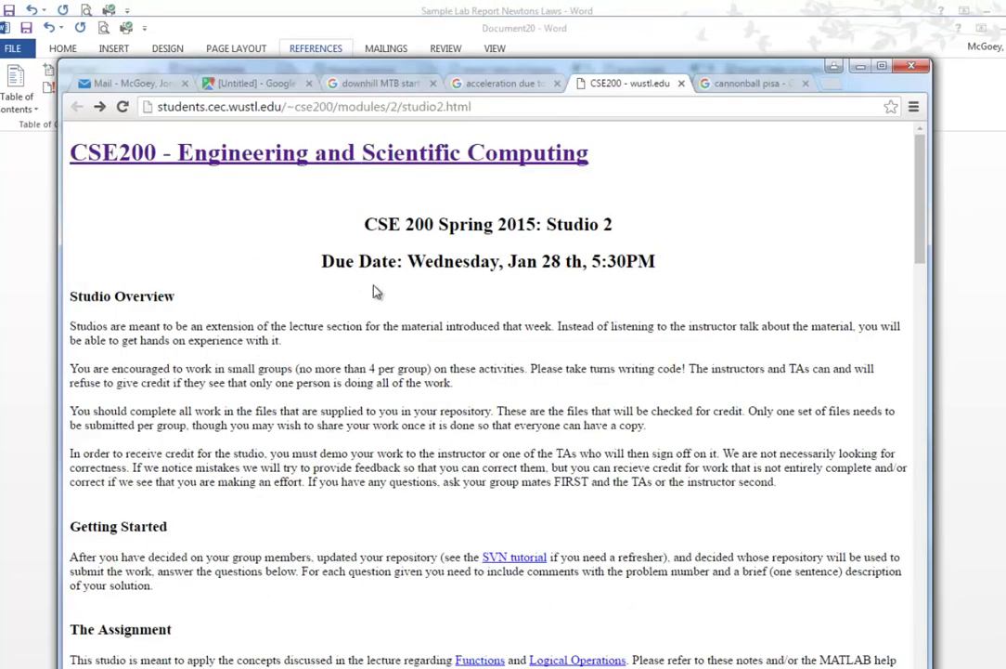
left_click(728, 85)
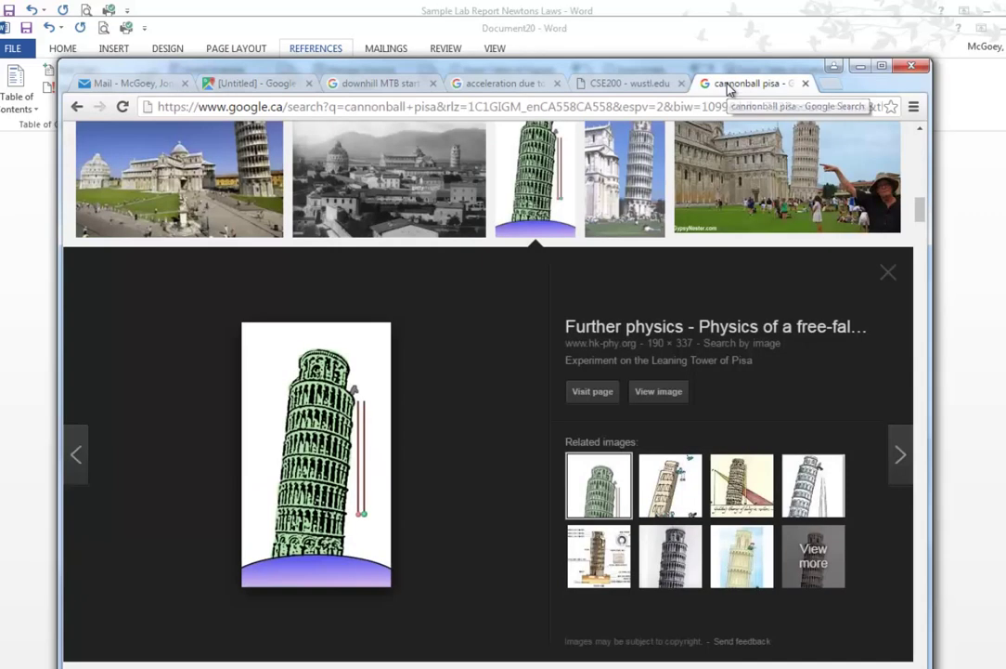
left_click(532, 185)
scroll(474, 214, "up", 5)
scroll(474, 214, "up", 2)
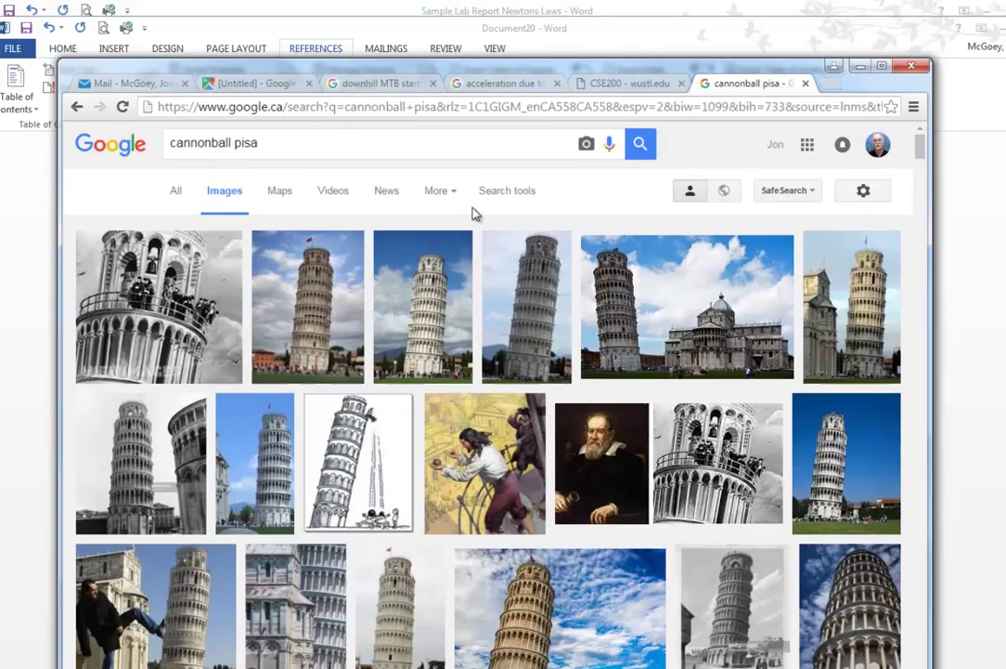
Preview the tower sketch image and its source, then bring the Word document back in front.
left_click(300, 146)
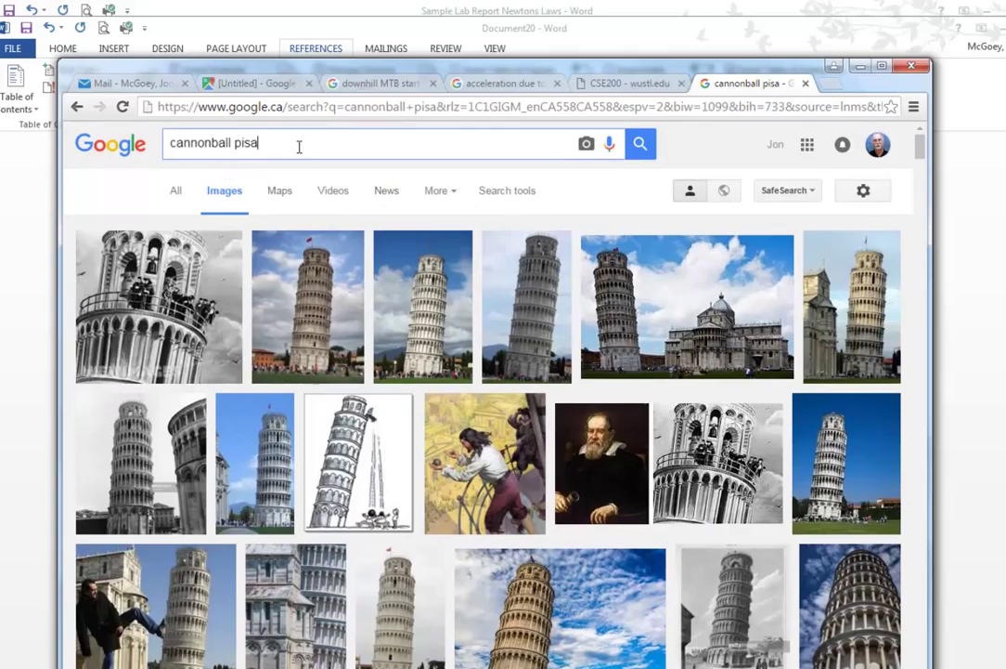
scroll(389, 360, "down", 3)
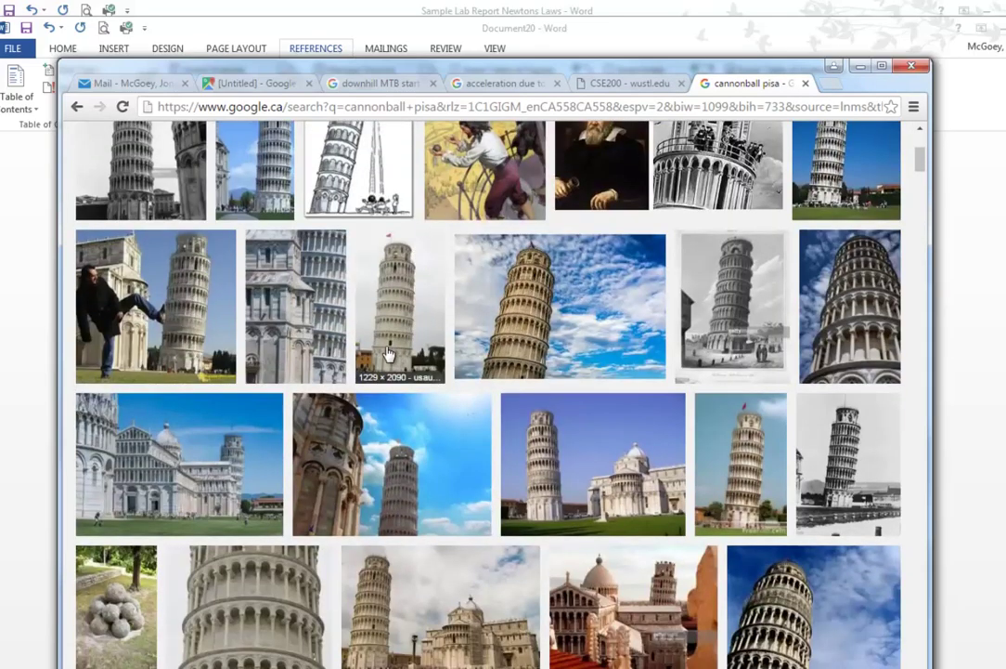
scroll(430, 351, "up", 3)
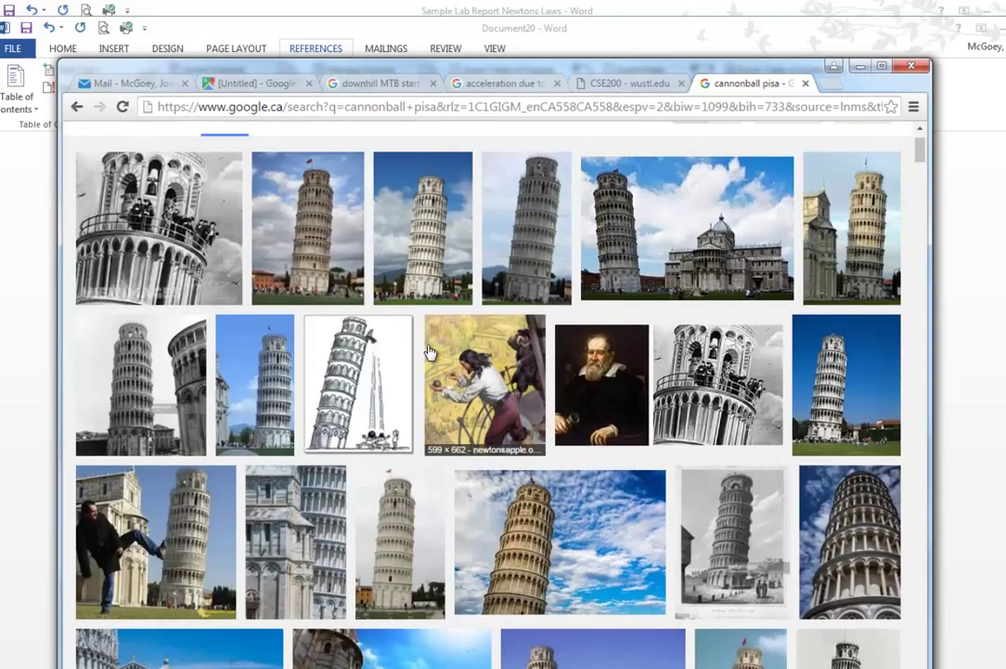
left_click(358, 388)
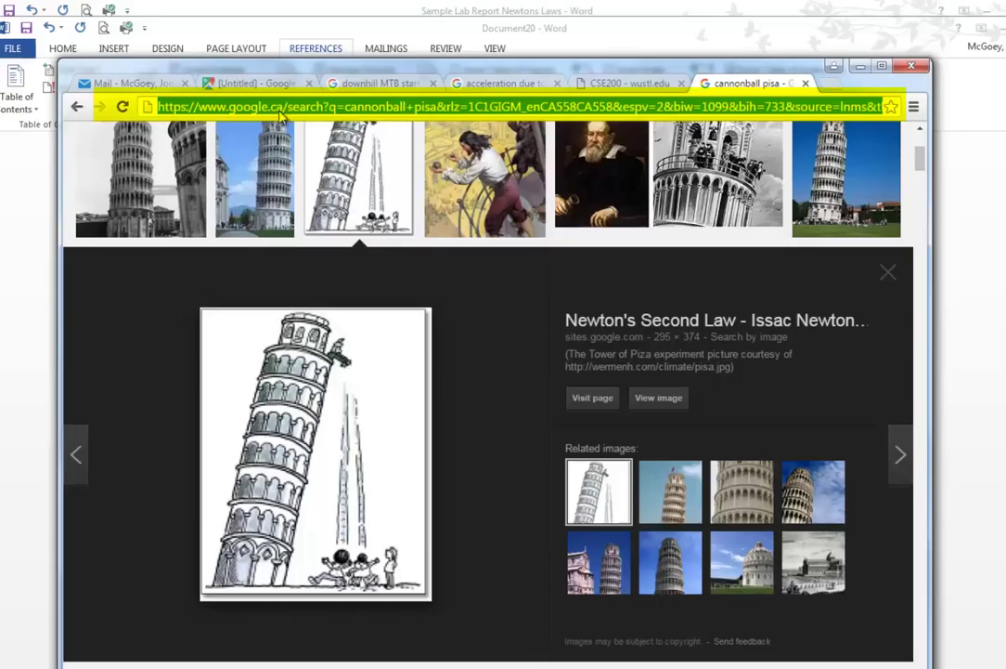
left_click(351, 32)
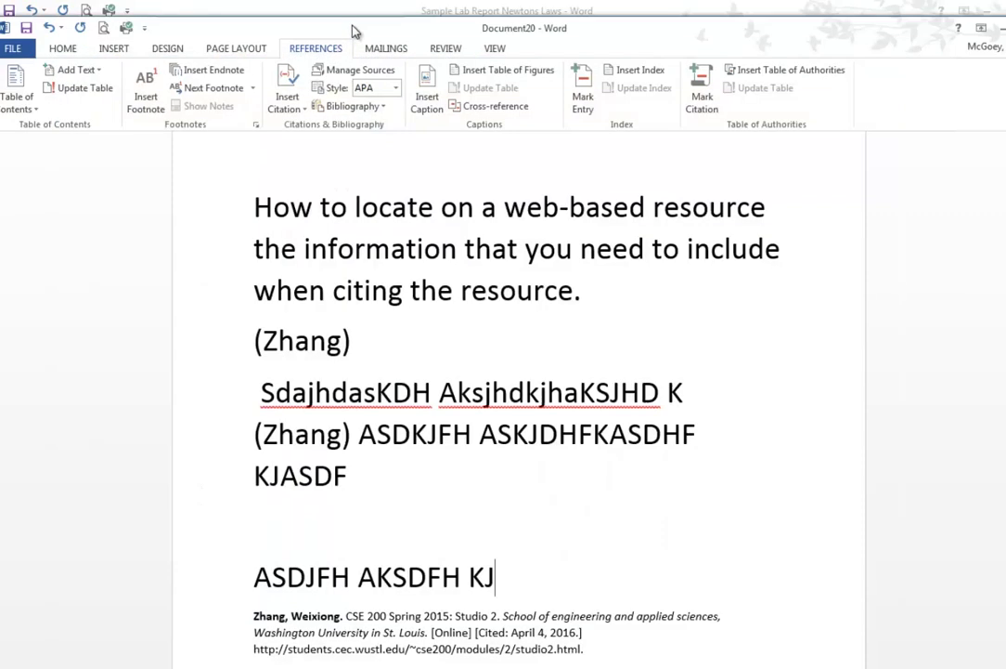
Replace the Notepad note's text with the cannonball pisa image-search URL, then minimize Notepad and return to Chrome.
left_click(321, 512)
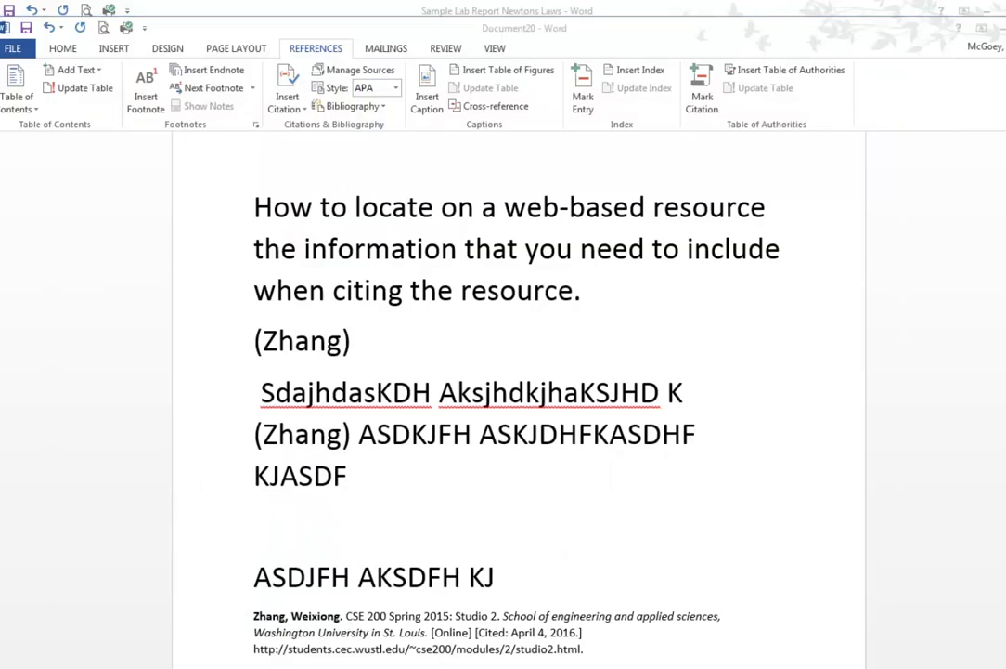
key("alt+Tab")
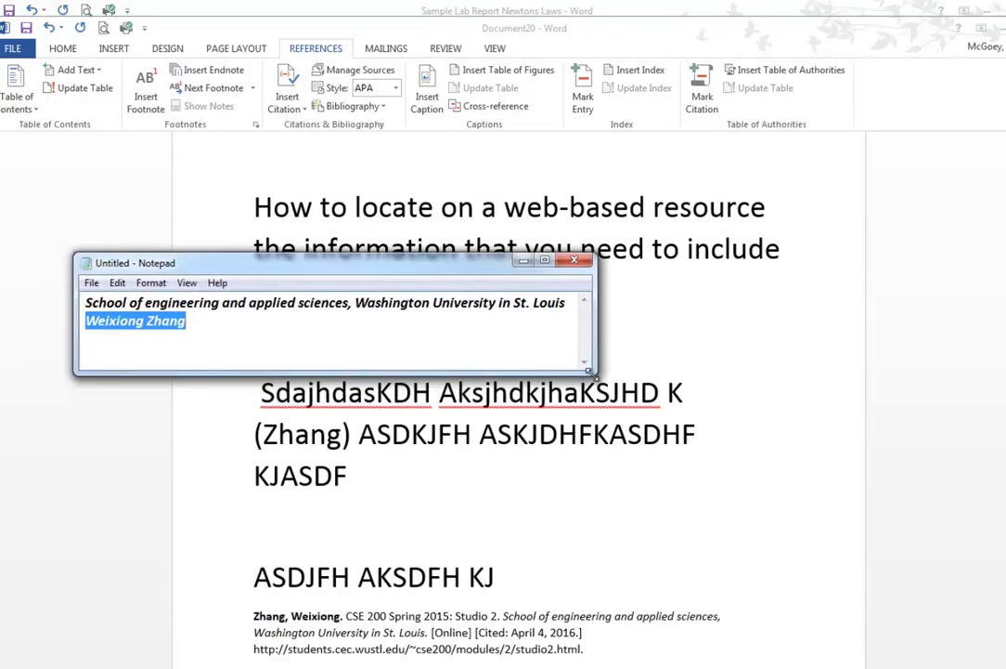
left_click_drag(587, 330, 852, 550)
left_click(308, 380)
left_click_drag(307, 380, 56, 243)
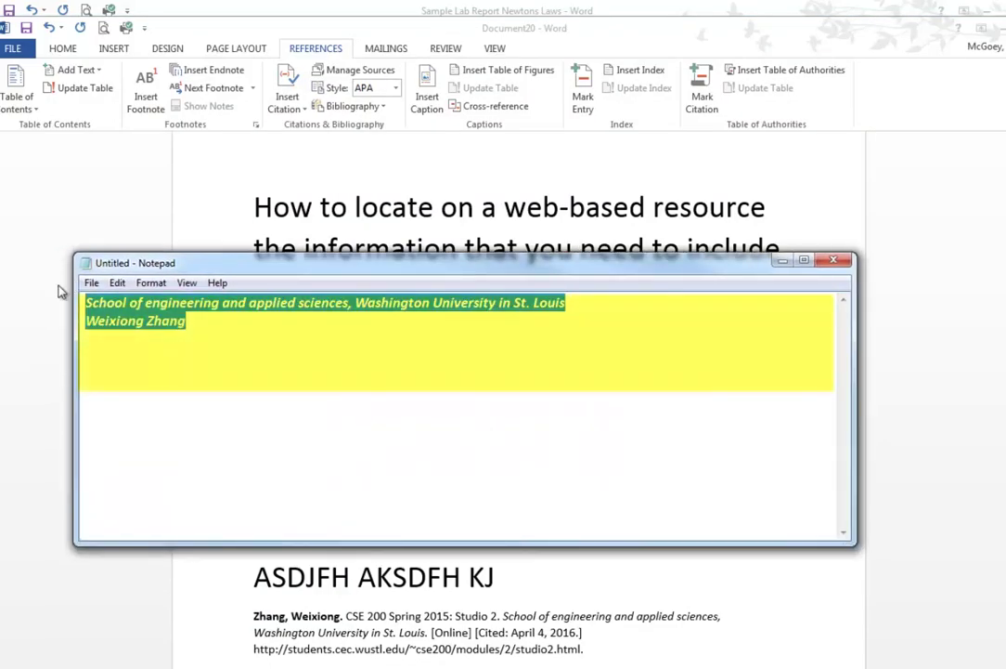
type("https://www.google.ca/search?q=cannonball+pisa&rlz=1C1GIGM_enCA558CA558&espv=2&biw=1099&bih=733&source=lnms&tbm=isch&sa=X&ved=0ahUKEwiU2fCto_3LAhXssIMKHcazDtgQ_AUIBigB#imgrc=HmOWumj9WHe5UM%3A")
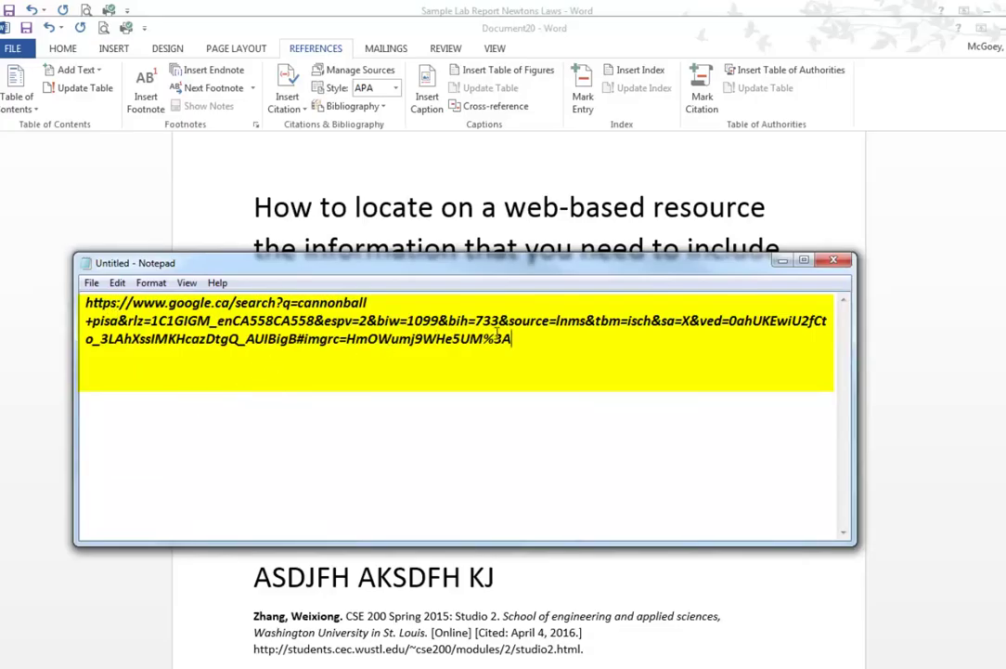
key("super+Down")
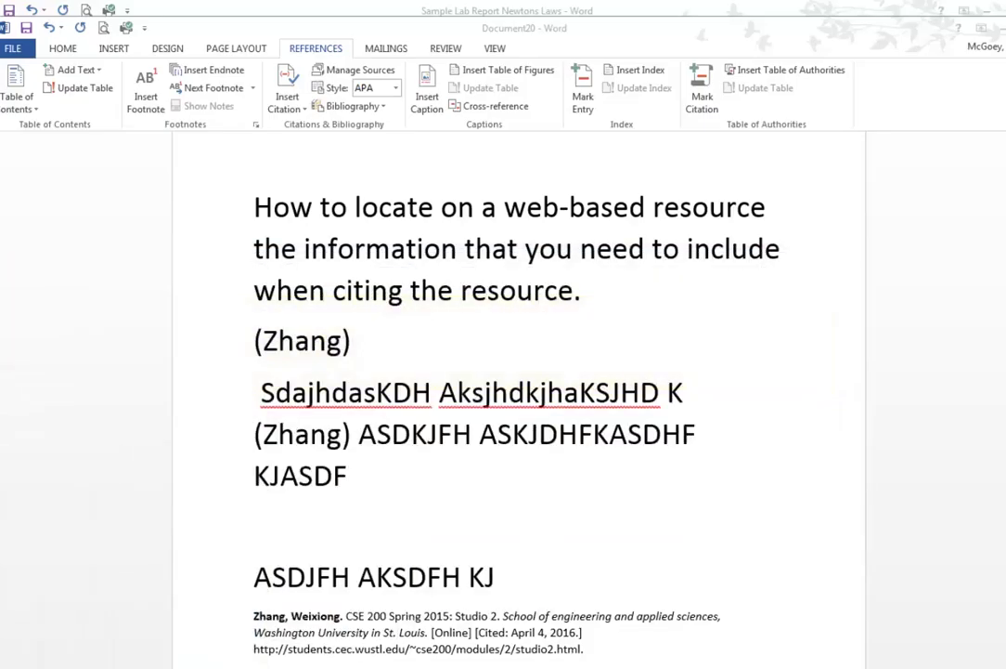
key("alt+Tab")
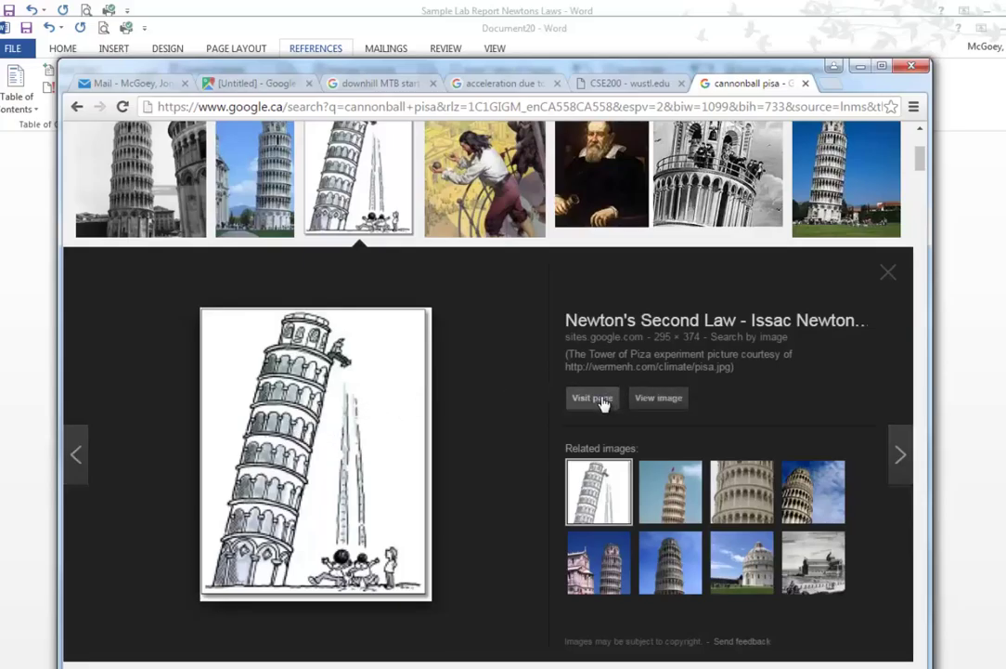
Open pisa.jpg full-size in a new tab and paste the image-search URL into its address bar.
left_click(655, 399)
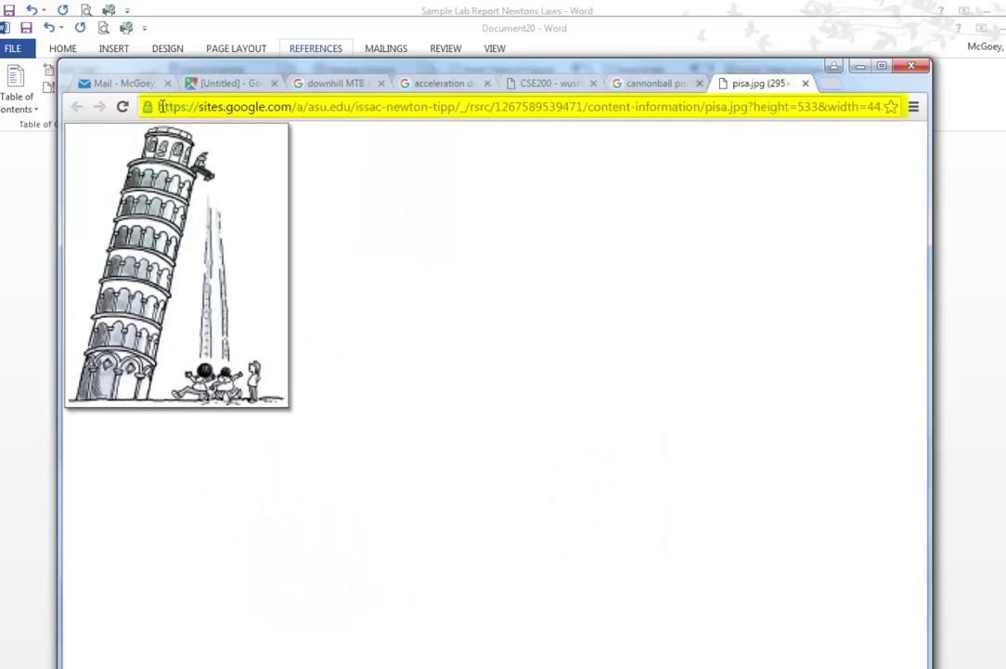
left_click(206, 106)
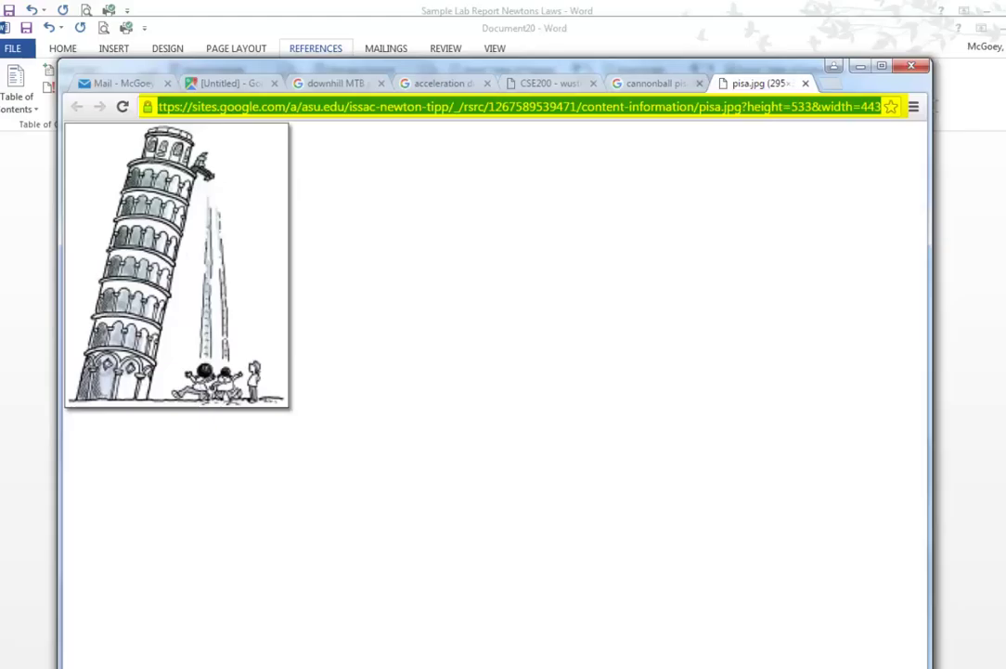
type("https://www.google.ca/search?q=cannonball+pisa&rlz=1C1GIGM_enCA558CA558&espv=2&biw=1099&bih=733&source=lnms&tbm=isch&sa=X&ved=0ahUKEwiU2fCto_3LAhXssIMKHcazDtgQ_AUIBigB#imgrc=HmOWumj9WHe5UM%3A")
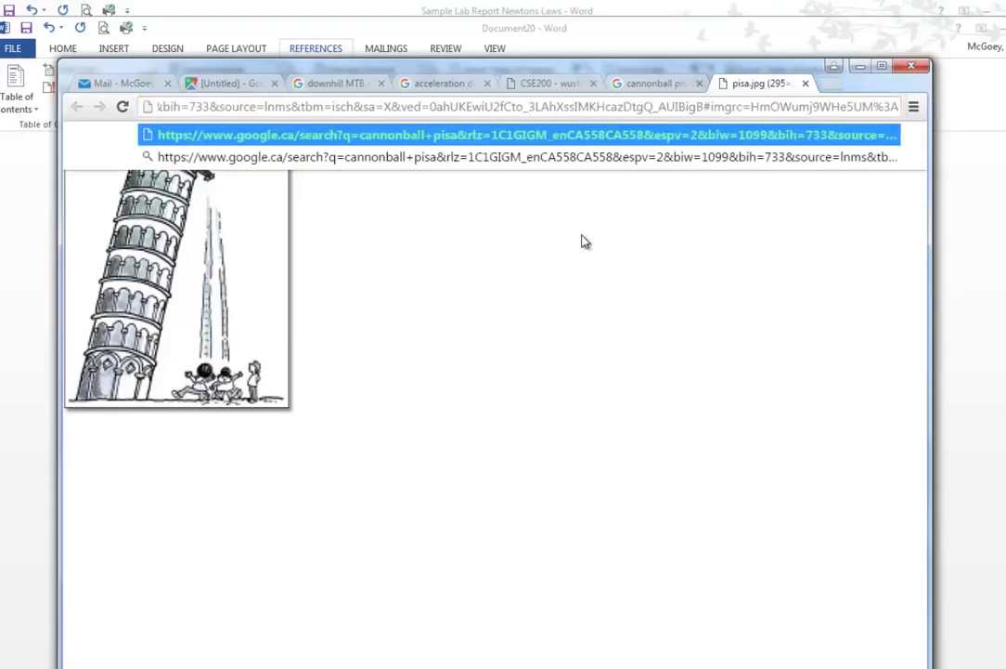
left_click(496, 298)
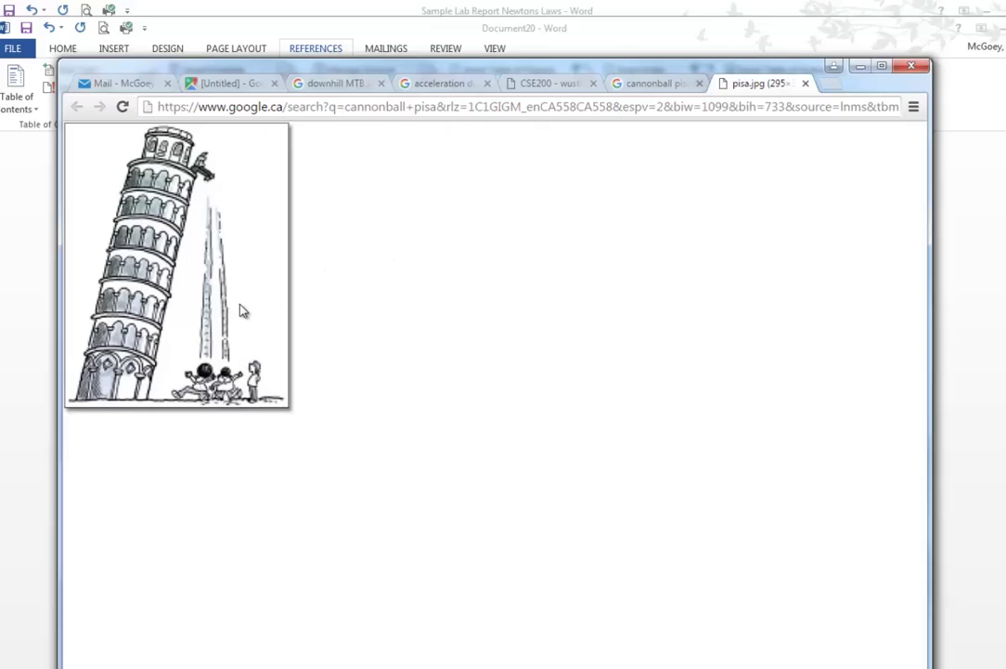
In Word, start a new source via Insert Citation > Add New Source and place the cursor in Author.
left_click(407, 29)
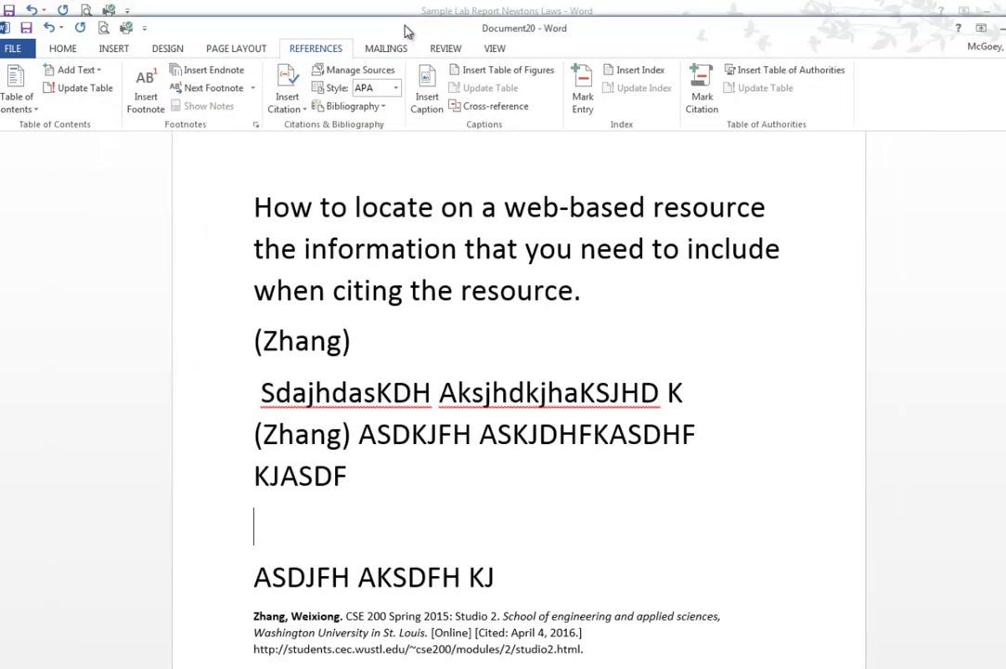
left_click(292, 110)
left_click(288, 164)
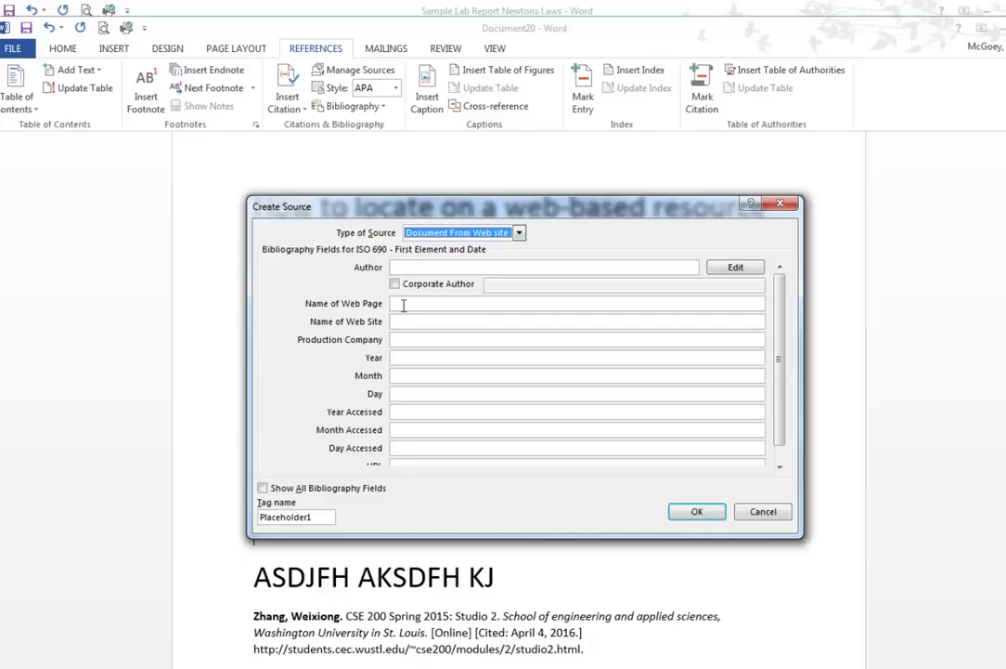
left_click(402, 266)
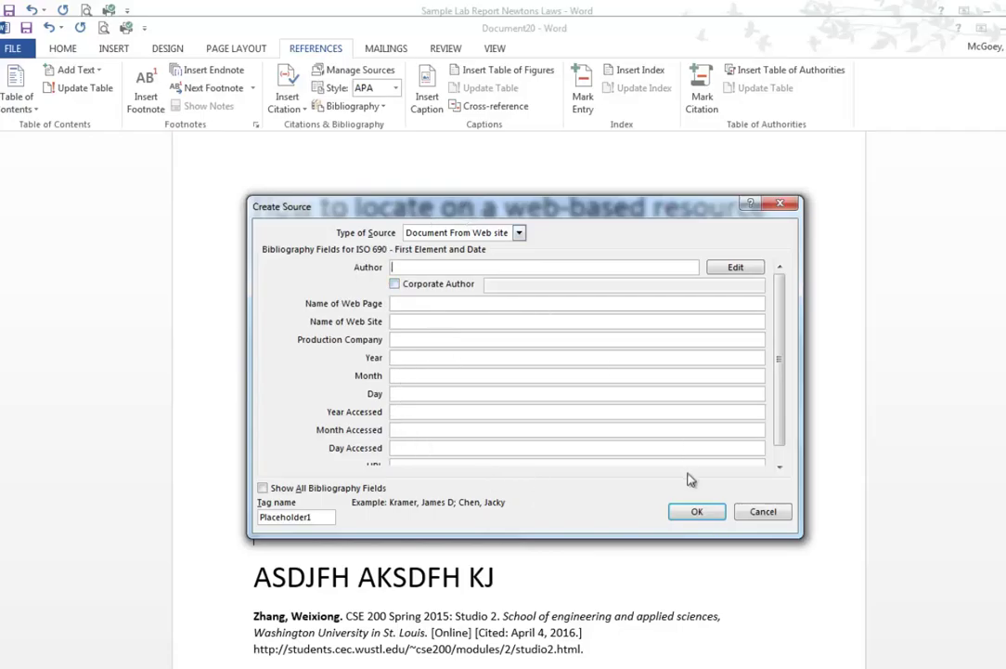
Close the pisa.jpg tab, visit the Issac Newton (TIPP) page hosting the tower image, then go to its Home page.
key("alt+Tab")
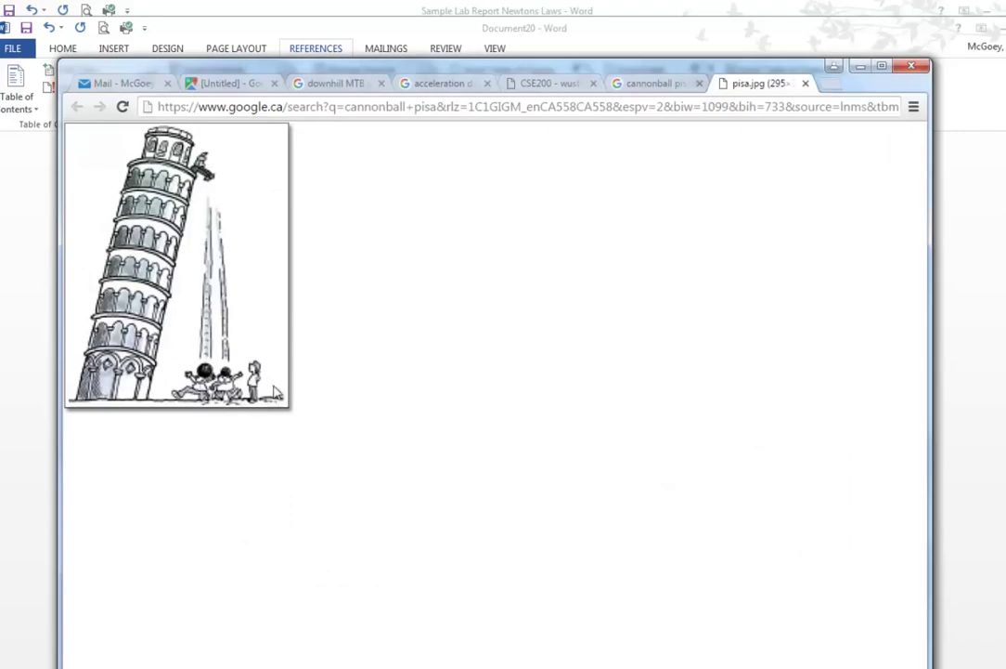
left_click(806, 85)
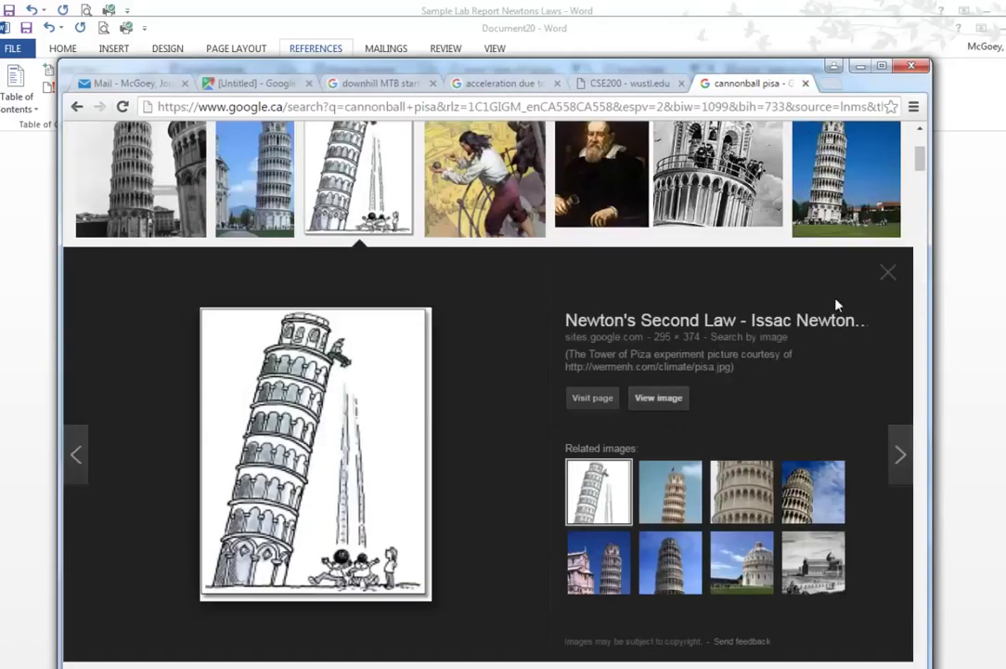
left_click(598, 399)
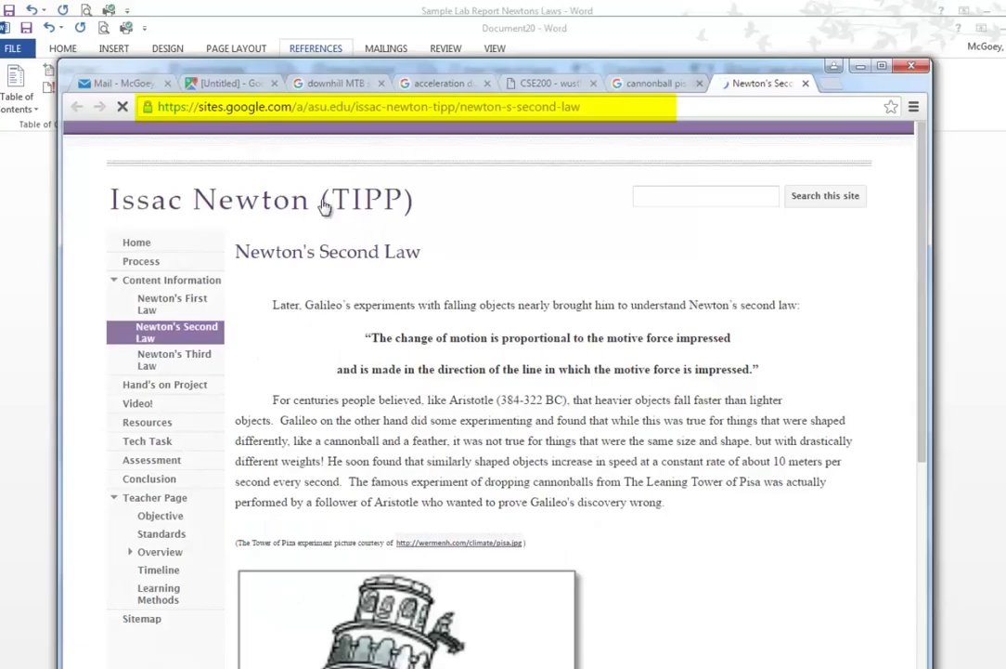
left_click_drag(580, 106, 147, 106)
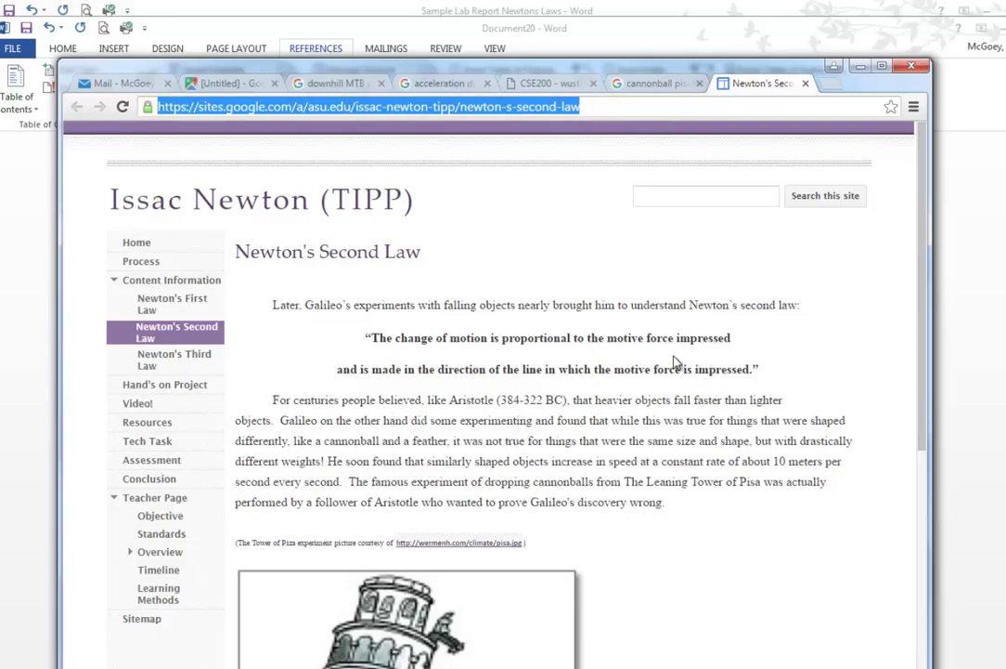
left_click_drag(928, 248, 899, 560)
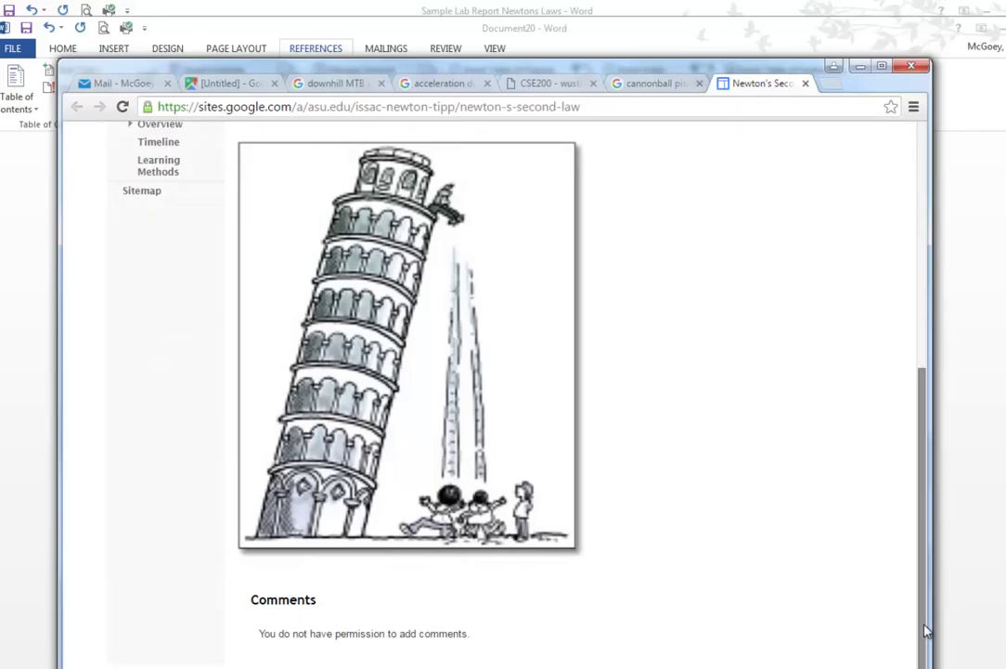
left_click_drag(921, 616, 944, 314)
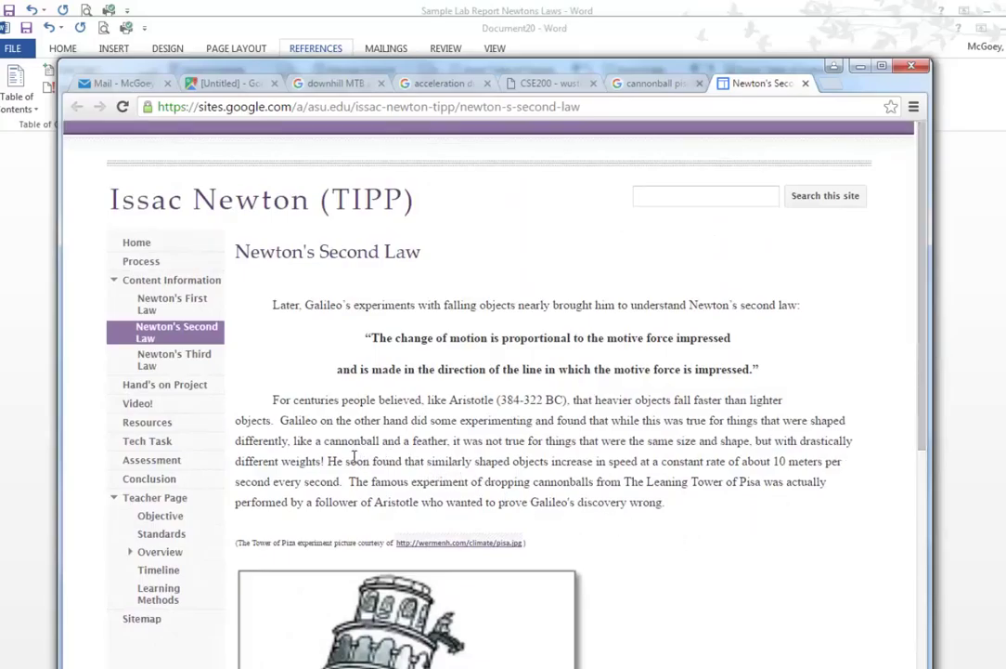
left_click(136, 242)
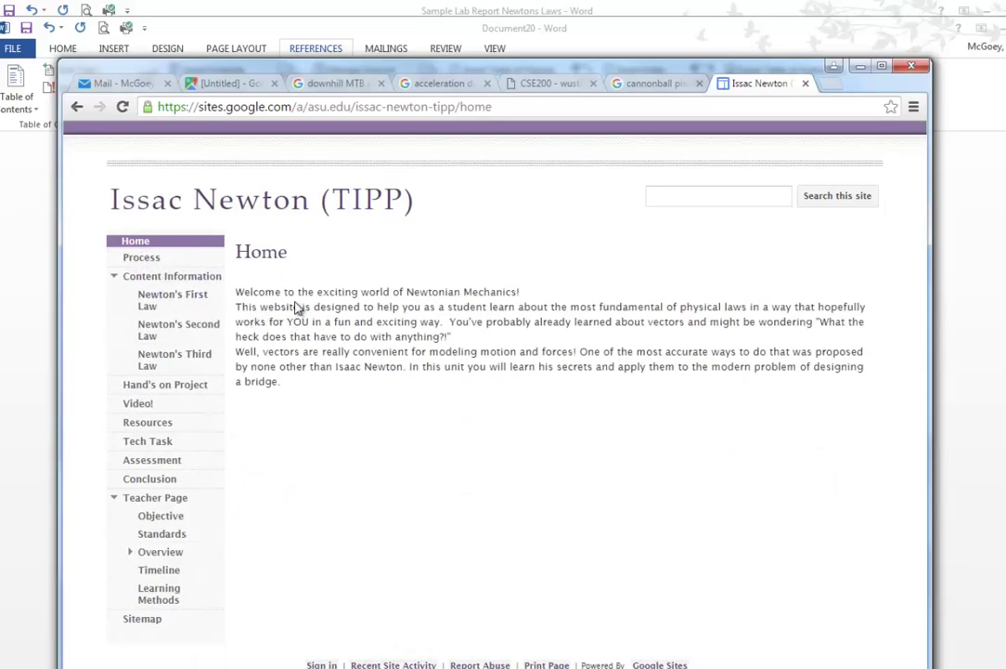
Remove 'home' from the Issac Newton site address and load the shortened URL.
left_click_drag(258, 288, 306, 386)
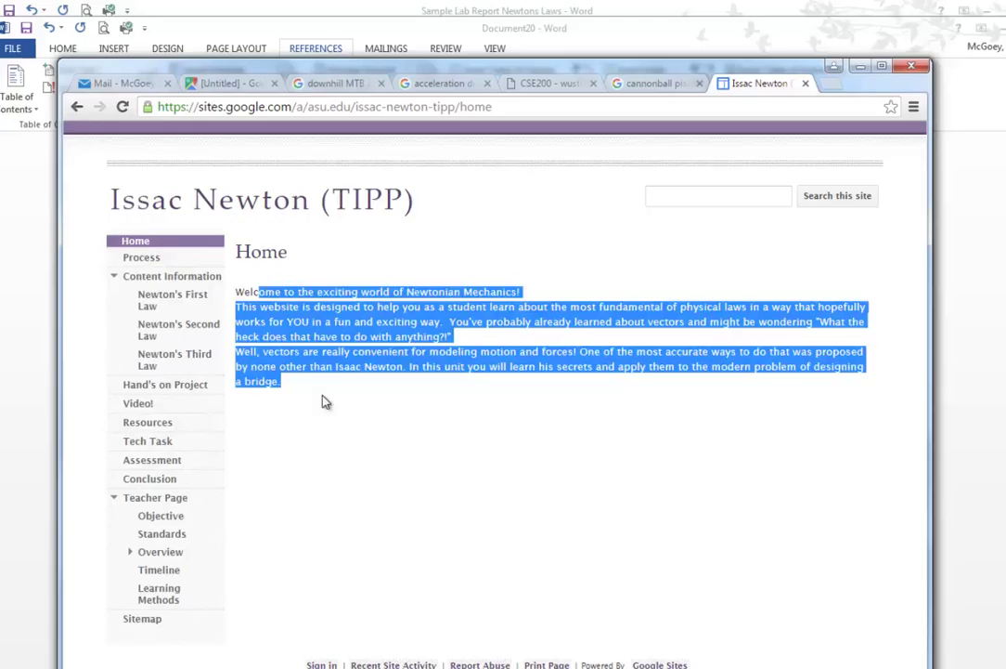
left_click(328, 402)
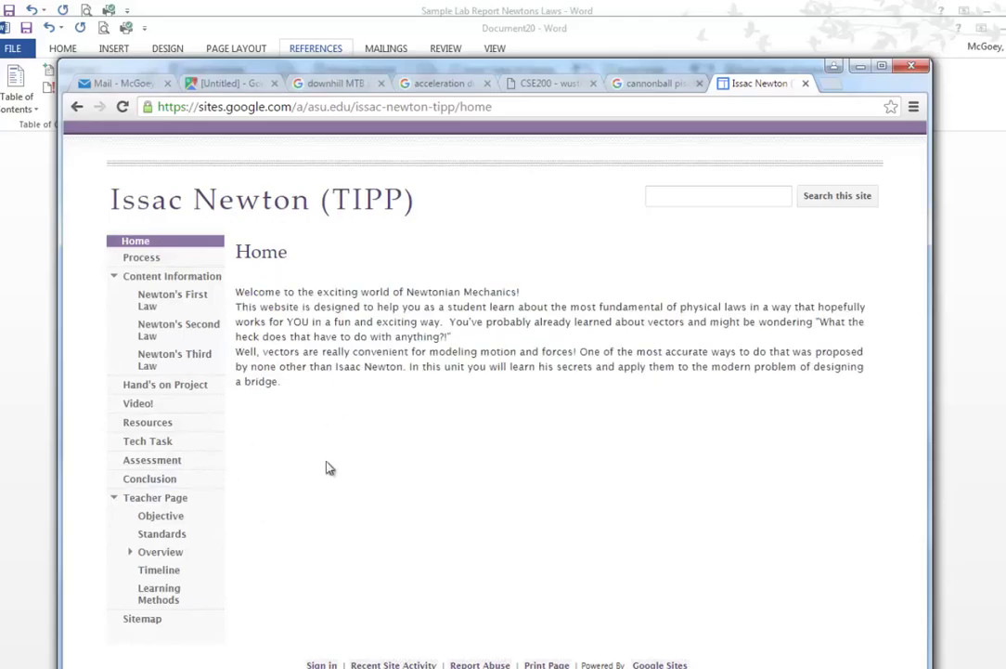
double_click(475, 109)
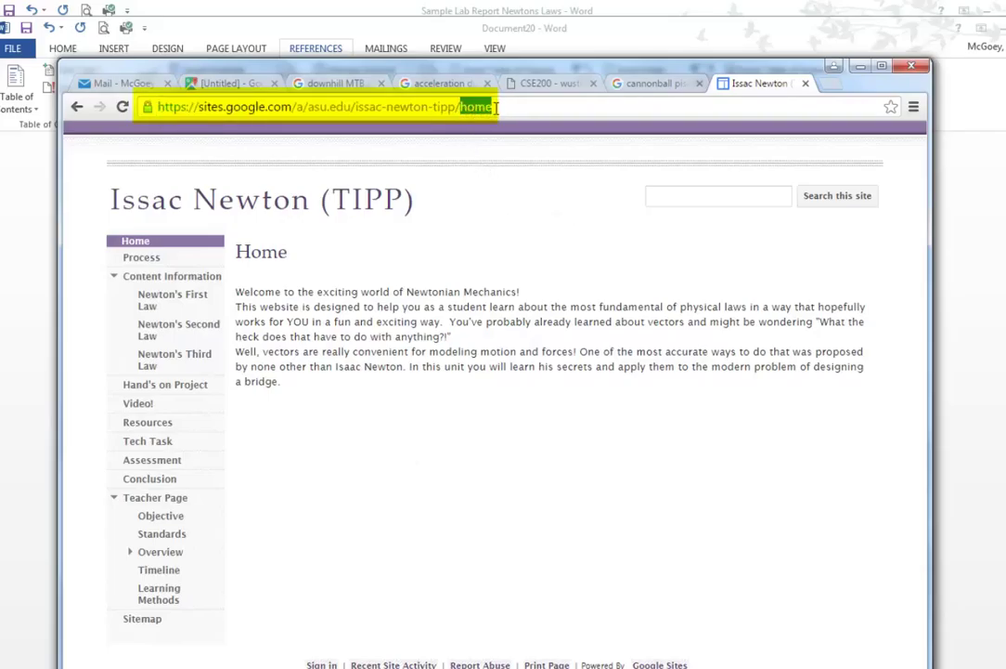
key("BackSpace")
key("Return")
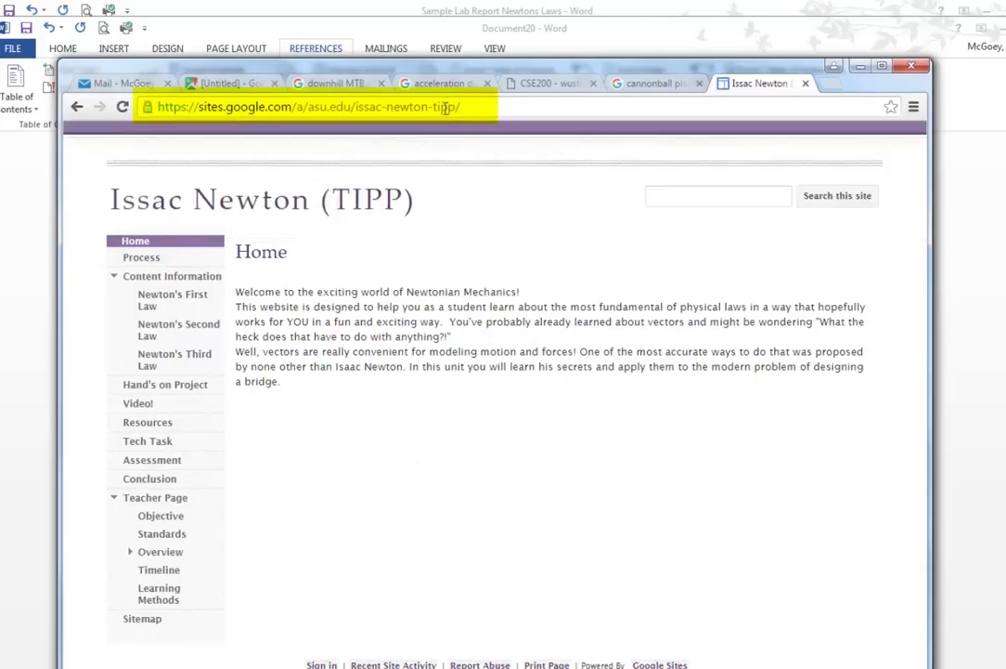
Trim the address down to the asu.edu root, then return to the cannonball pisa image results.
left_click(399, 107)
left_click_drag(308, 107, 499, 105)
left_click(471, 110)
left_click_drag(357, 107, 526, 107)
key("BackSpace")
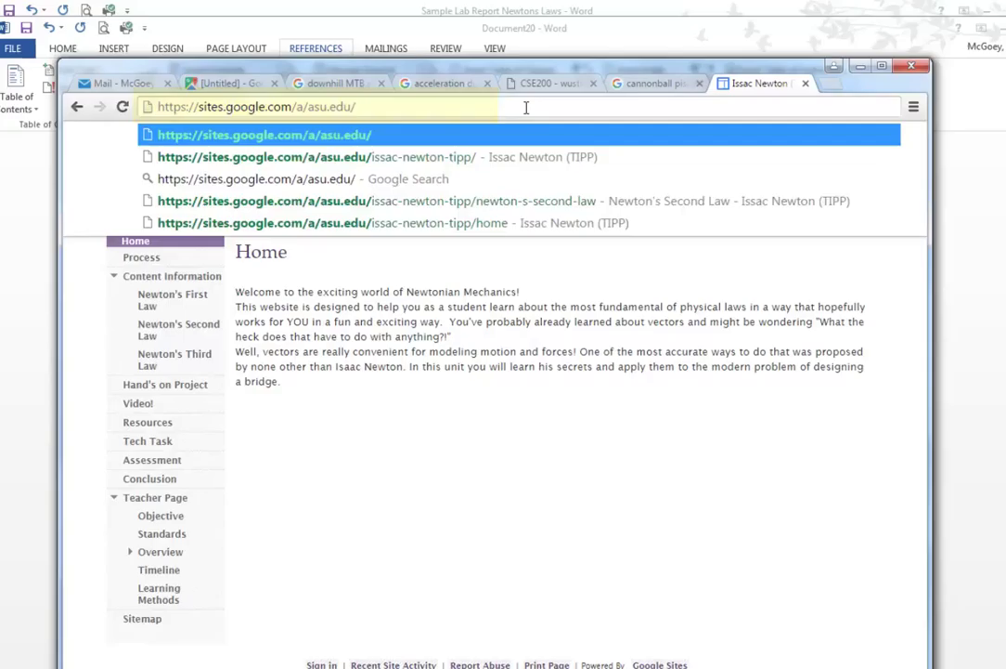
key("Return")
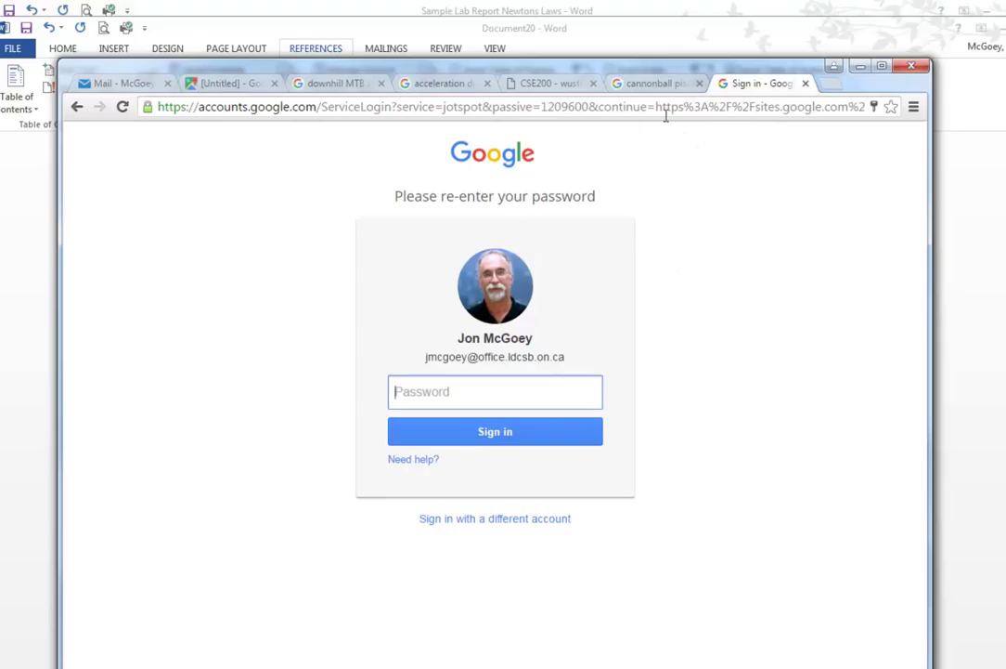
left_click(659, 86)
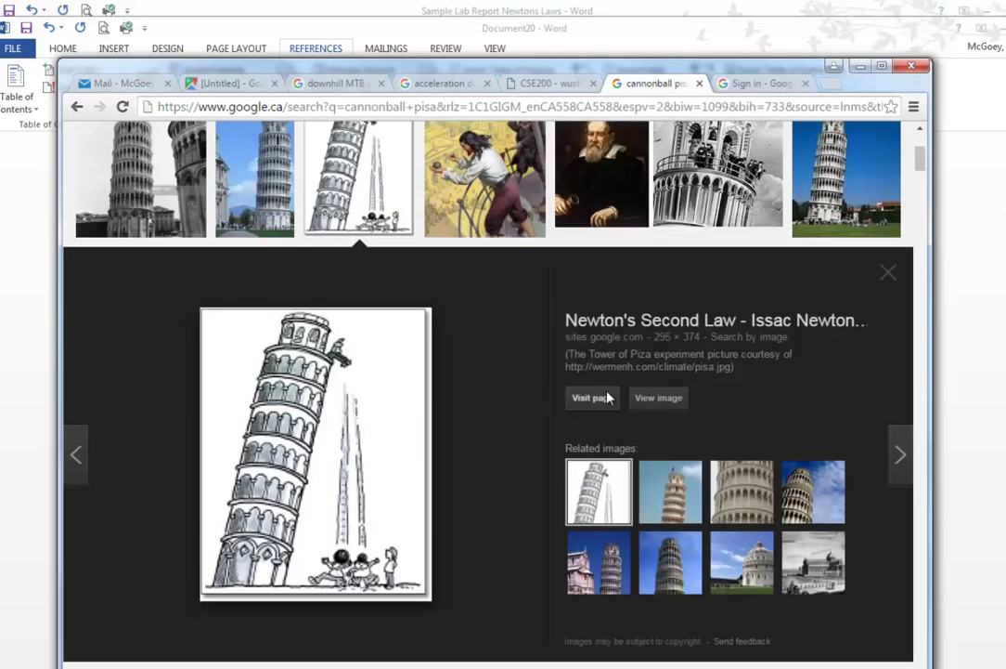
Open the Wolfram Demonstrations Galileo tower page from the image results, check its contributor, and close it.
left_click(886, 271)
scroll(436, 506, "down", 6)
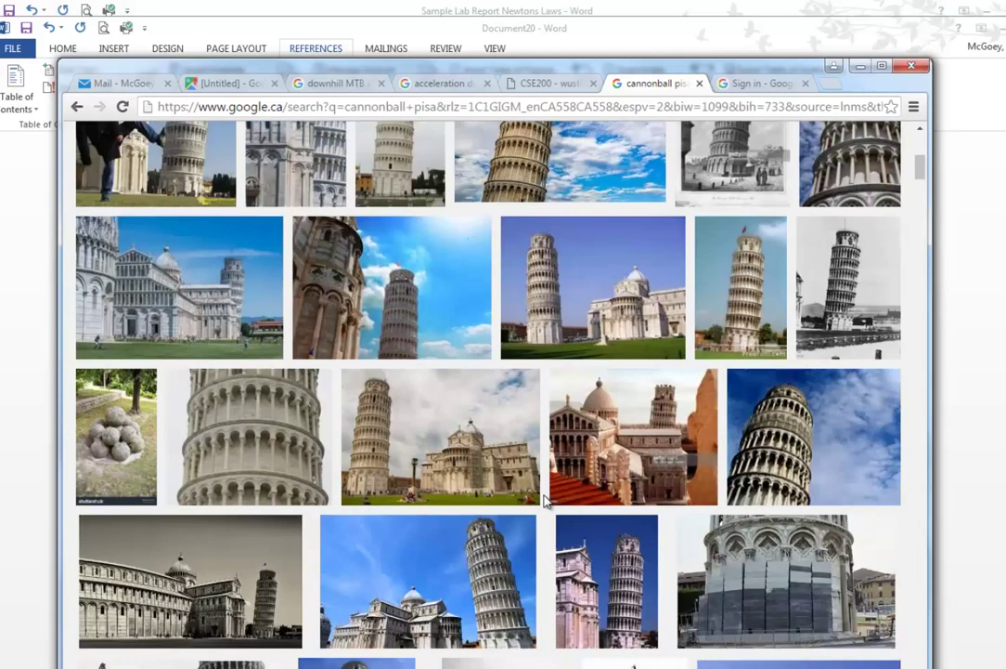
scroll(436, 506, "down", 5)
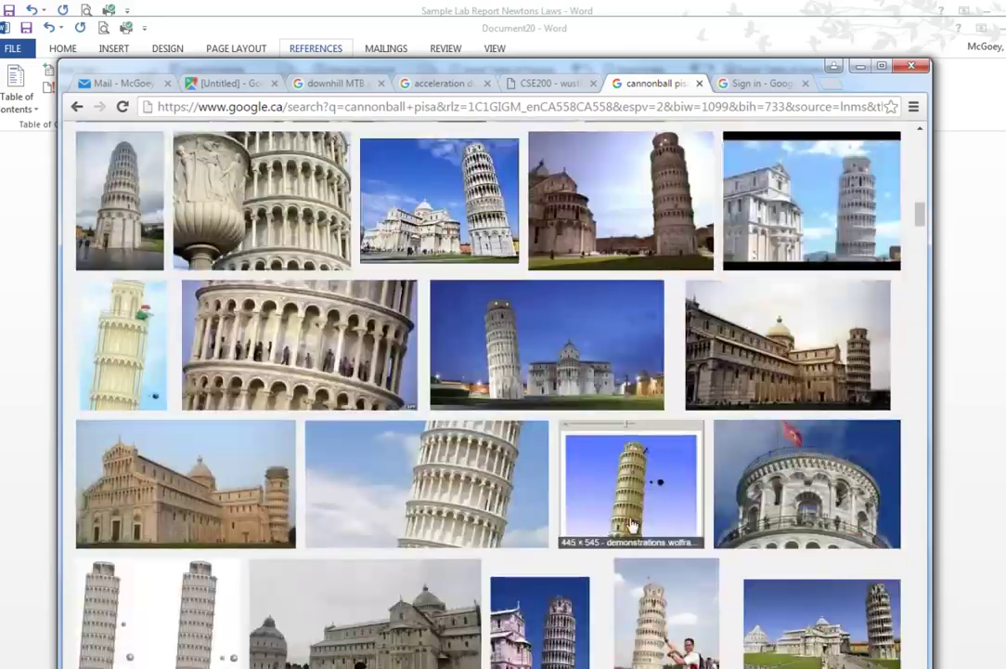
left_click(644, 495)
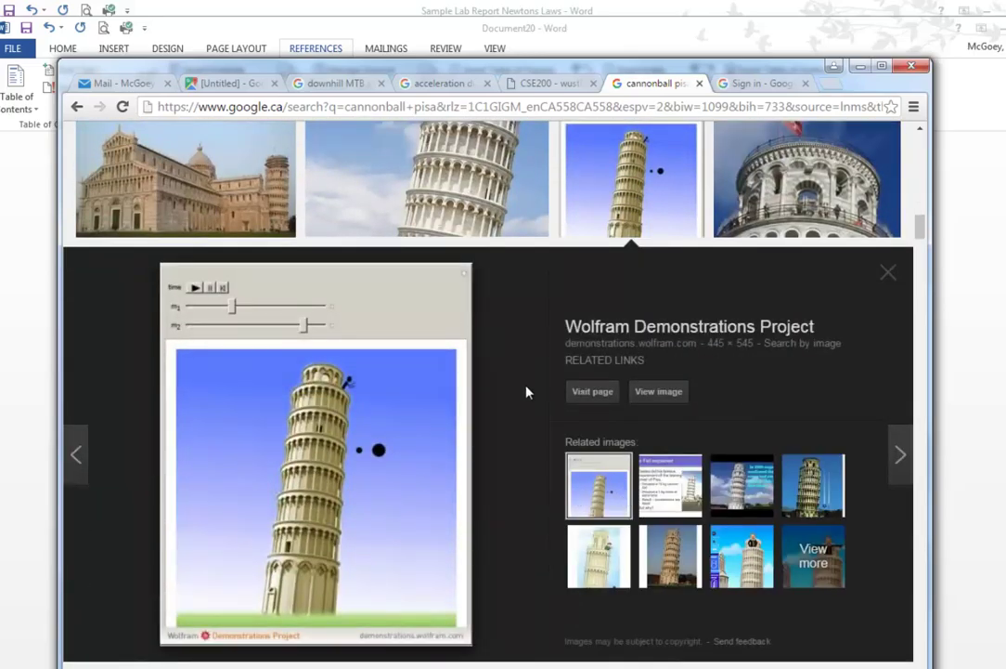
left_click(594, 393)
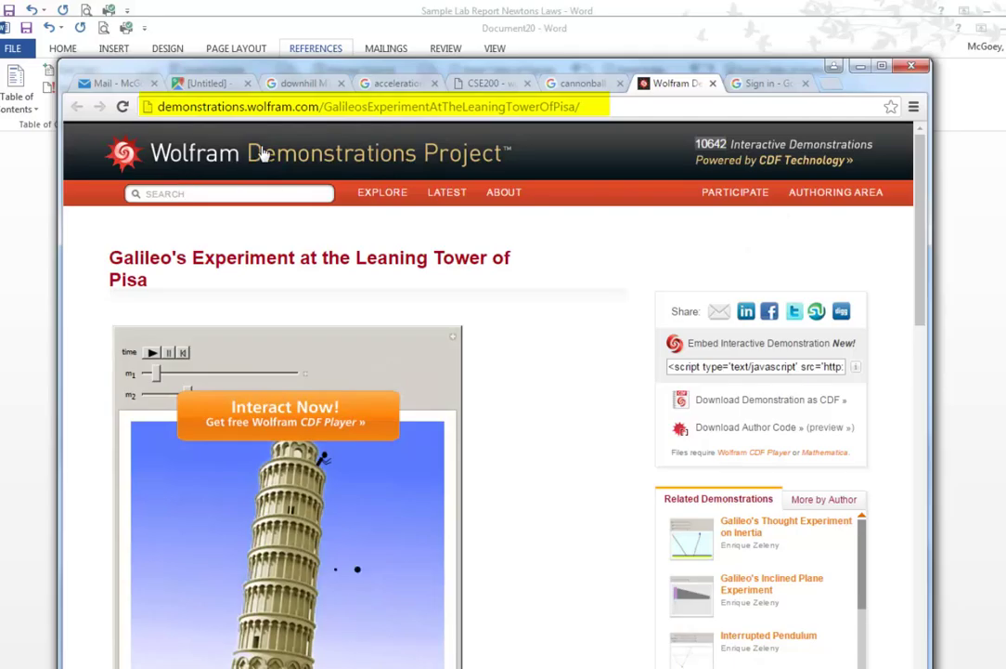
scroll(540, 375, "down", 2)
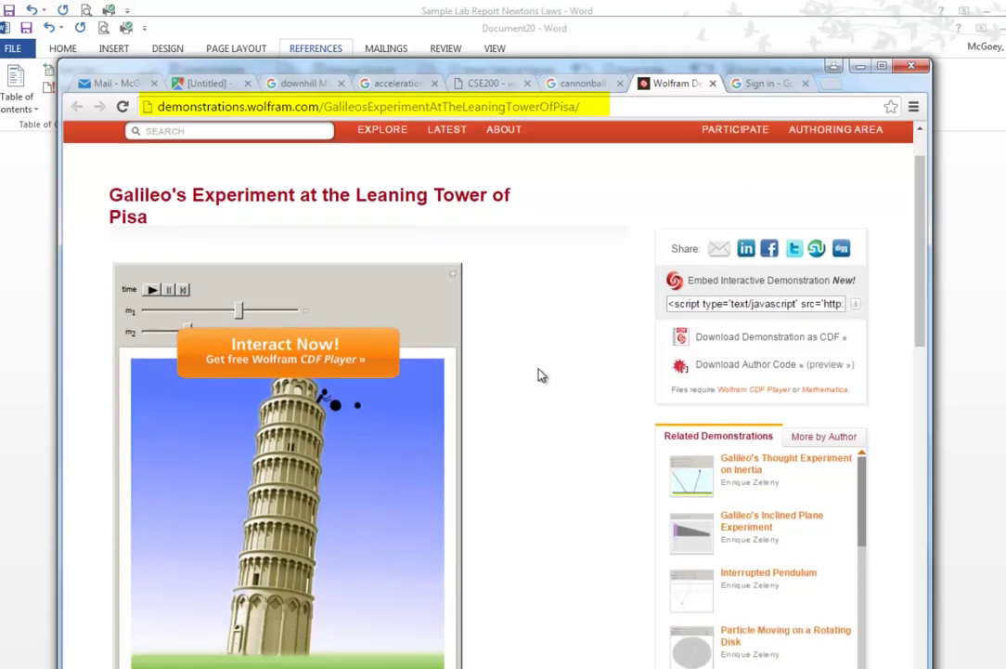
scroll(539, 375, "down", 4)
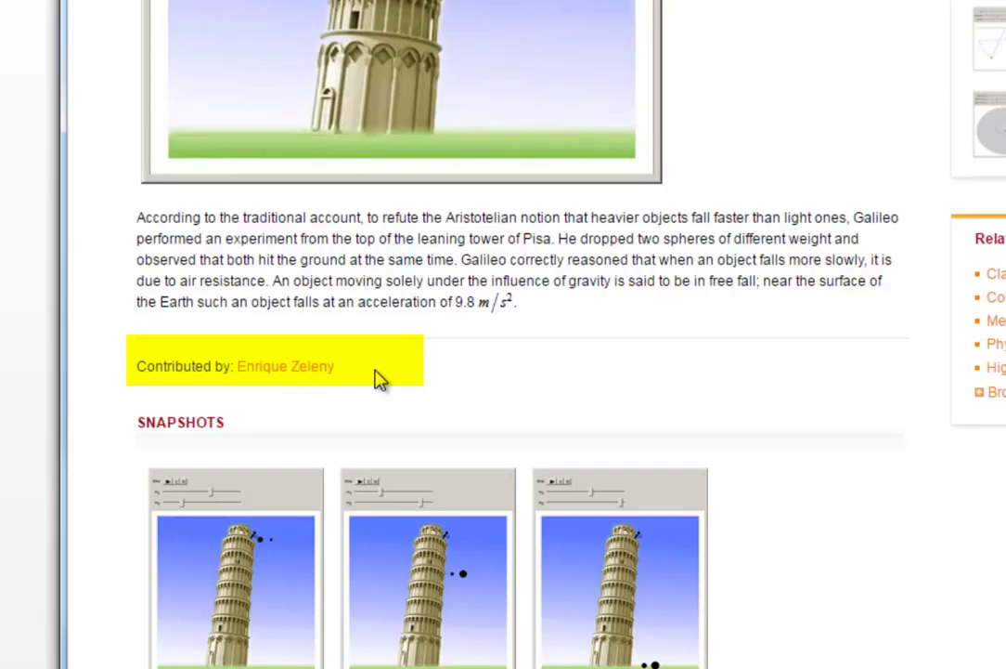
scroll(409, 388, "up", 5)
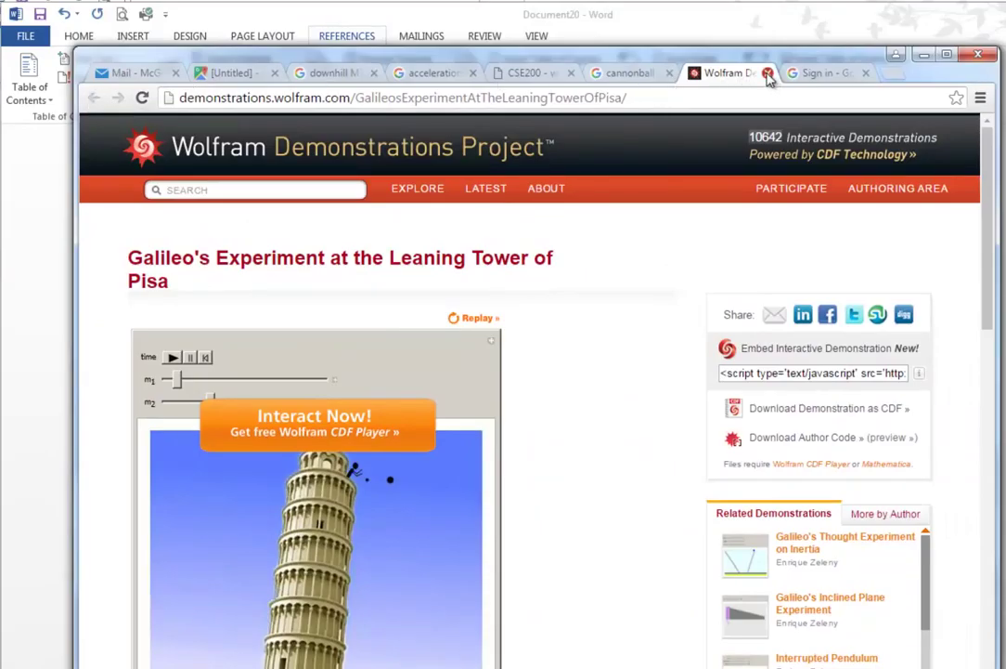
left_click(768, 73)
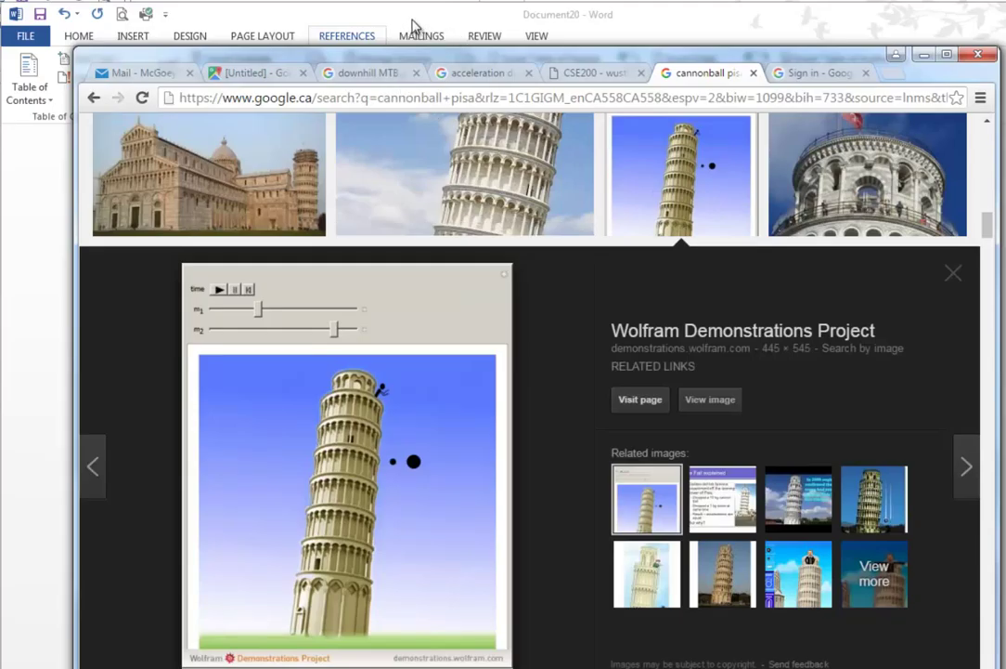
Glance at the CSE200 studio tab, then return to the cannonball pisa image results.
left_click(599, 73)
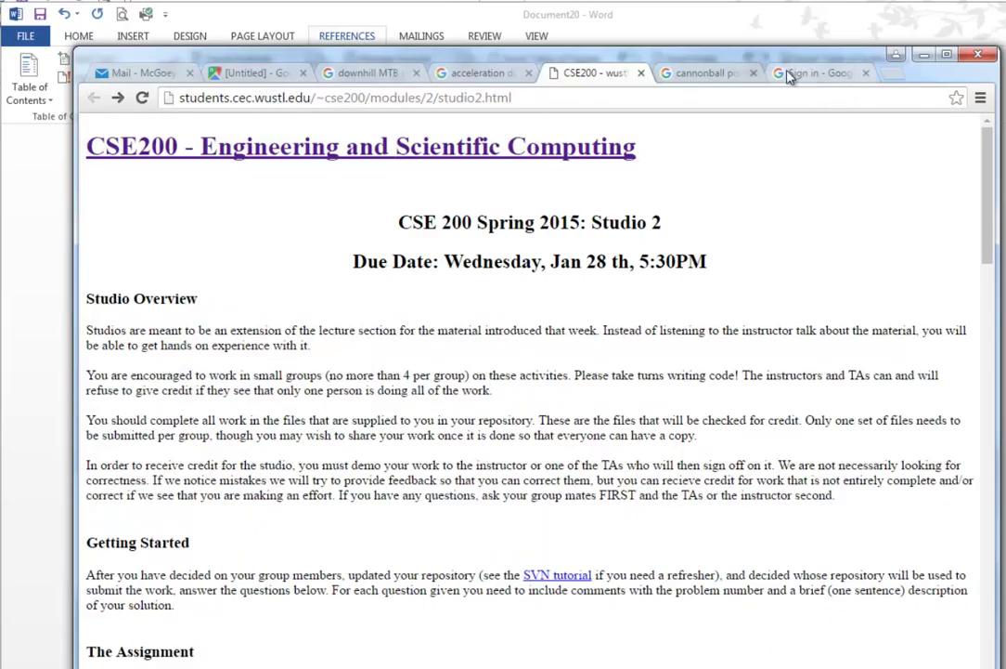
left_click(706, 74)
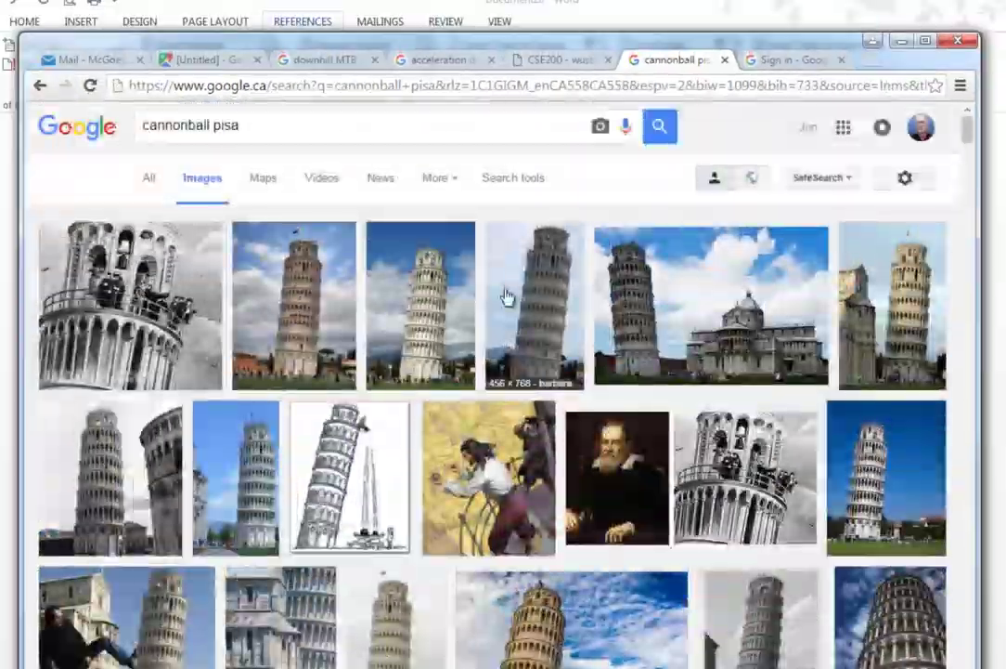
Run an Advanced Image Search for cannonball pisa limited to edu, clearing the stray SITE:EDU phrase.
left_click(380, 125)
type("S")
key("BackSpace")
key("BackSpace")
key("BackSpace")
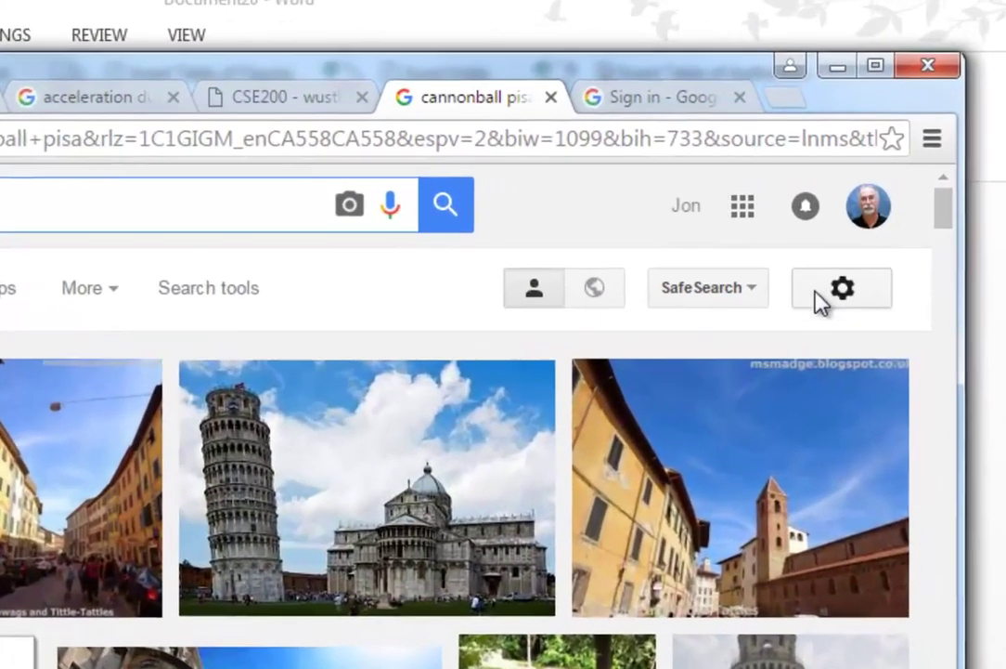
left_click(908, 179)
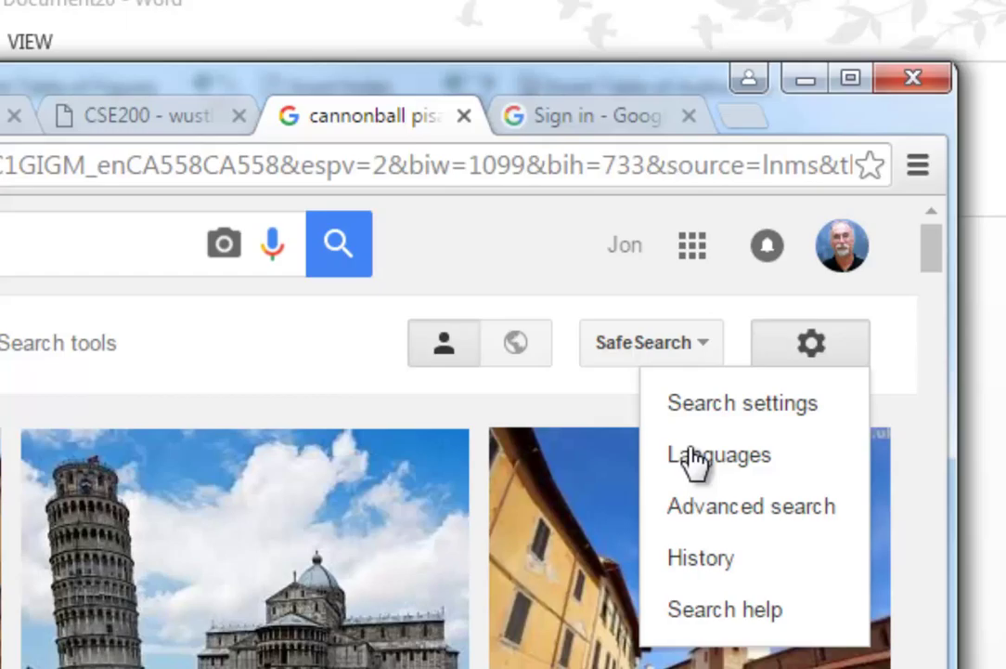
left_click(755, 511)
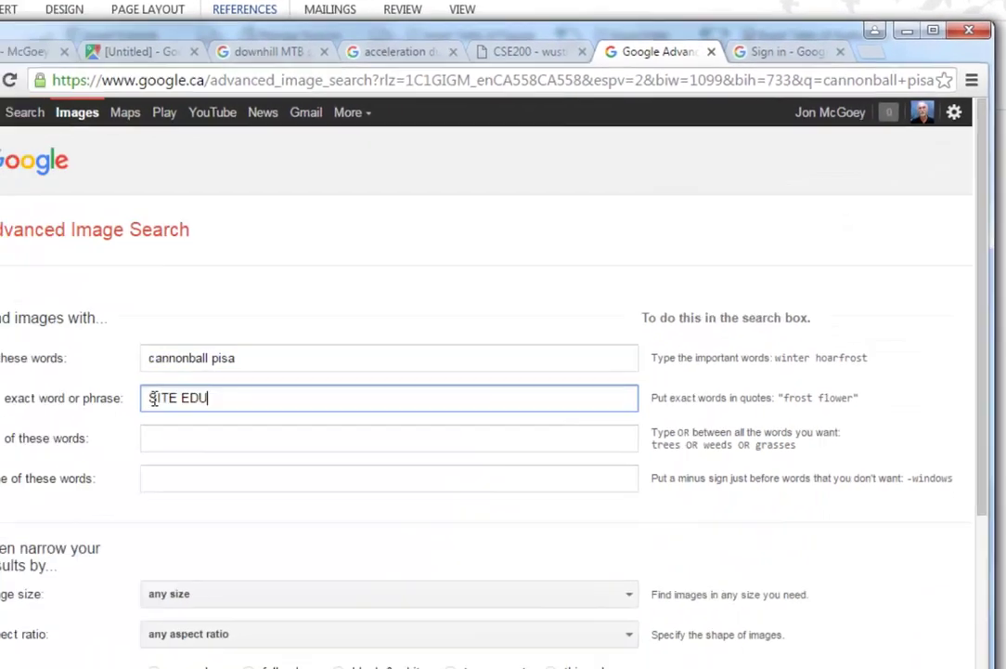
left_click_drag(278, 362, 163, 359)
key("BackSpace")
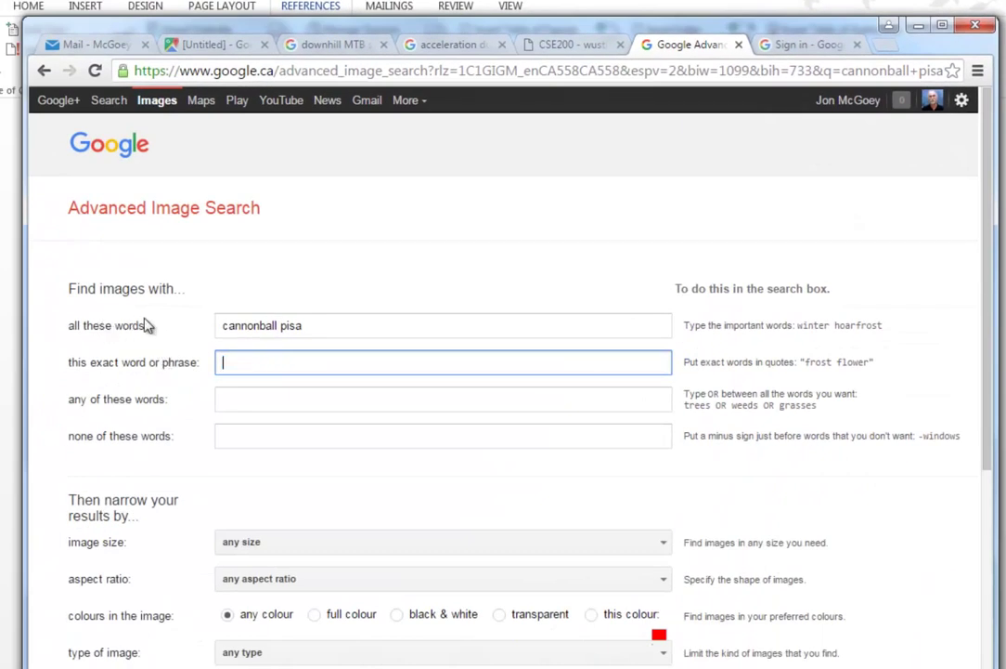
scroll(370, 391, "down", 3)
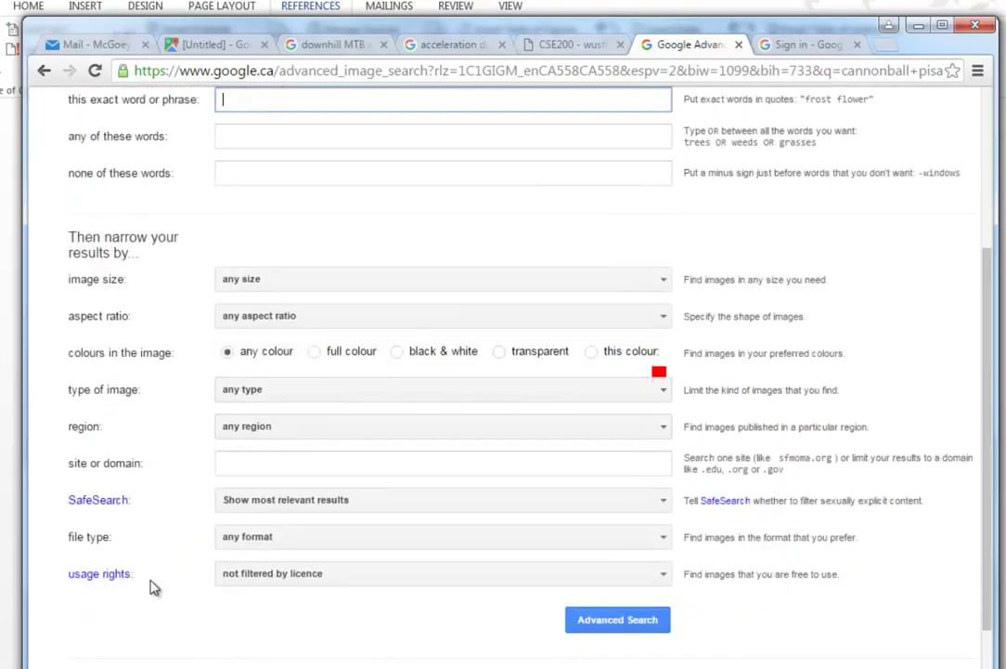
left_click(263, 463)
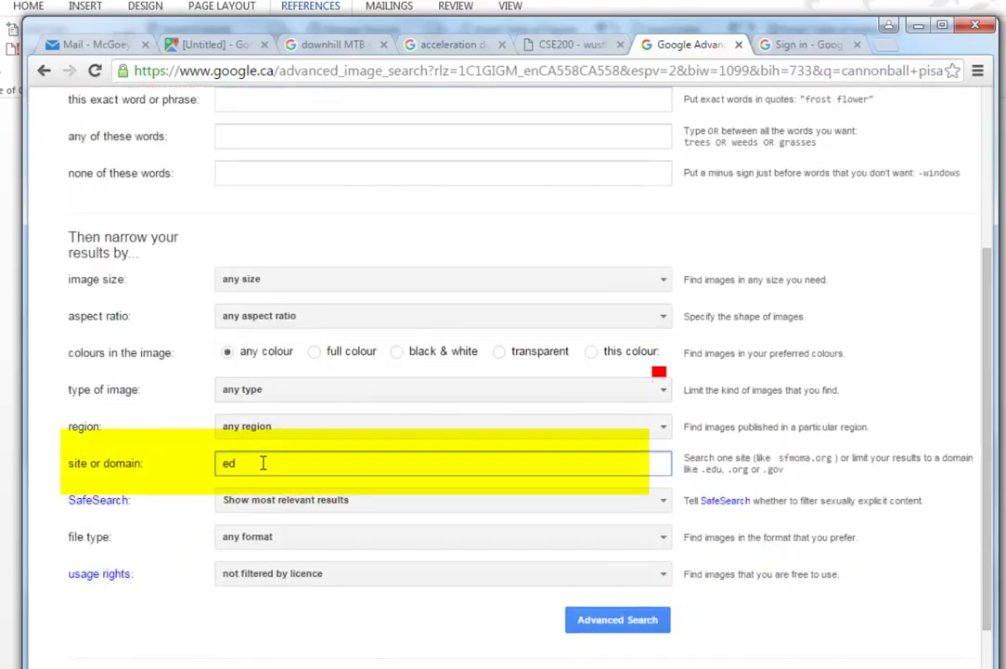
type("edu")
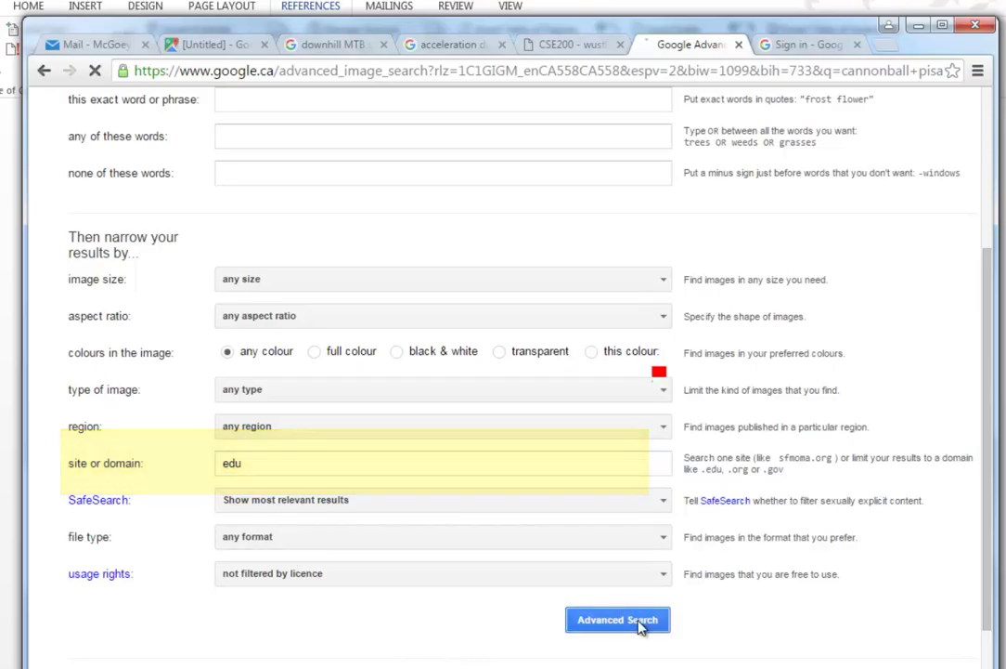
left_click(639, 621)
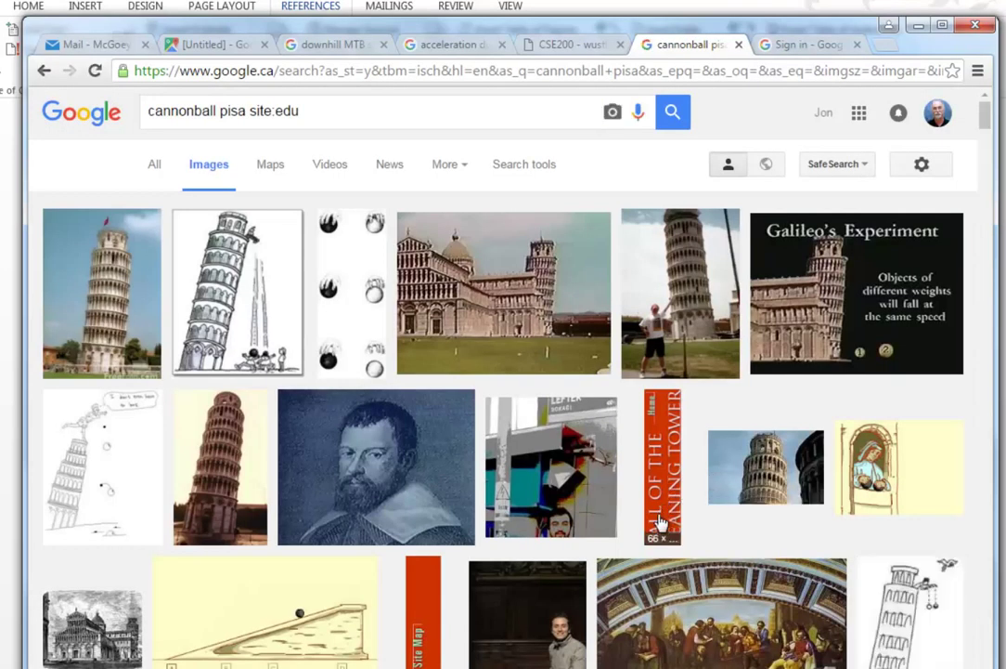
Open the plato.stanford.edu figure6.jpg tower sketch on its own and select figure6.jpg in its address.
left_click(102, 459)
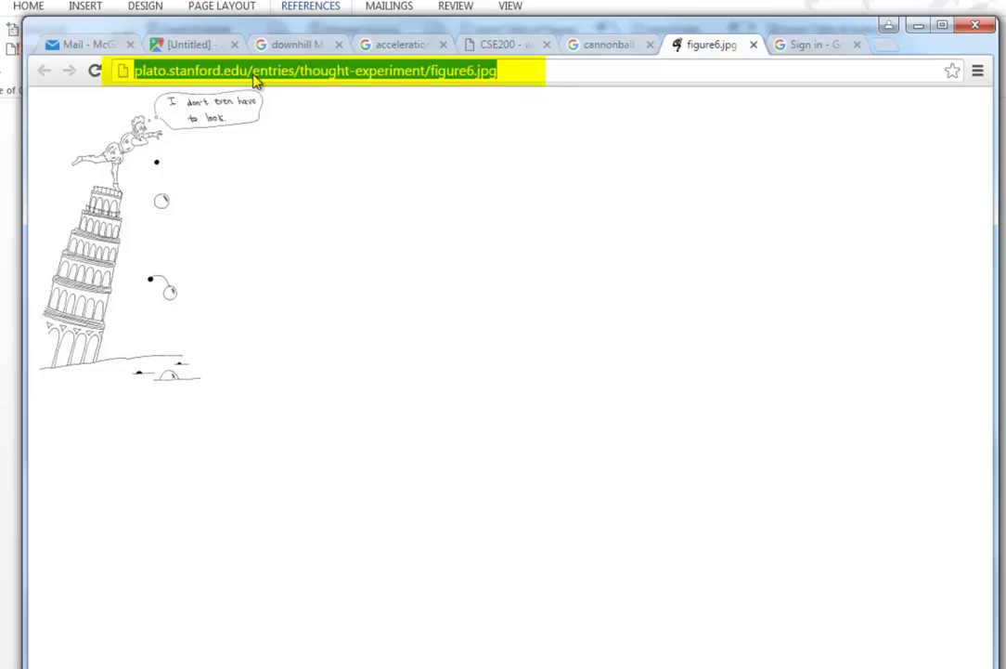
left_click(469, 156)
left_click(327, 72)
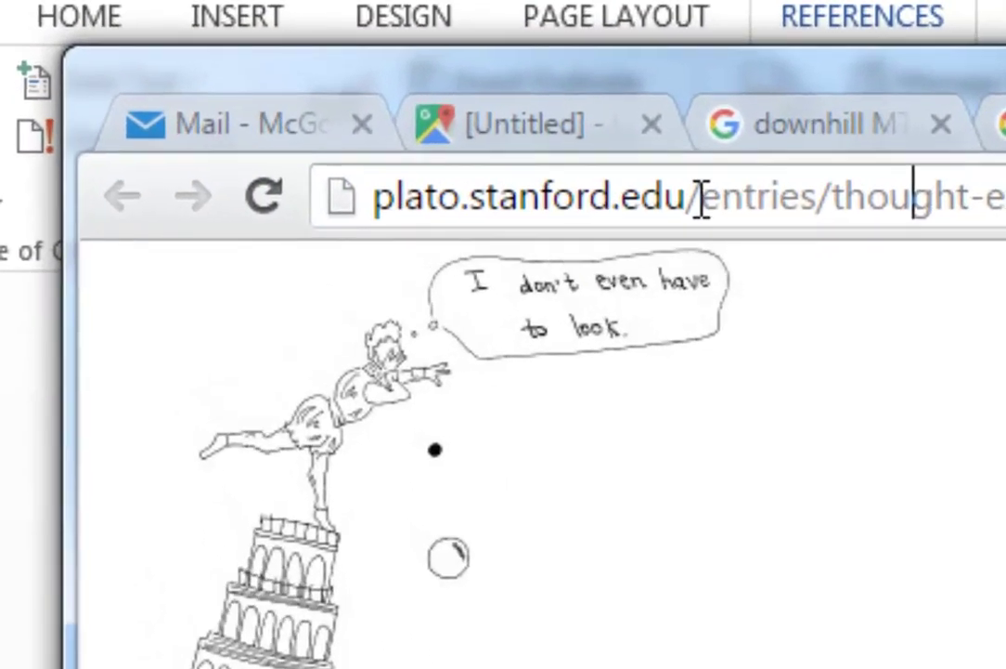
left_click_drag(702, 200, 305, 193)
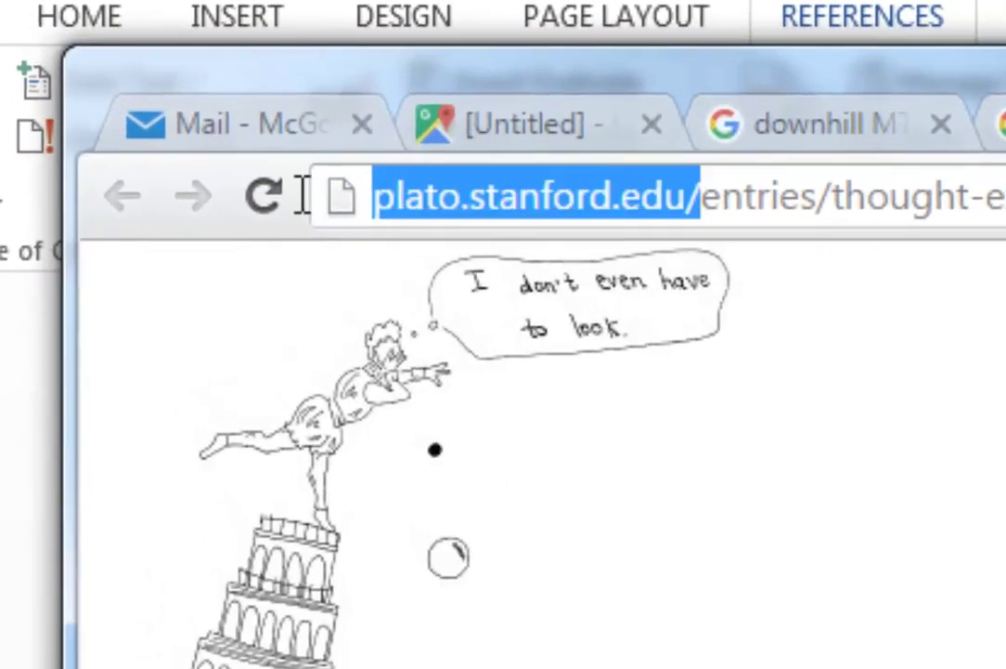
left_click(854, 197)
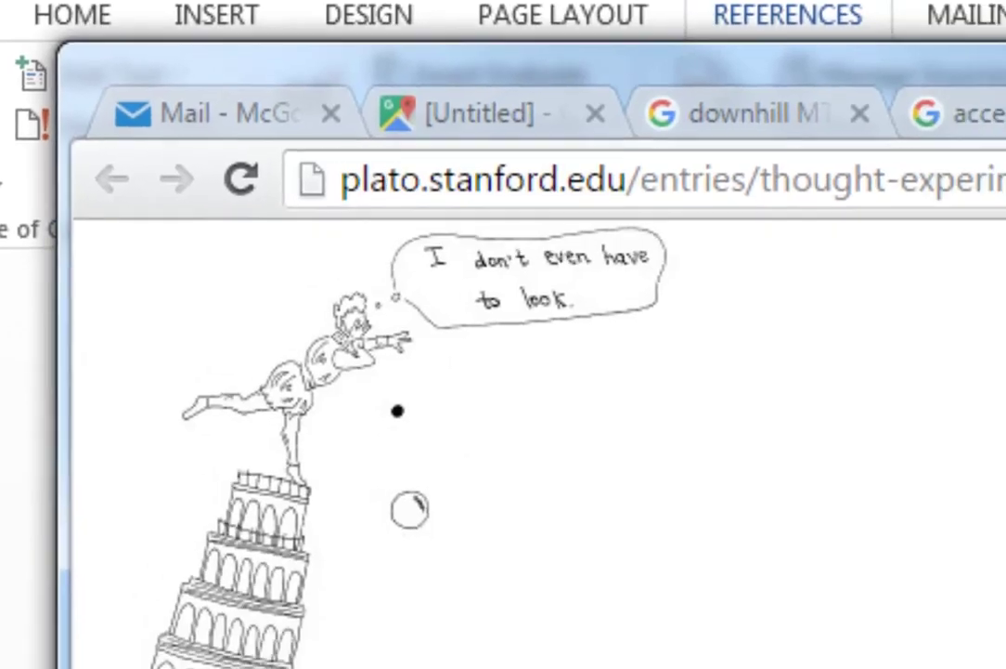
left_click_drag(813, 117, 422, 74)
Load the /entries/thought-experiment/ page and check its copyright line in the footer.
key("BackSpace")
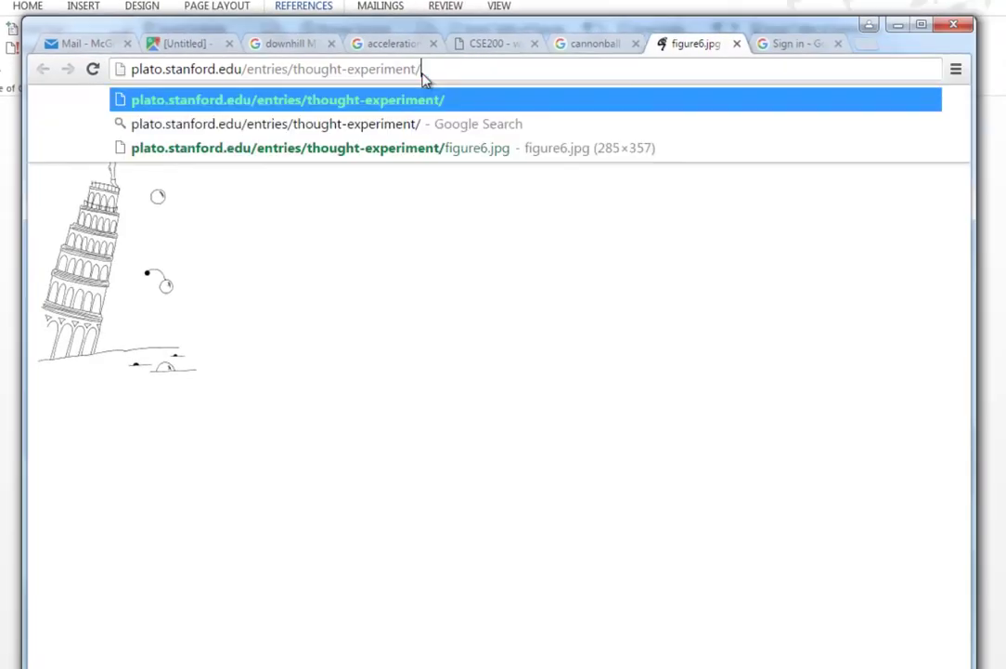
key("Return")
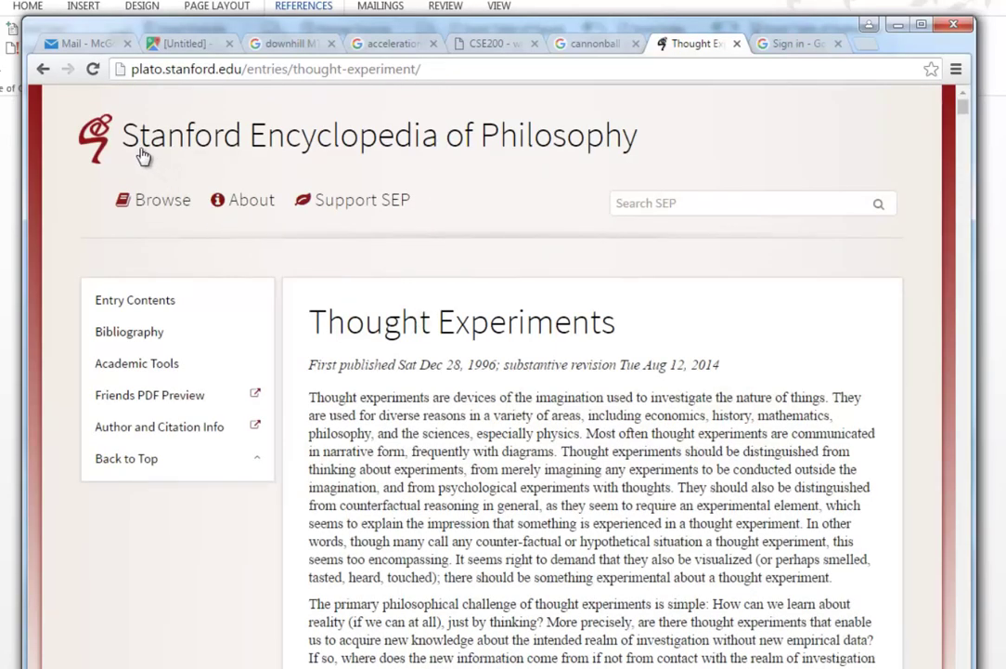
scroll(959, 293, "down", 6)
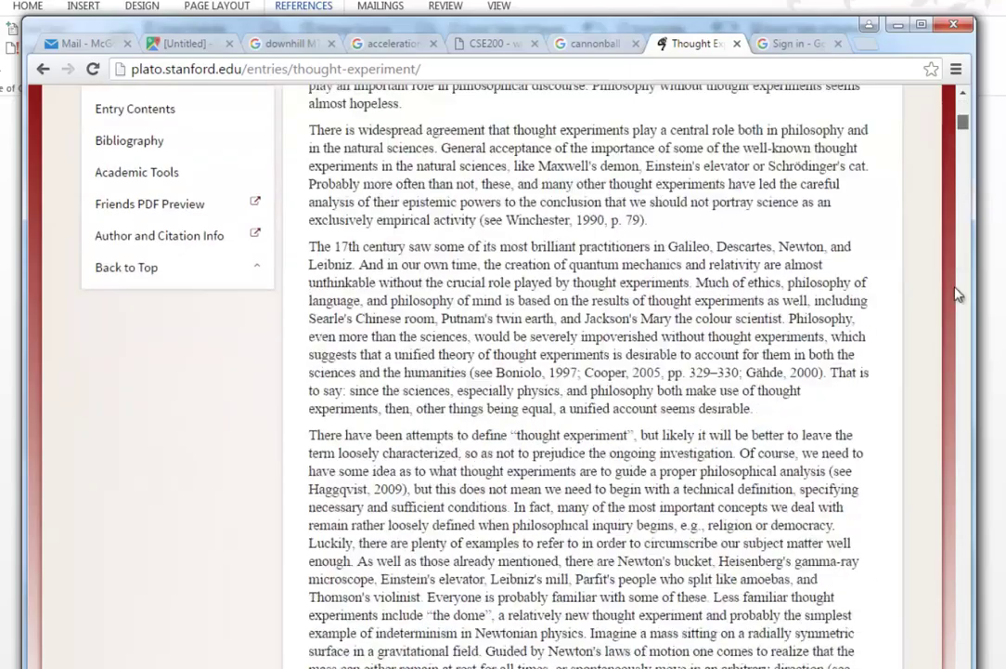
scroll(959, 293, "down", 20)
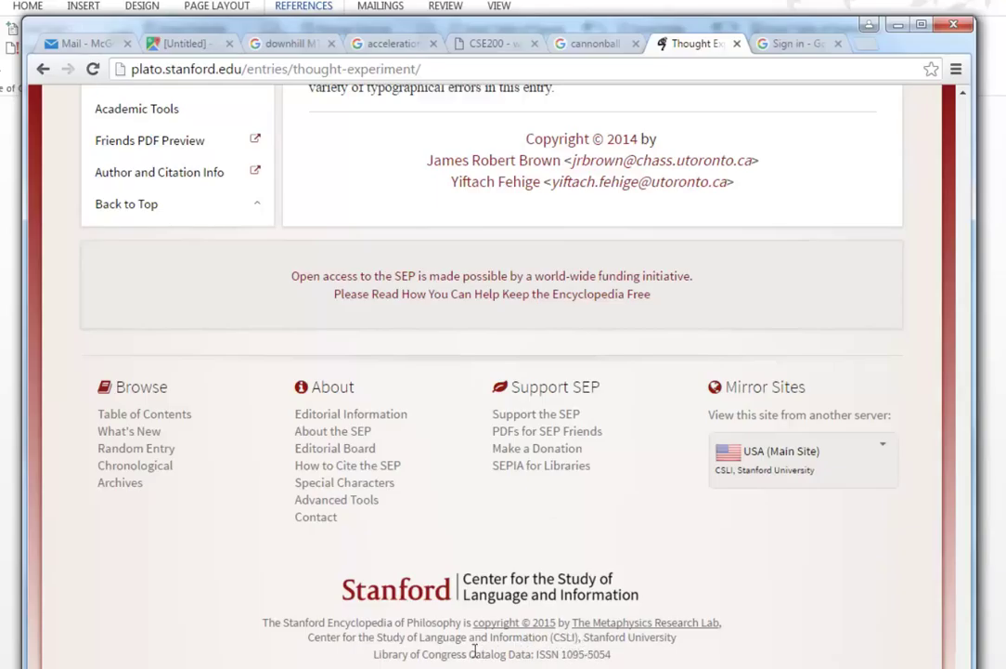
left_click_drag(267, 624, 756, 618)
left_click(783, 613)
Open the entry's Author and Citation Information in a new tab, then return to Word.
left_click(43, 68)
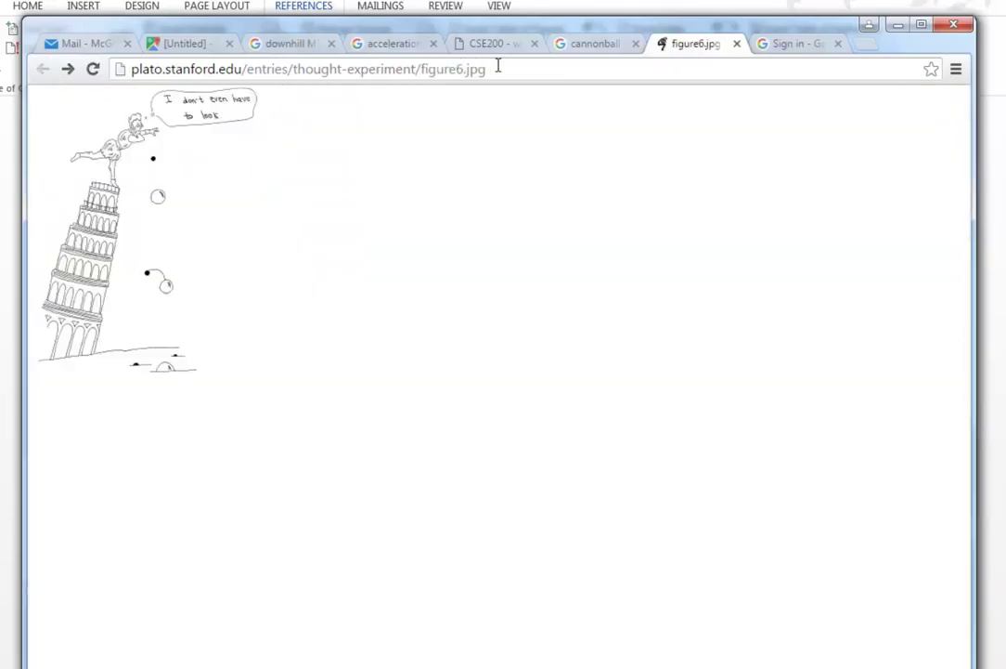
left_click(371, 69)
left_click(361, 69)
key("ctrl+shift+t")
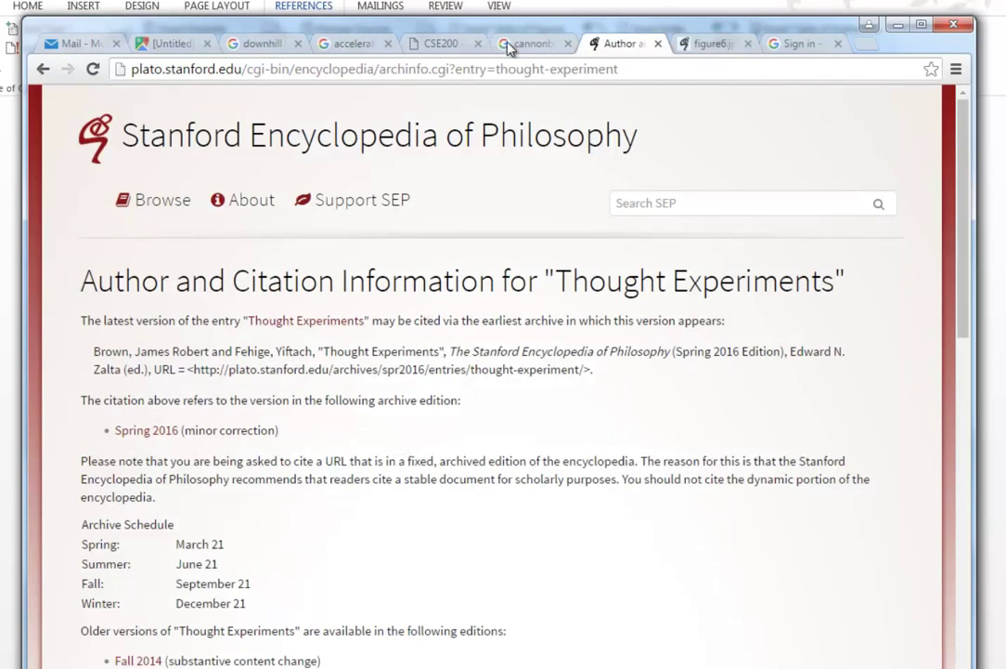
left_click(636, 6)
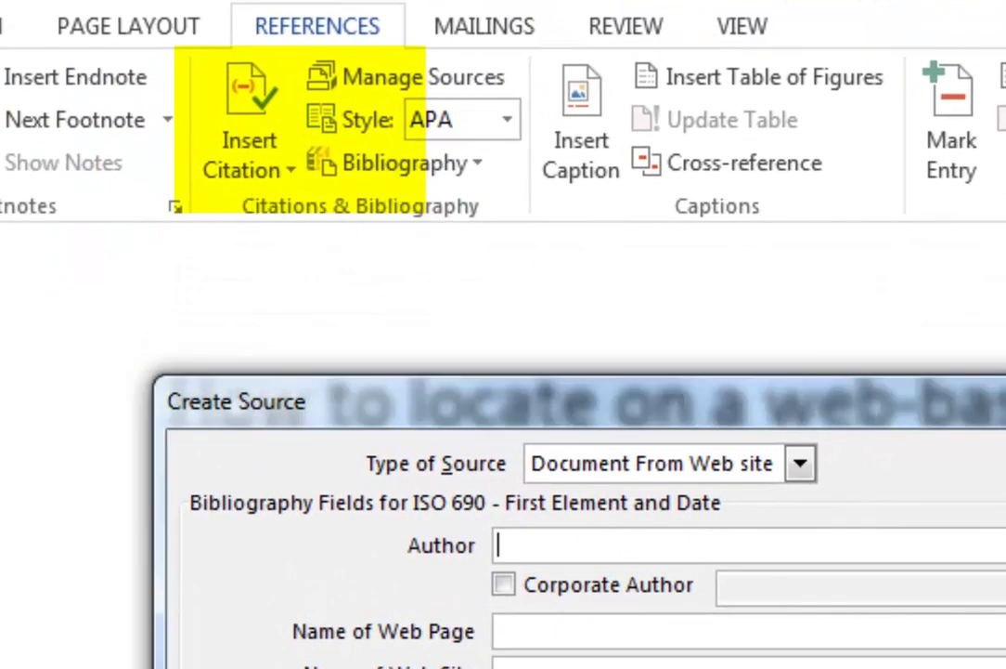
Cancel Word's new web source without adding it and bring up Chrome's CSE200 Studio 2 page.
key("Escape")
left_click(237, 175)
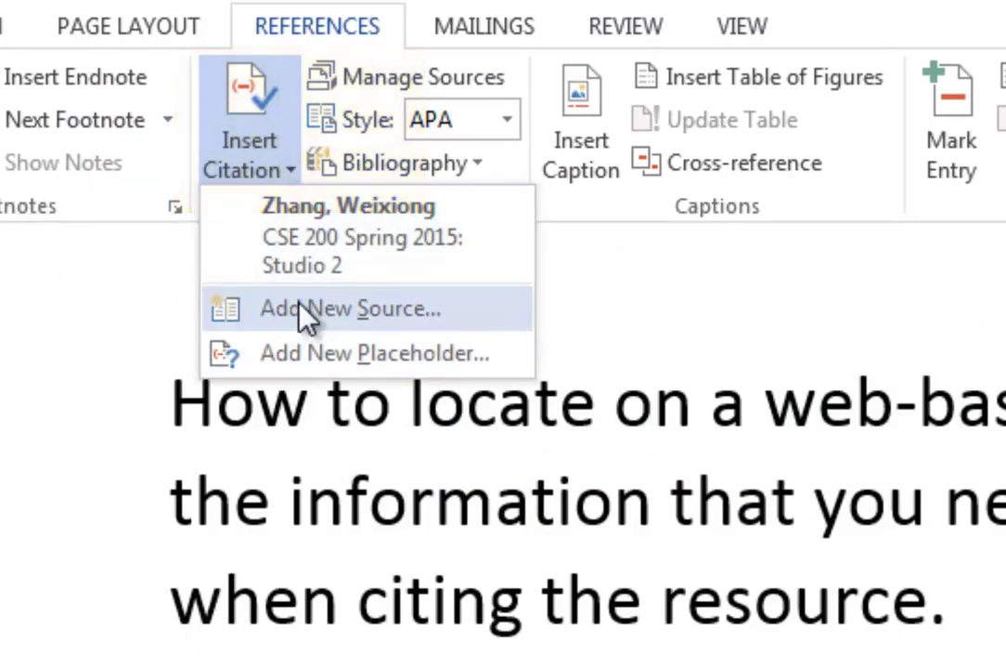
left_click(299, 307)
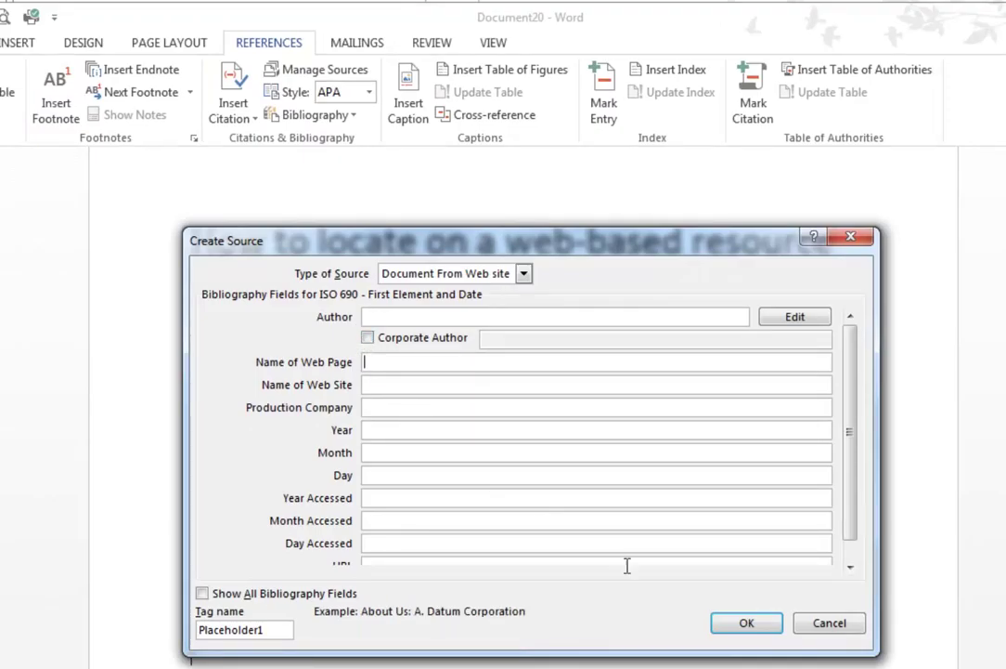
left_click(829, 623)
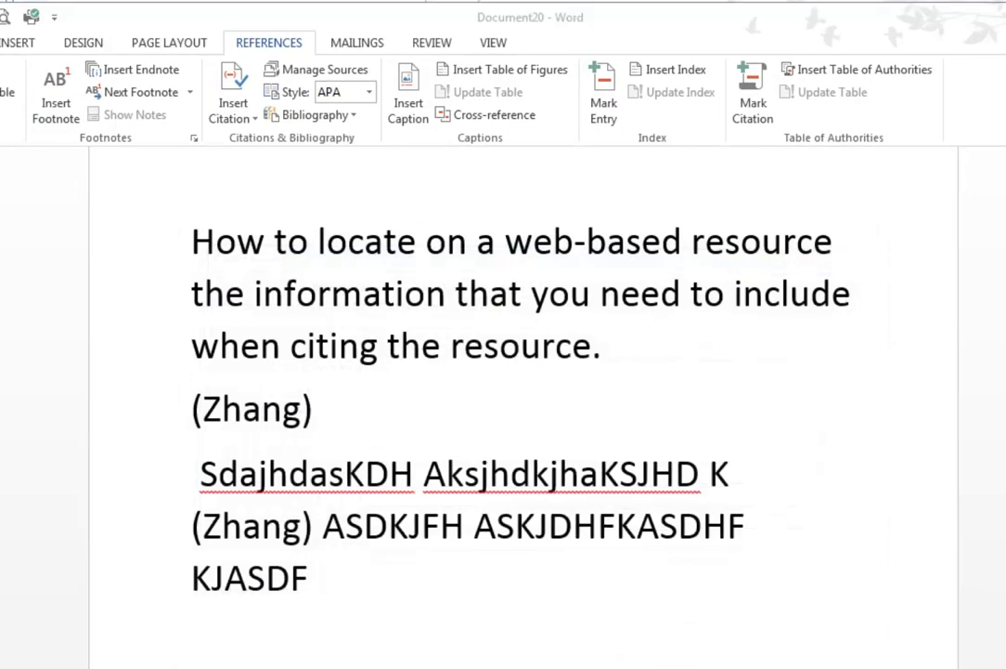
key("alt+Tab")
left_click(445, 85)
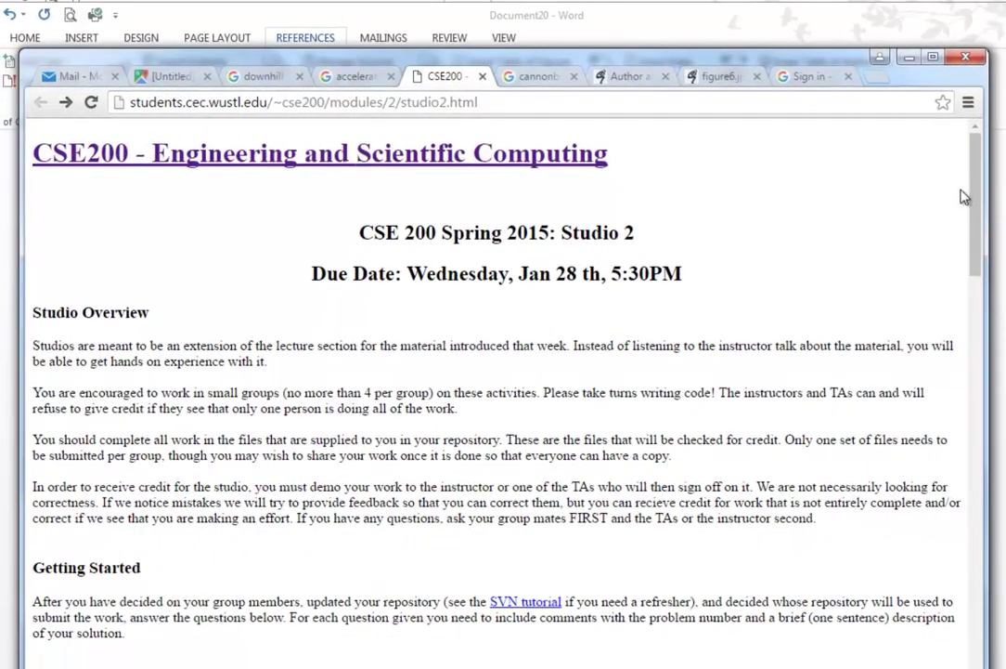
Trim the address to students.cec.wustl.edu/~cse200/ and load the course home page to find its instructor.
scroll(986, 325, "down", 3)
scroll(986, 325, "down", 20)
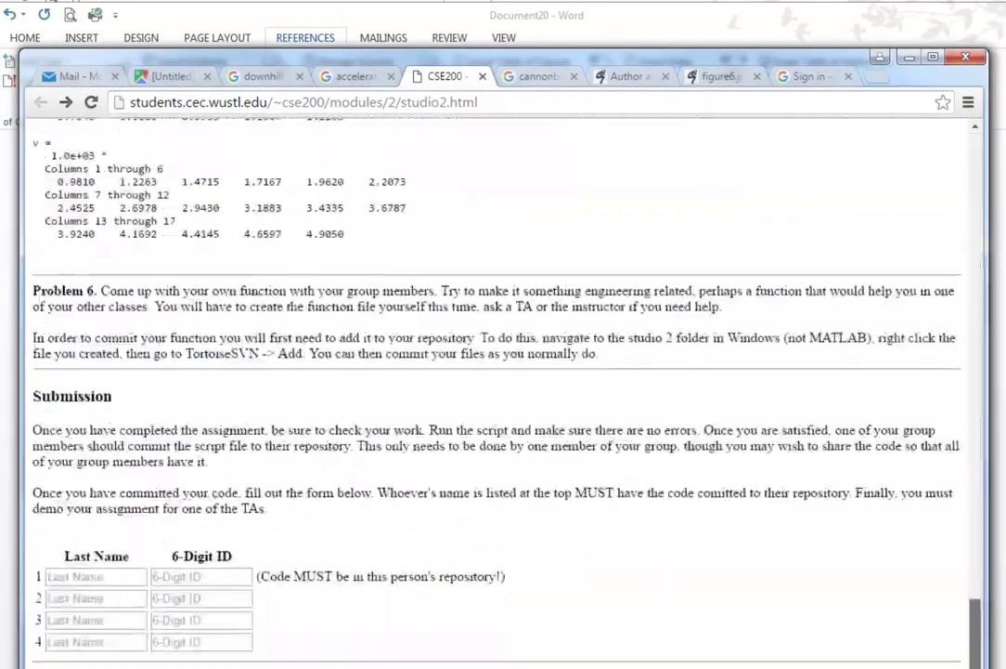
scroll(986, 325, "up", 20)
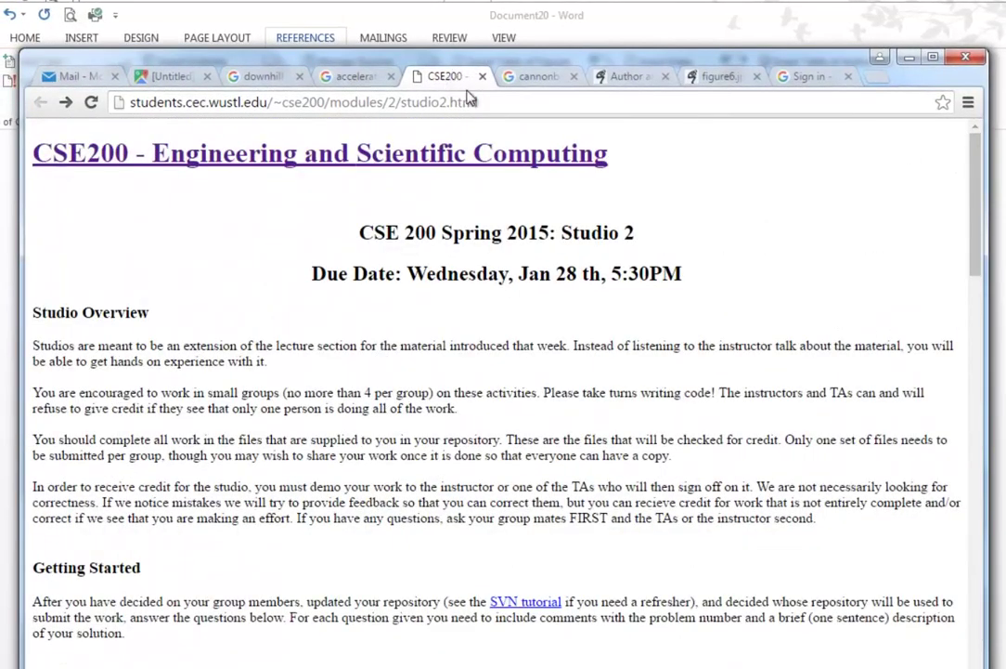
left_click(520, 99)
double_click(517, 100)
left_click(512, 102)
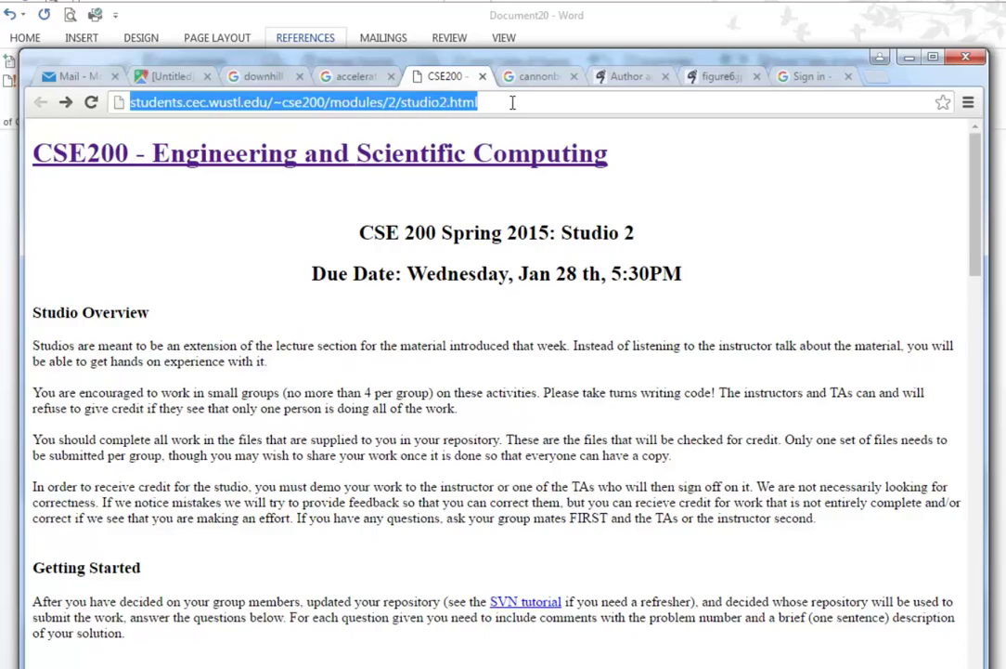
left_click(513, 102)
left_click_drag(500, 103, 330, 103)
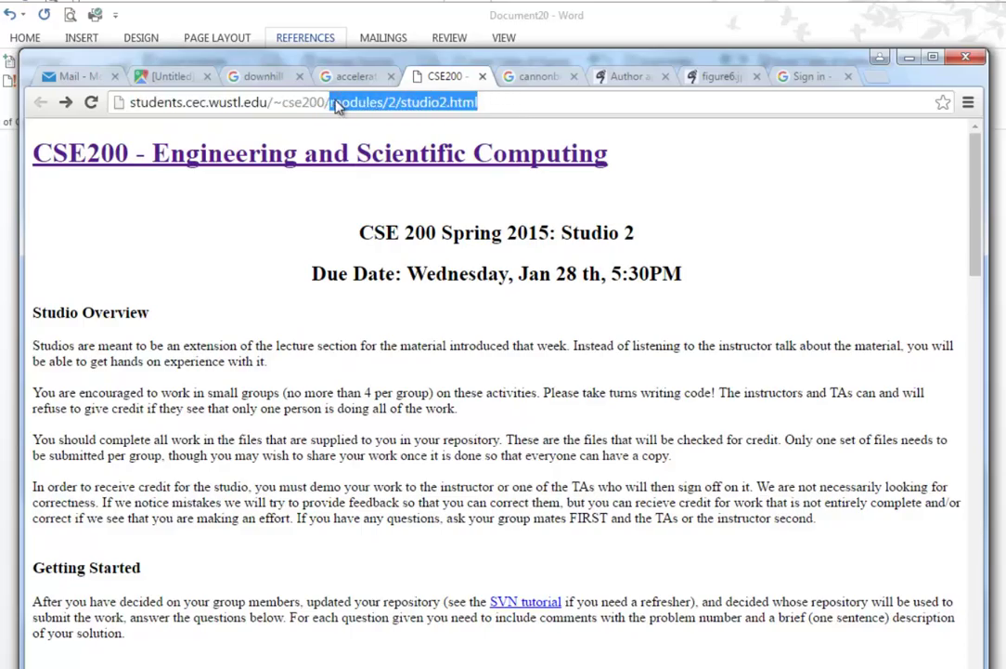
key("BackSpace")
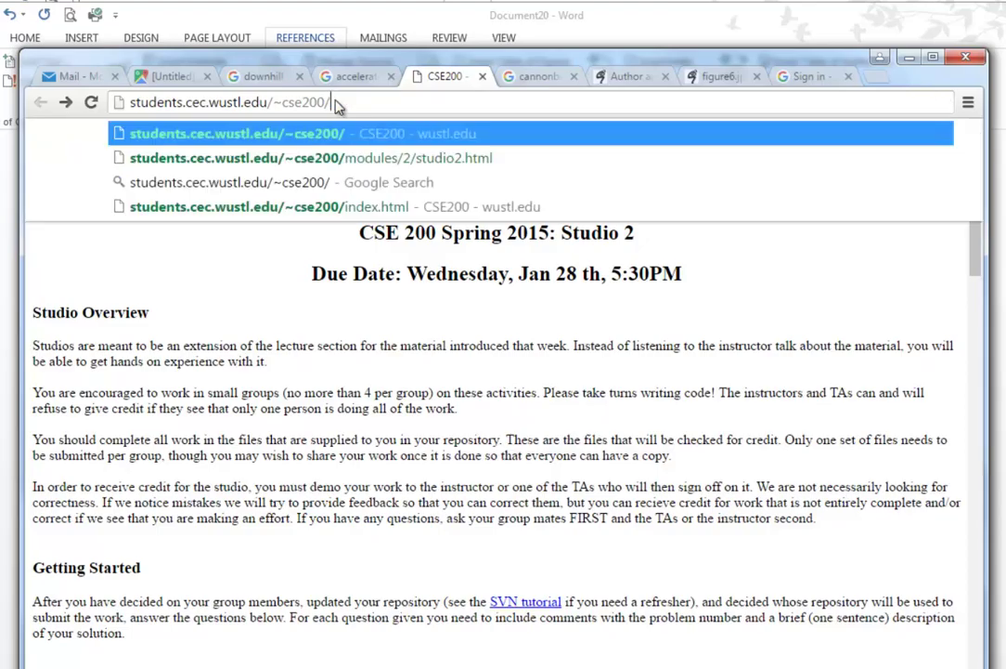
key("Return")
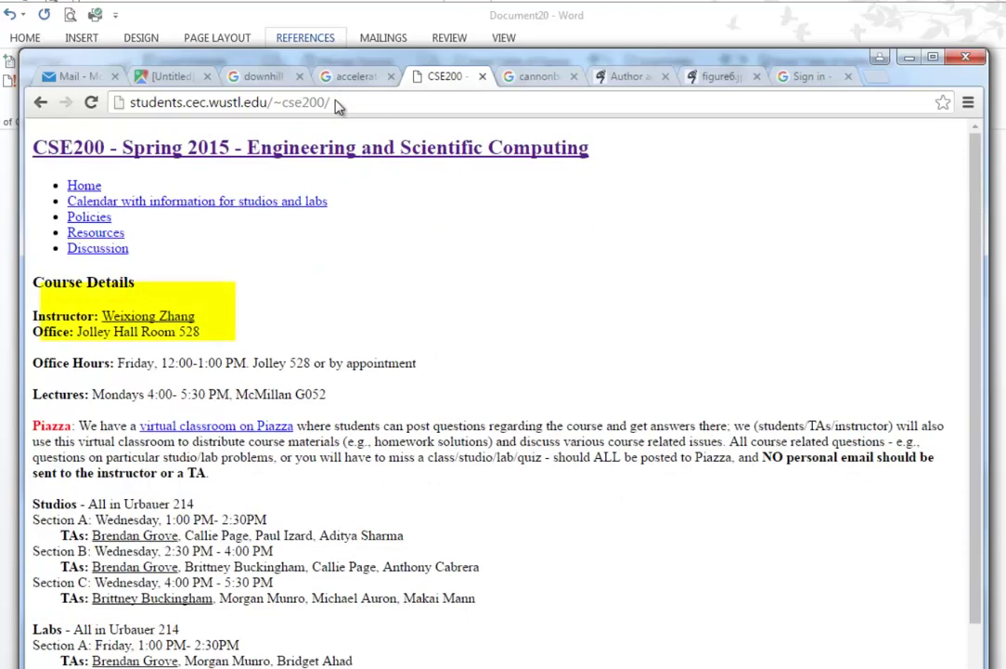
Return to the Studio 2 page, then go to the cannonball pisa site:edu image results.
left_click(41, 103)
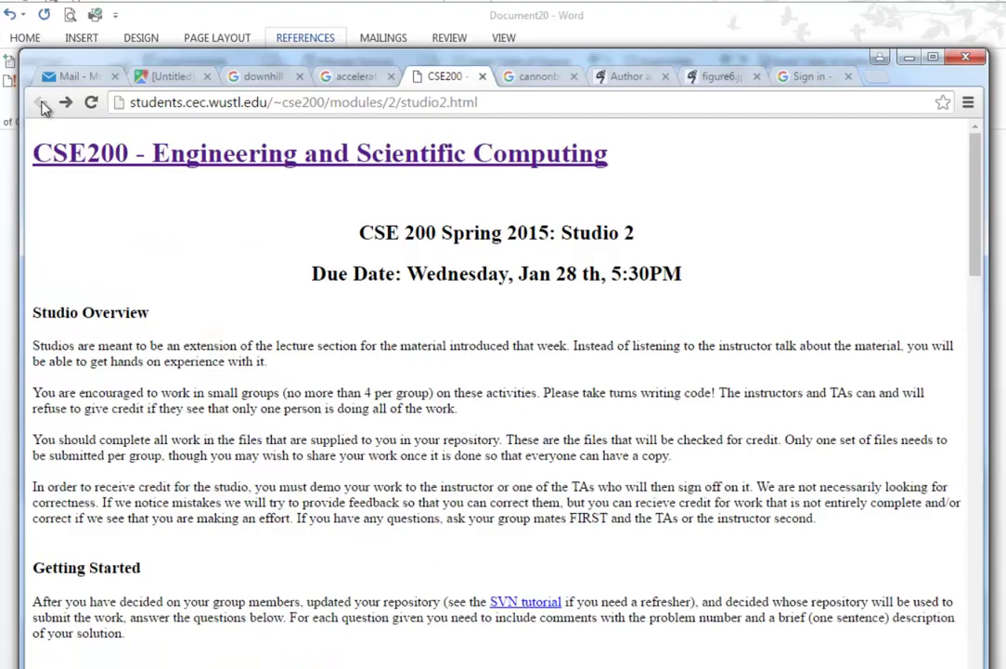
scroll(345, 355, "down", 5)
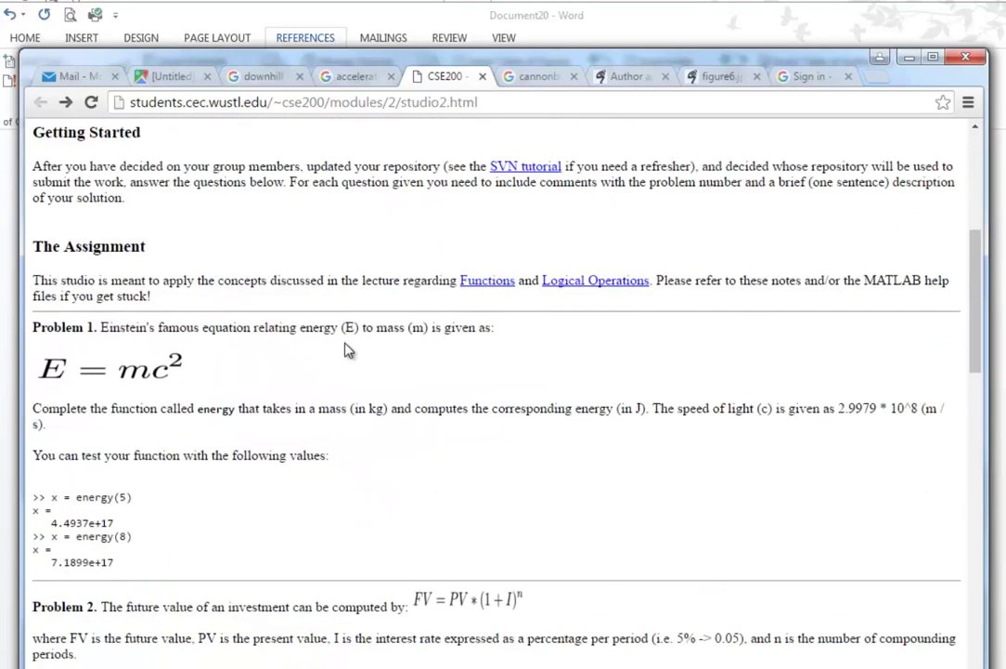
scroll(348, 348, "up", 5)
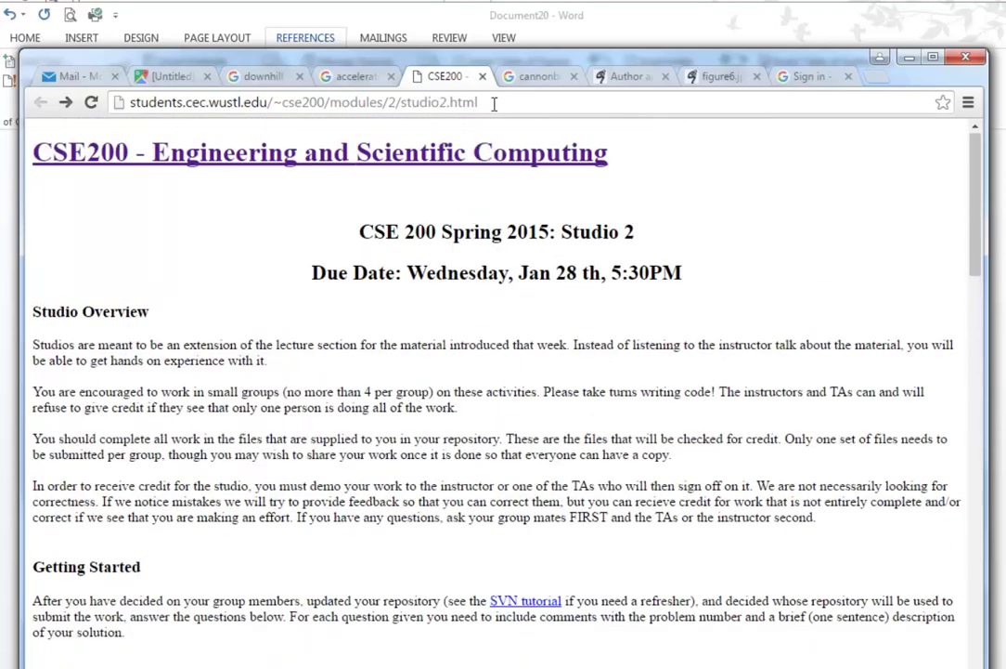
left_click_drag(494, 103, 112, 102)
left_click(316, 286)
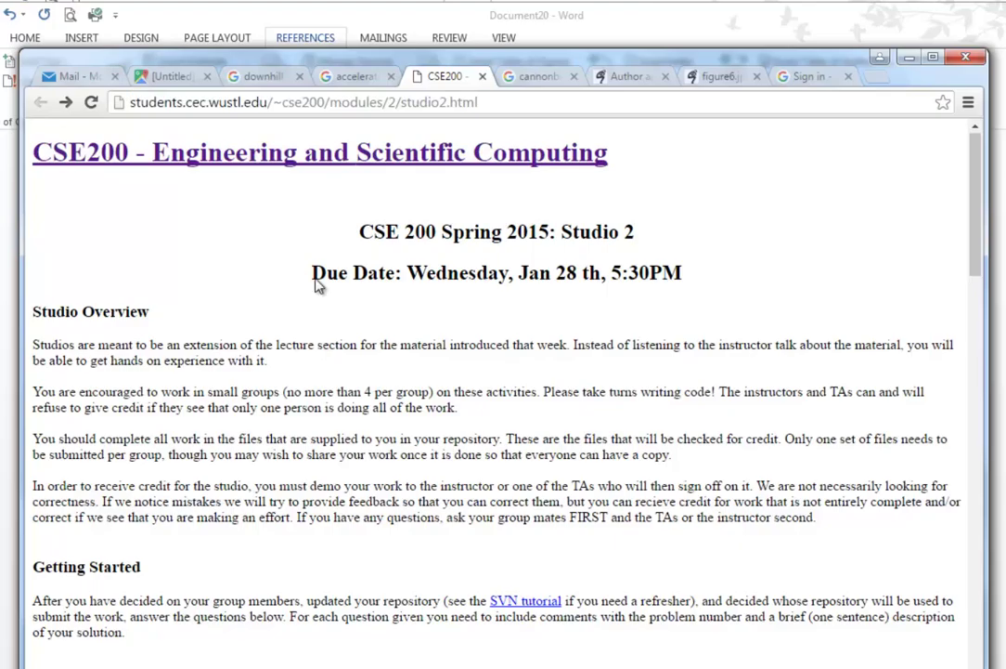
left_click(535, 78)
Open the Stanford Thought Experiments page hosting the image in its own tab.
scroll(459, 297, "up", 4)
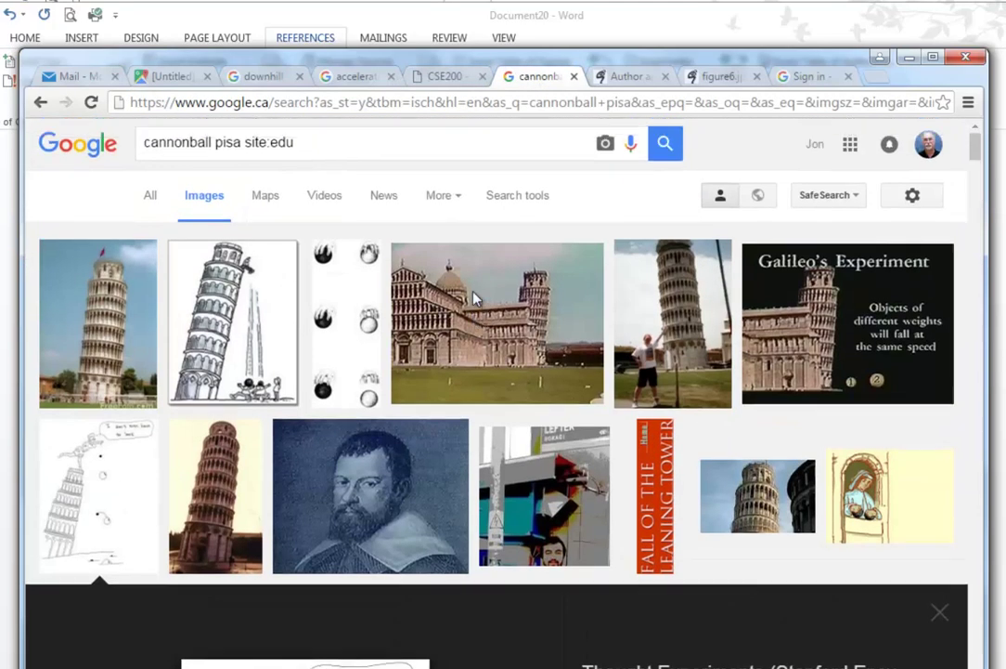
left_click(287, 103)
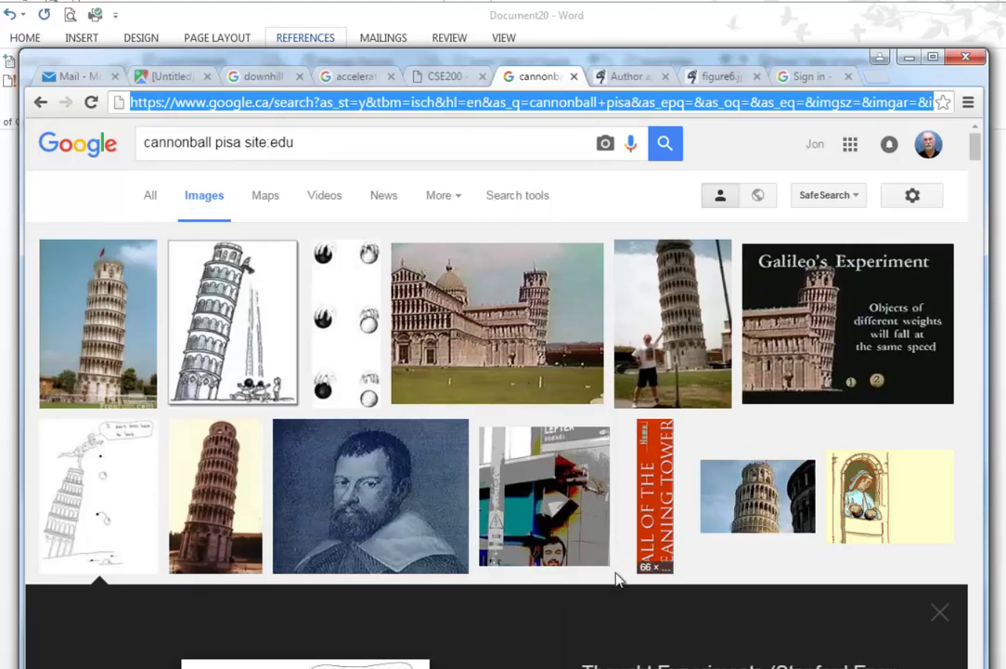
scroll(507, 578, "down", 3)
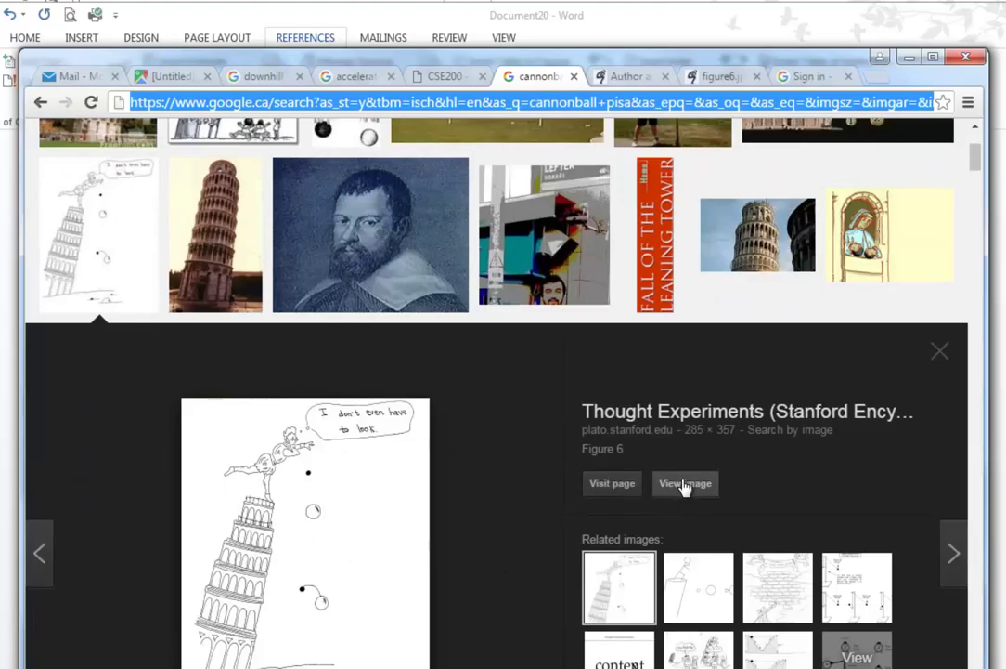
left_click(612, 483)
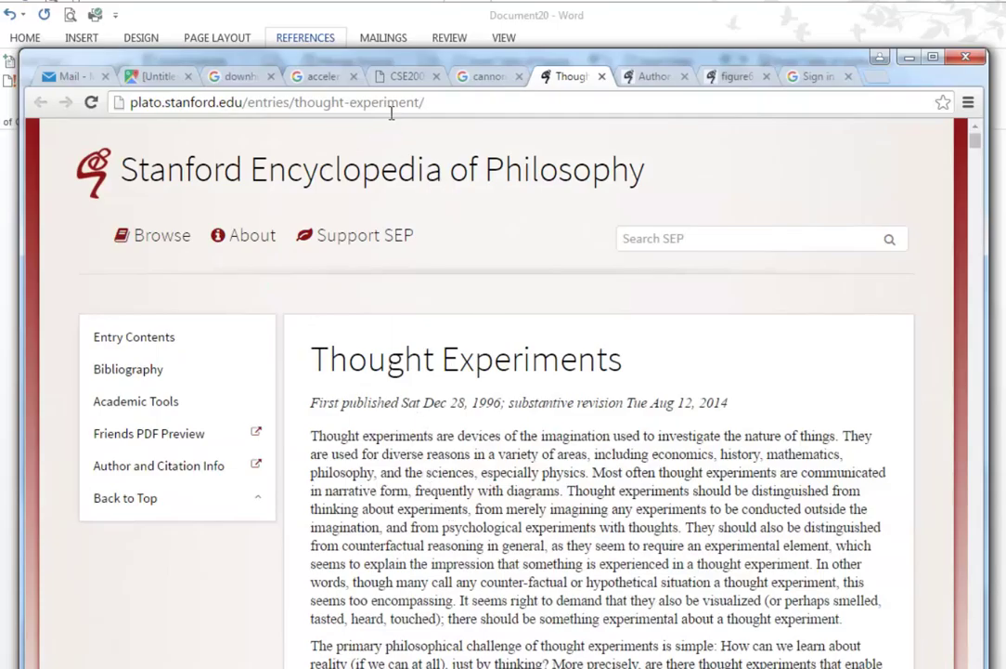
left_click(443, 103)
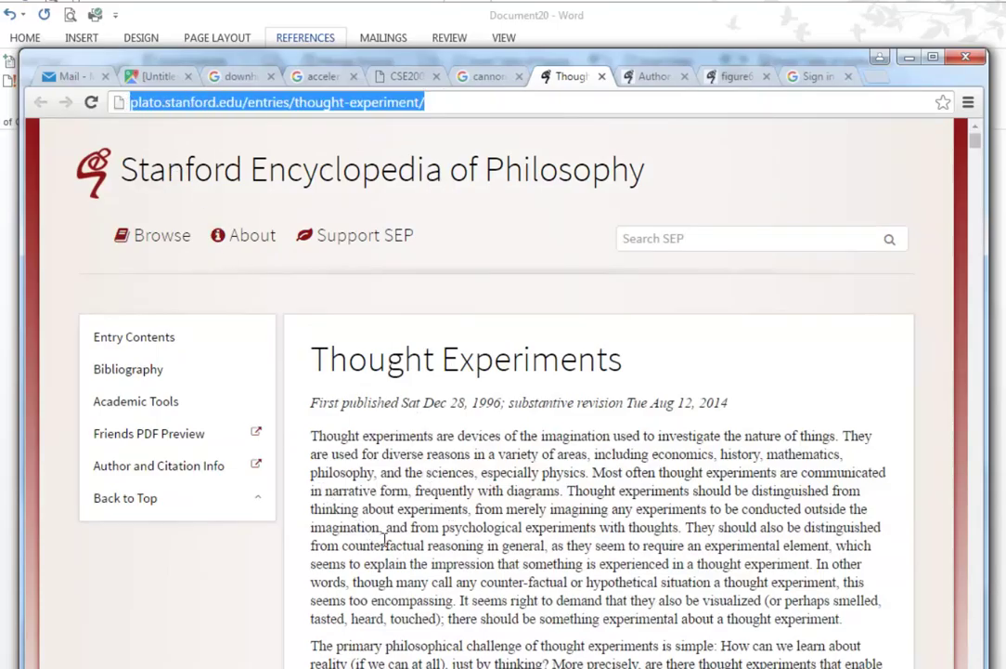
Close the Google sign-in tab, check the Author and Citation page, and return to the image results.
left_click(810, 85)
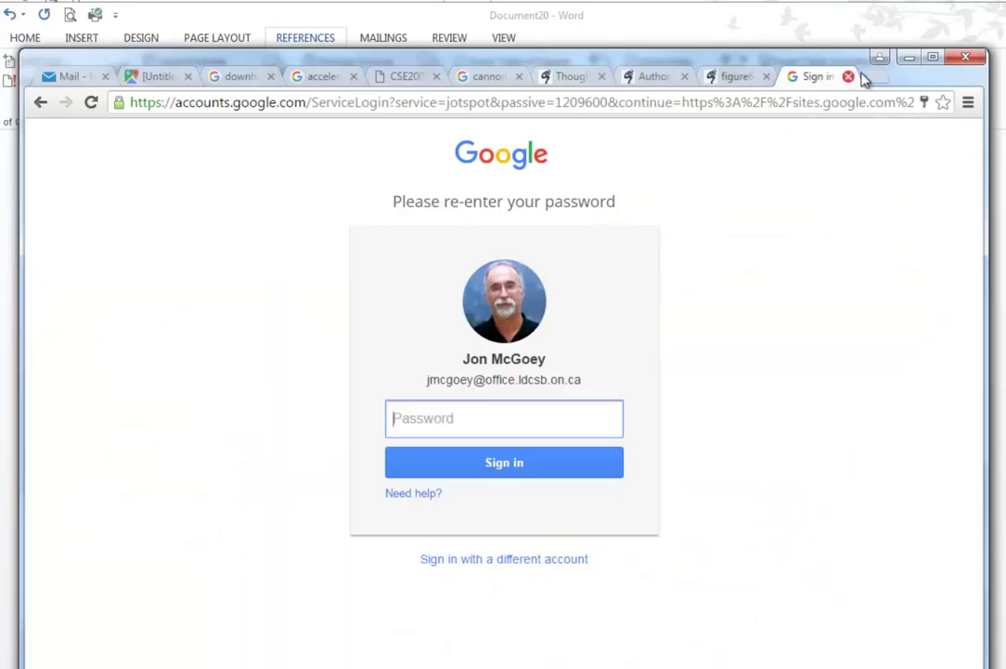
left_click(849, 76)
left_click(720, 78)
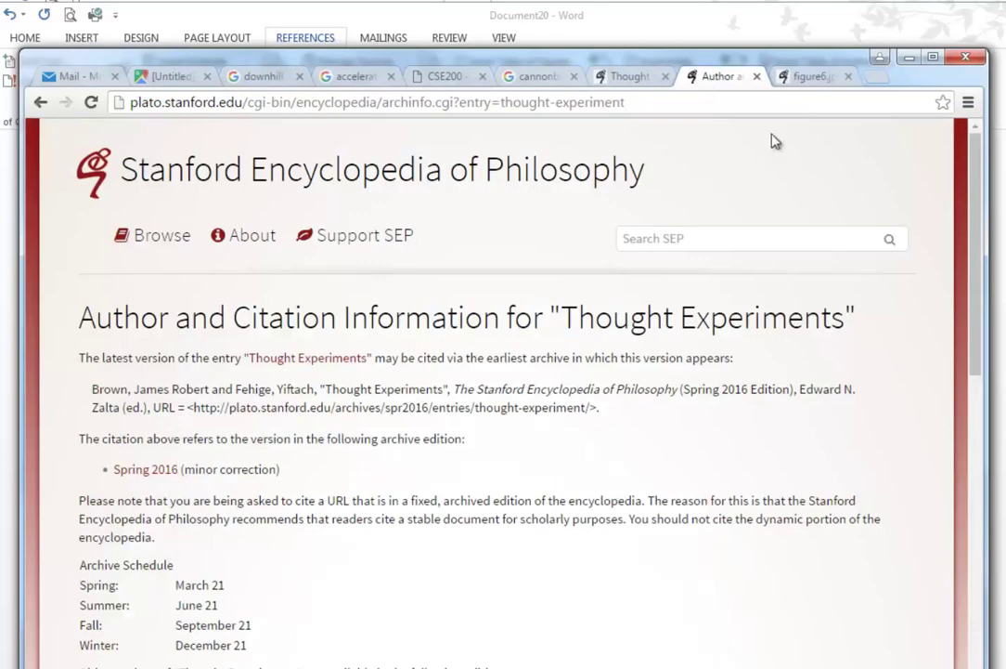
left_click(539, 76)
Open Advanced Image Search from the settings gear and confirm the site or domain field reads edu.
scroll(756, 200, "up", 2)
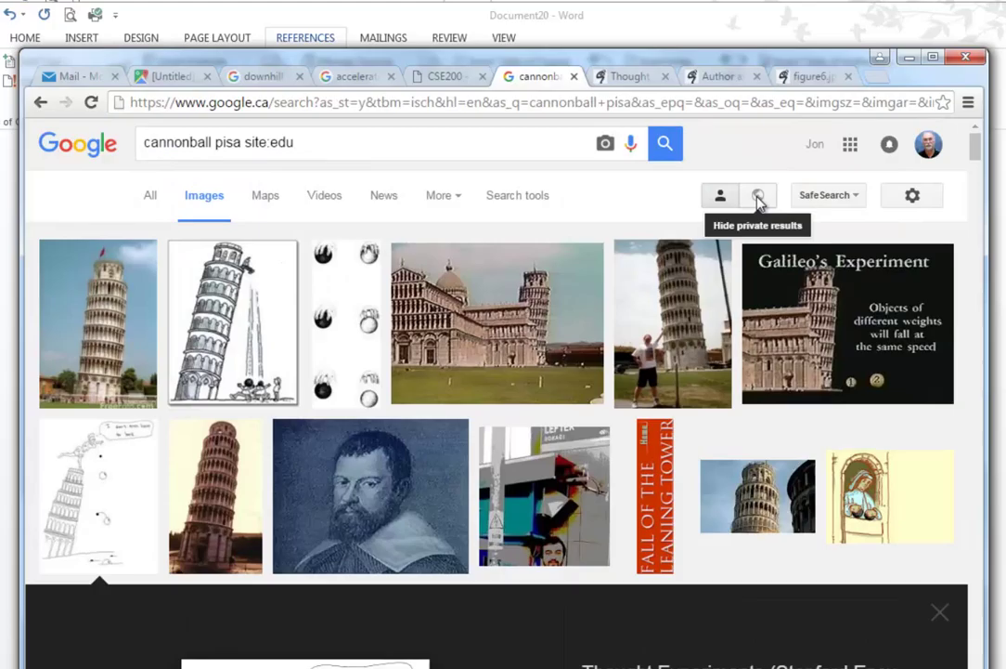
left_click(913, 195)
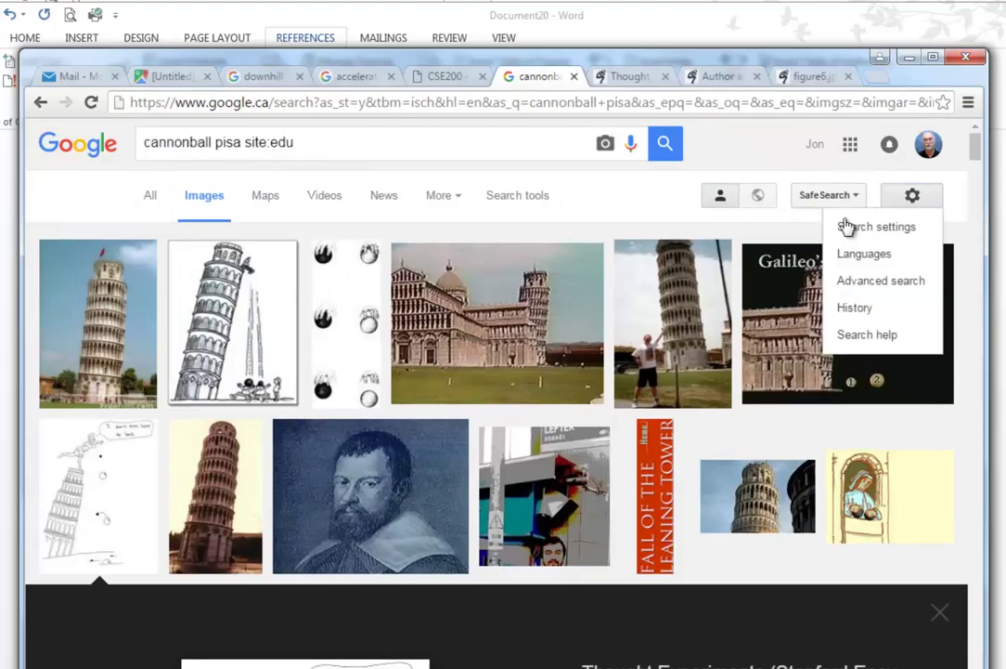
left_click(871, 280)
scroll(274, 400, "down", 3)
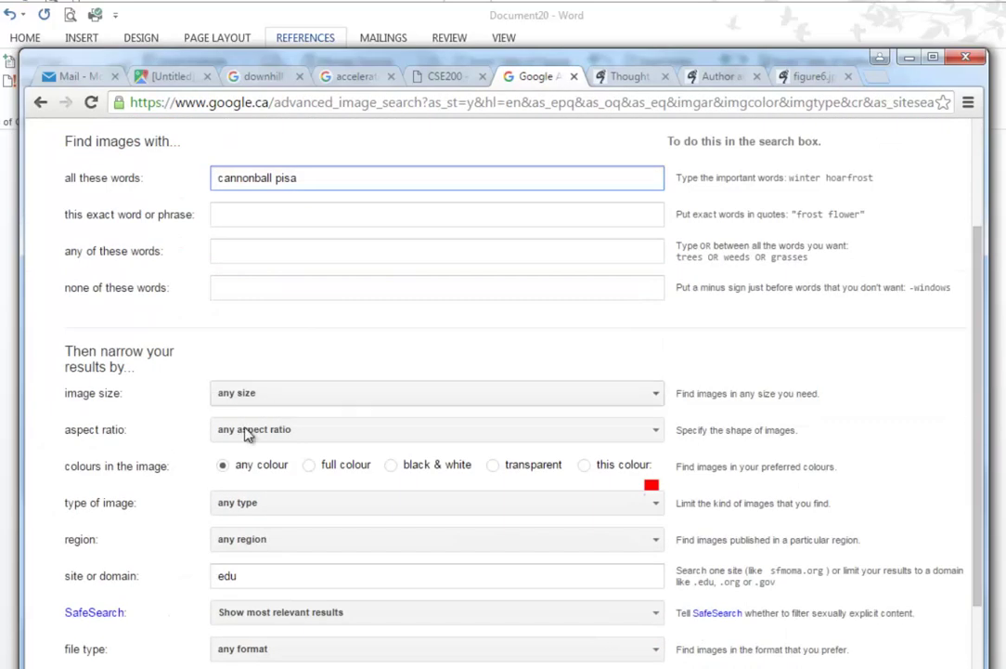
left_click_drag(243, 492, 193, 499)
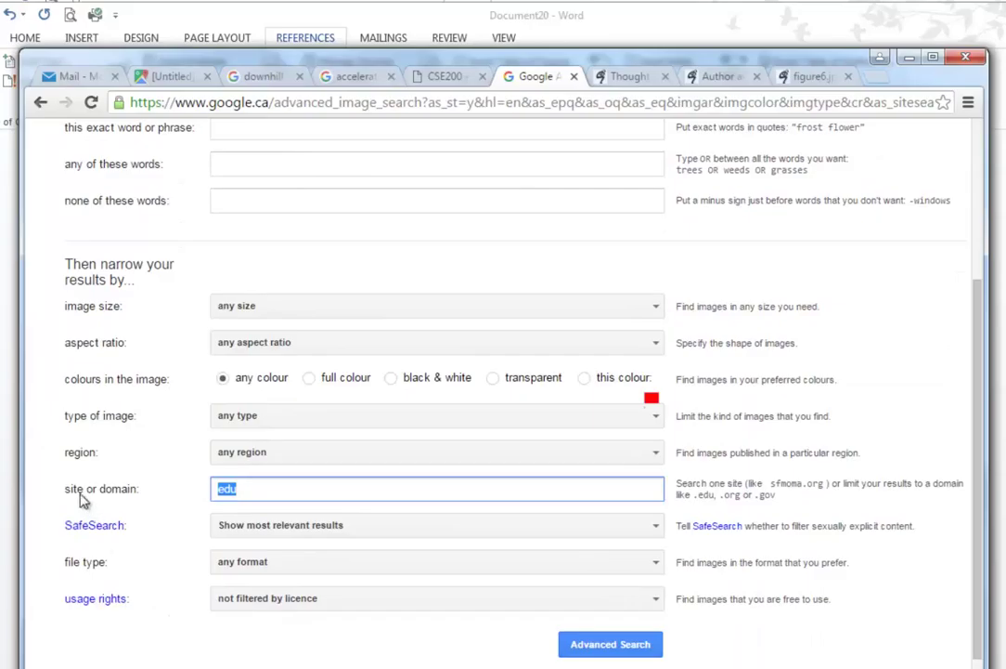
left_click_drag(67, 495, 133, 489)
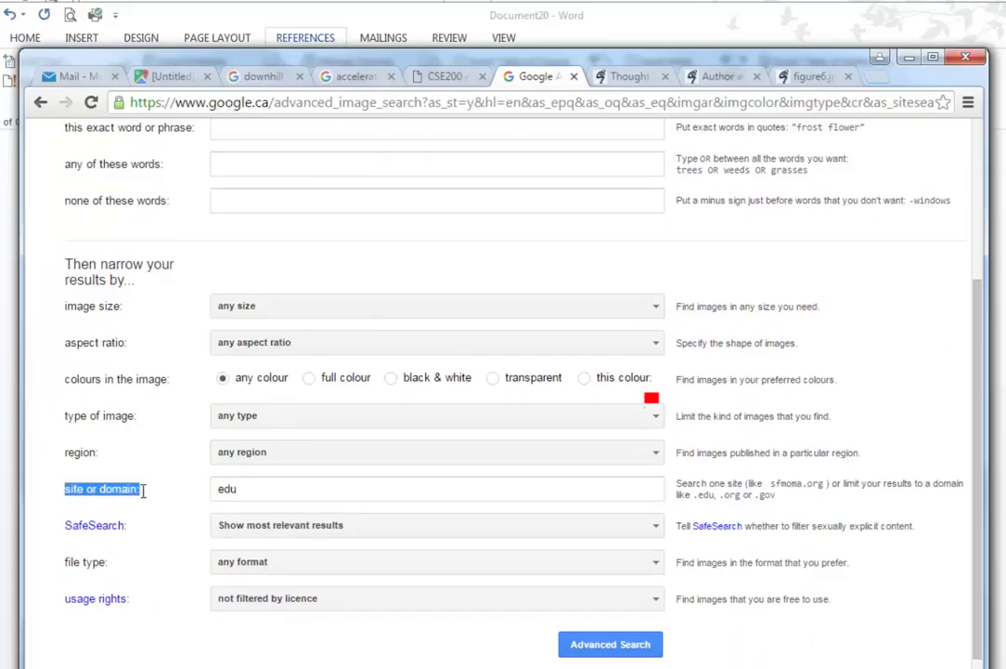